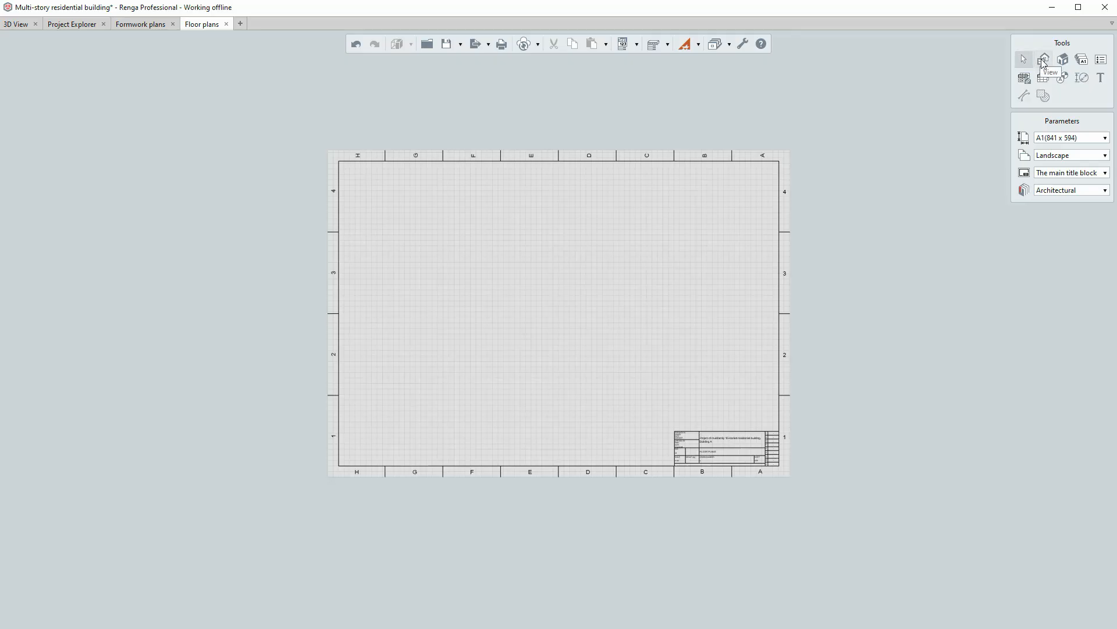
- Start a new view for the sheet with Ground level (±0.000) as its source level
click(1044, 61)
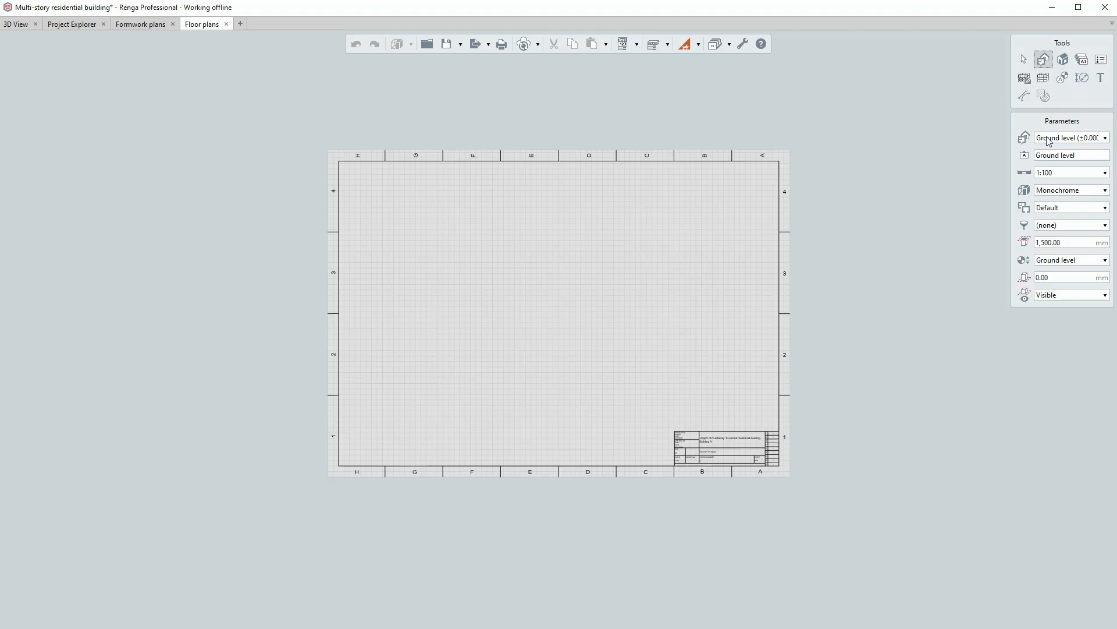
mouse_move(1049, 142)
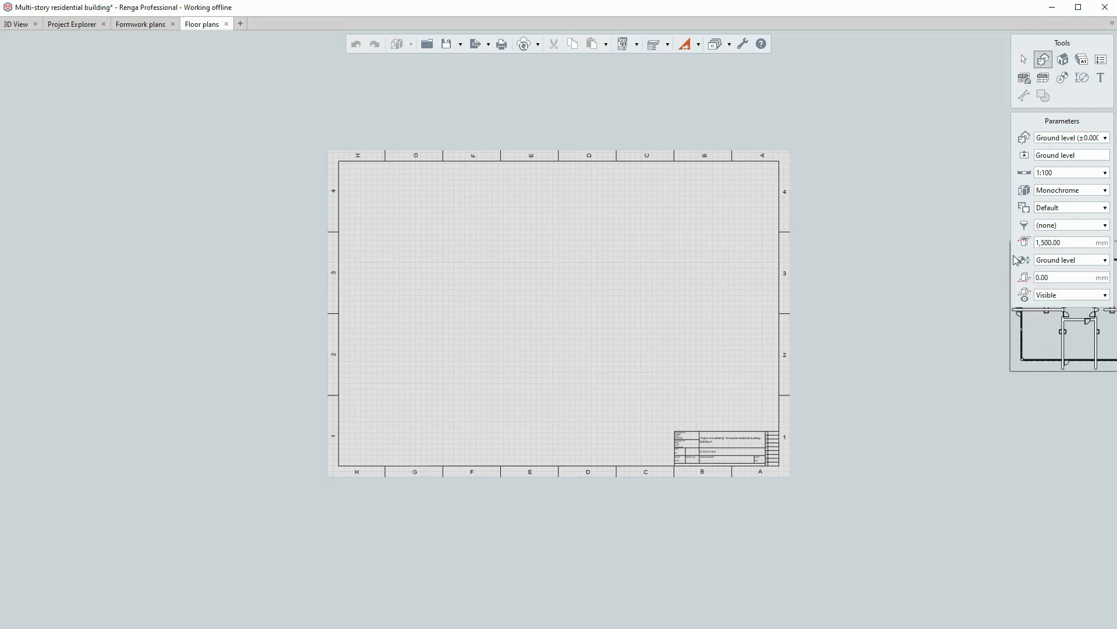
click(1048, 140)
scroll(1051, 216, down, 4)
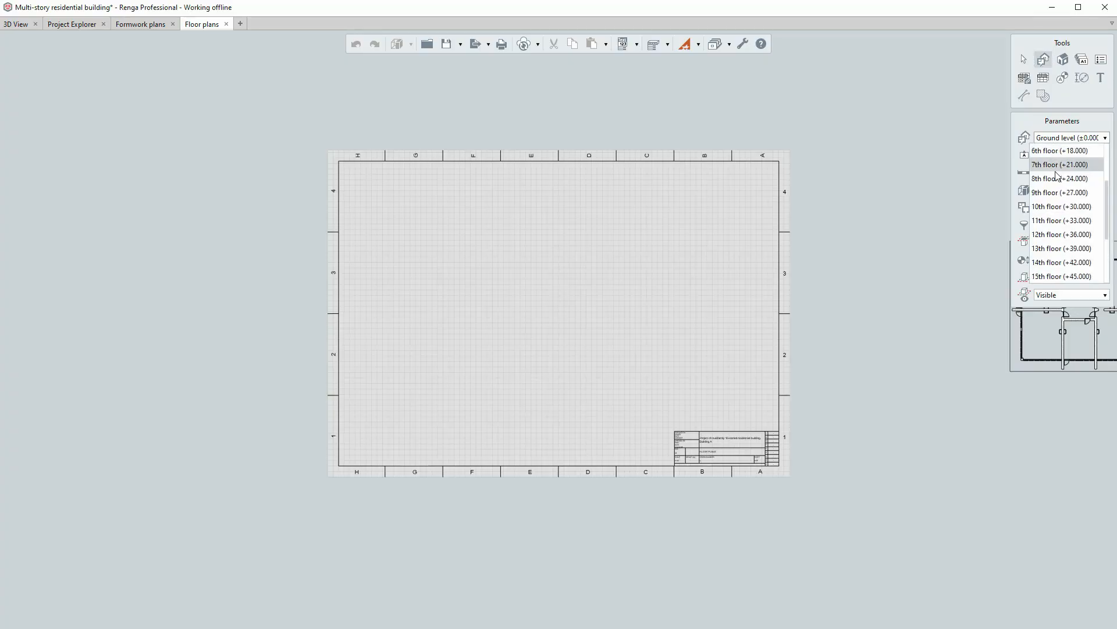
scroll(1066, 233, down, 1)
scroll(1065, 218, up, 5)
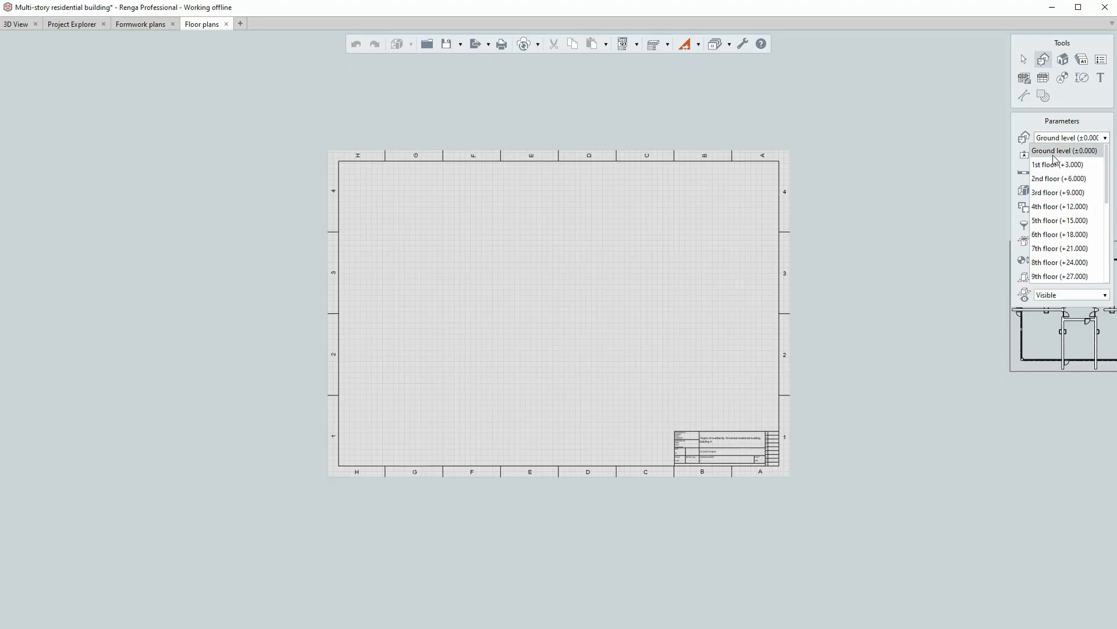
click(1051, 152)
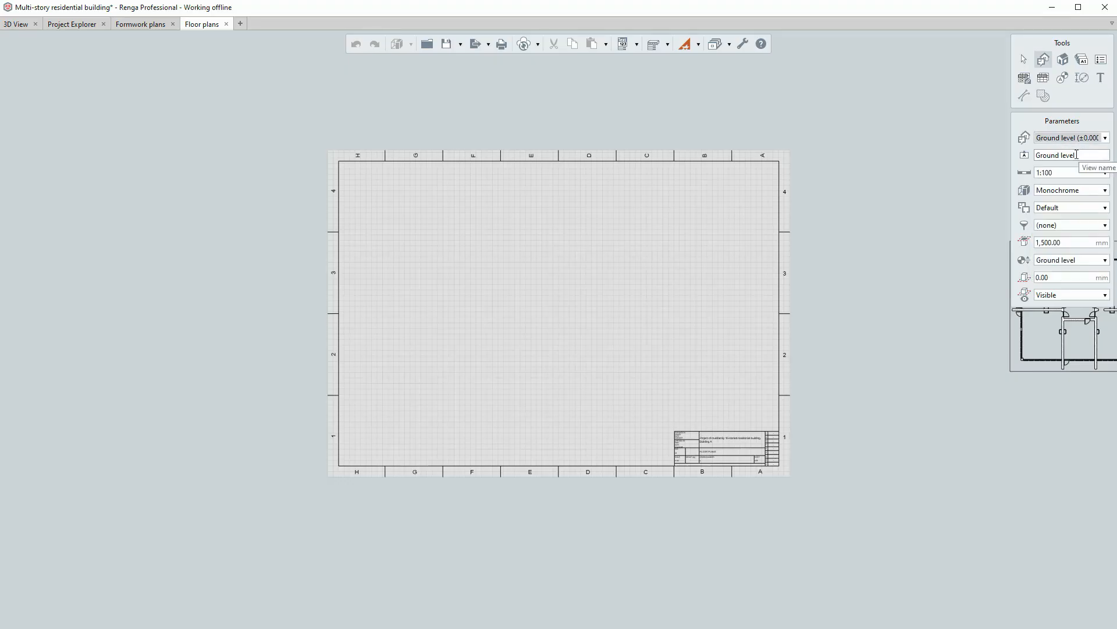
click(1079, 156)
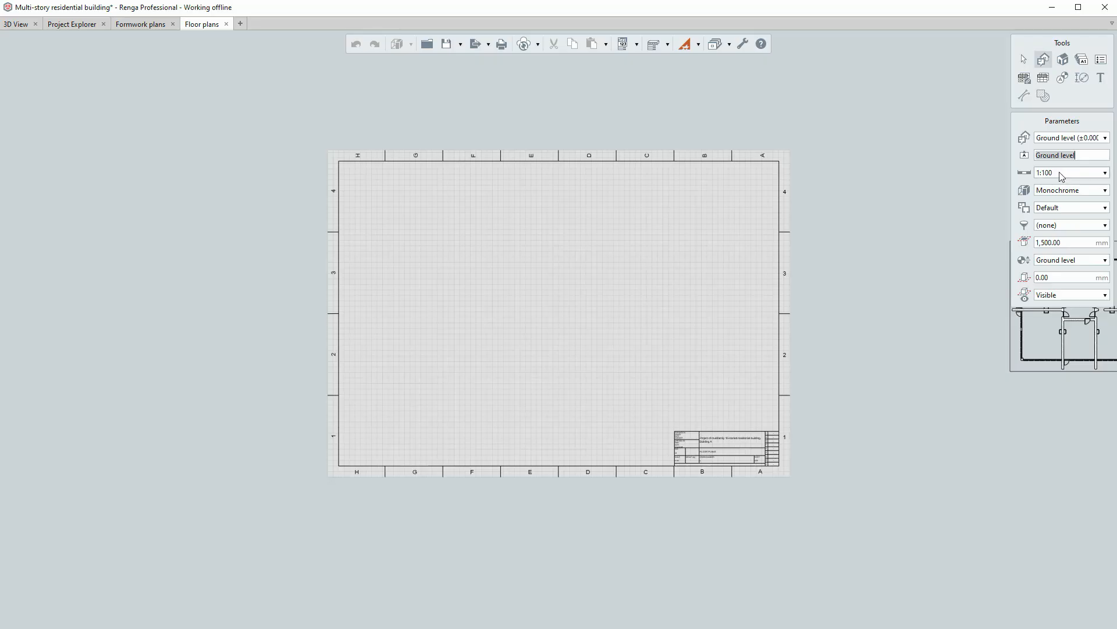
click(1061, 175)
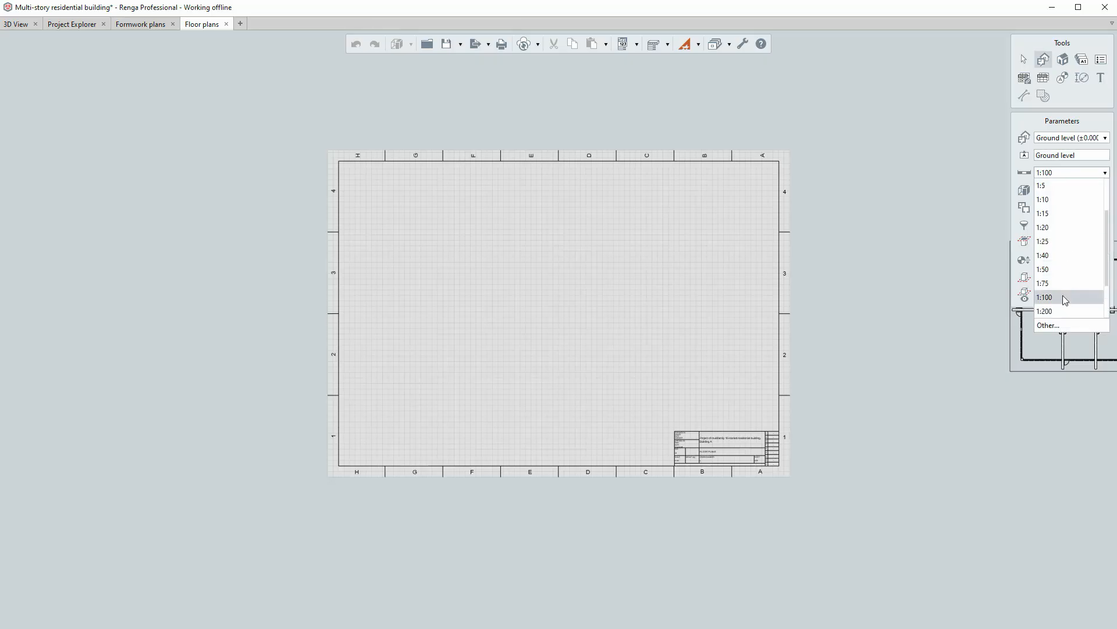
scroll(1063, 300, down, 2)
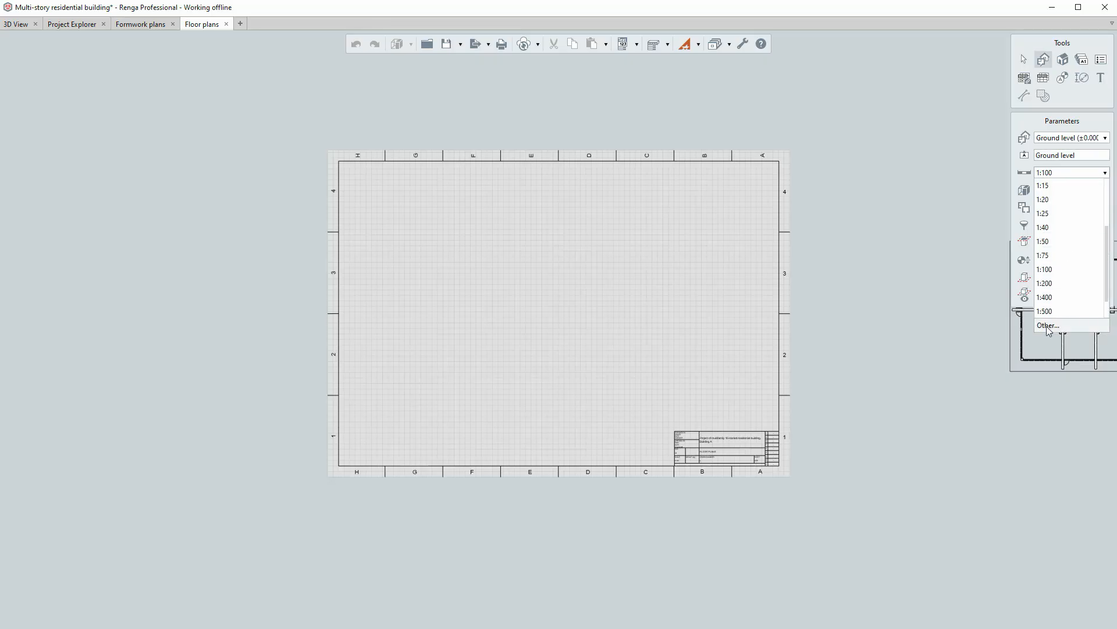
click(1048, 326)
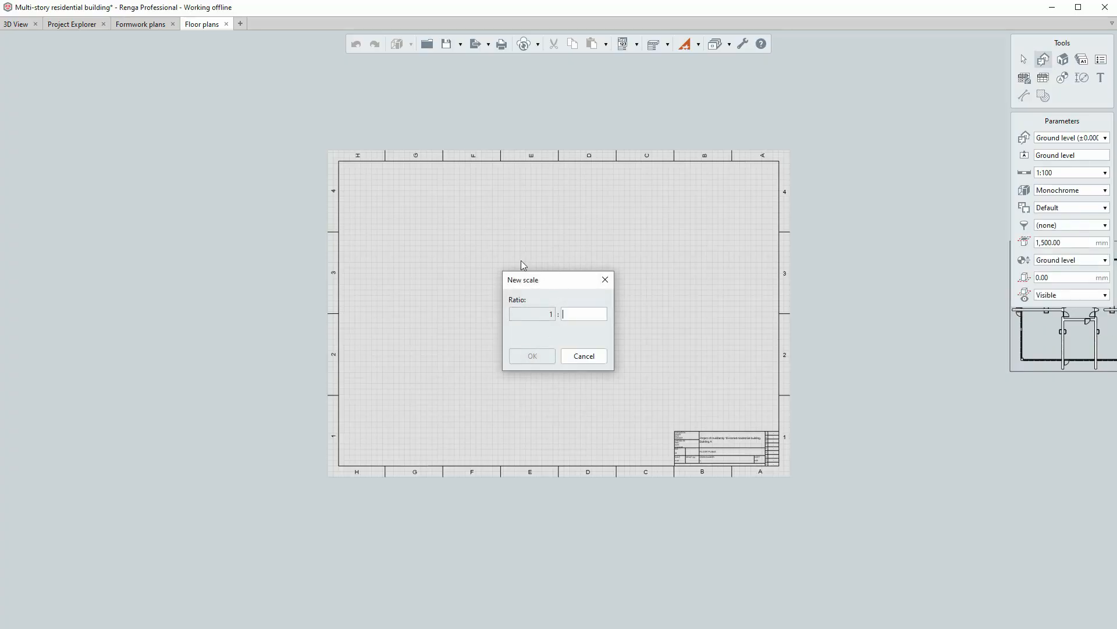
click(583, 357)
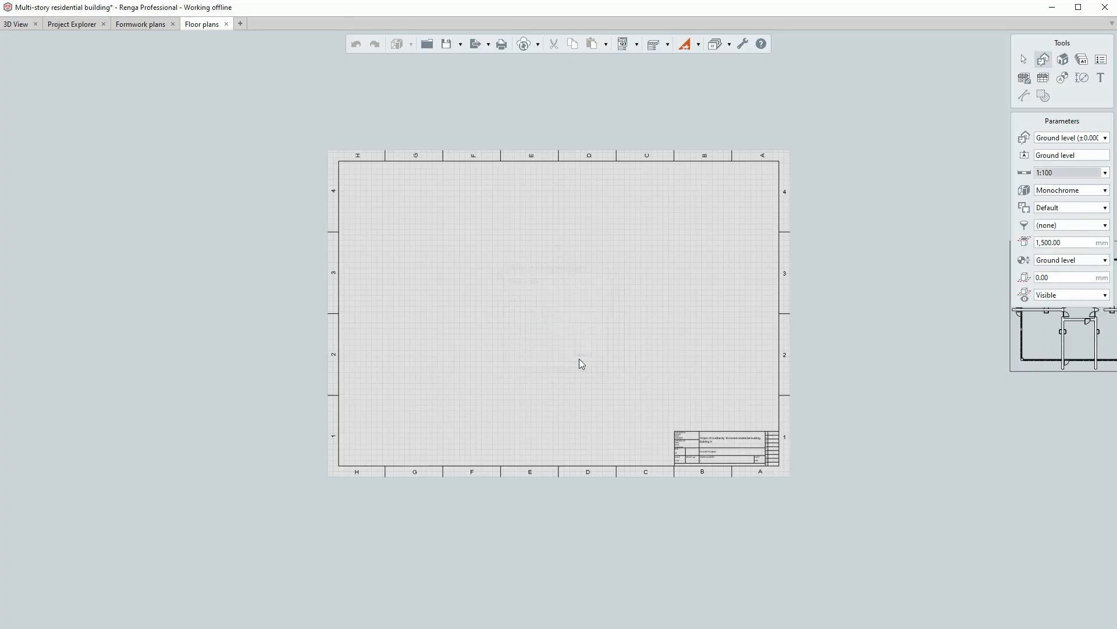
- Set the new view's visual style to Monochrome and its filter to (none)
click(1042, 193)
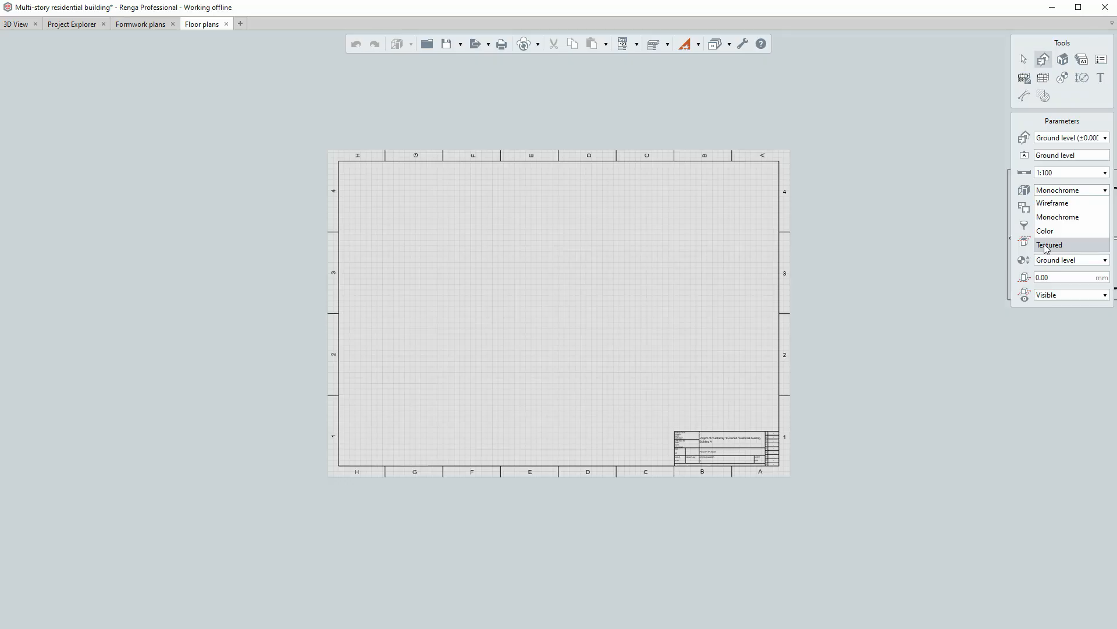
click(1046, 221)
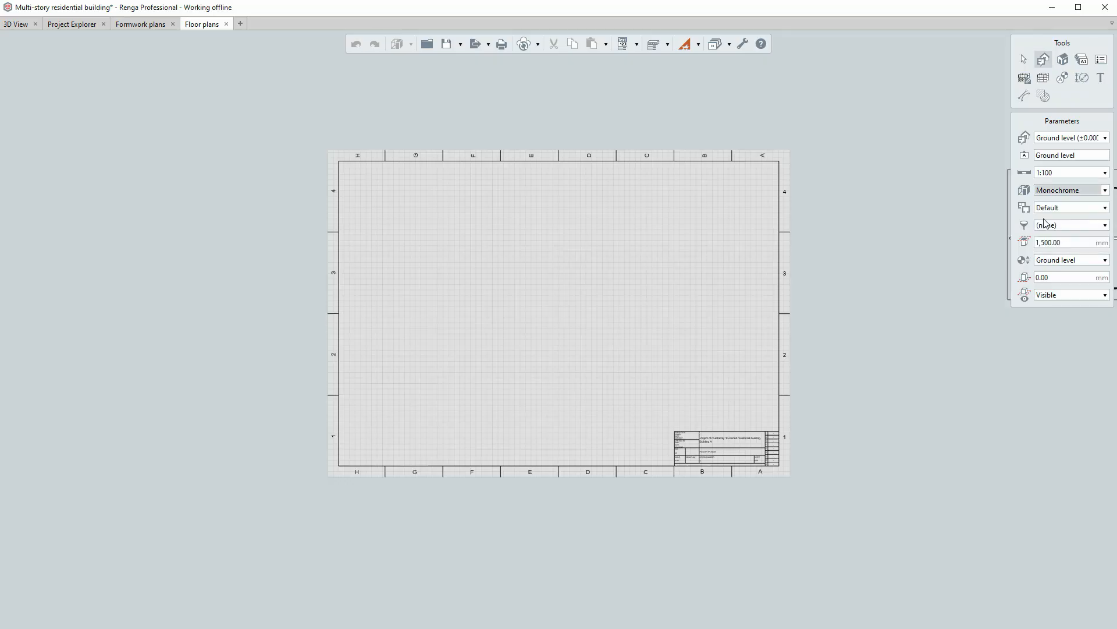
click(1045, 225)
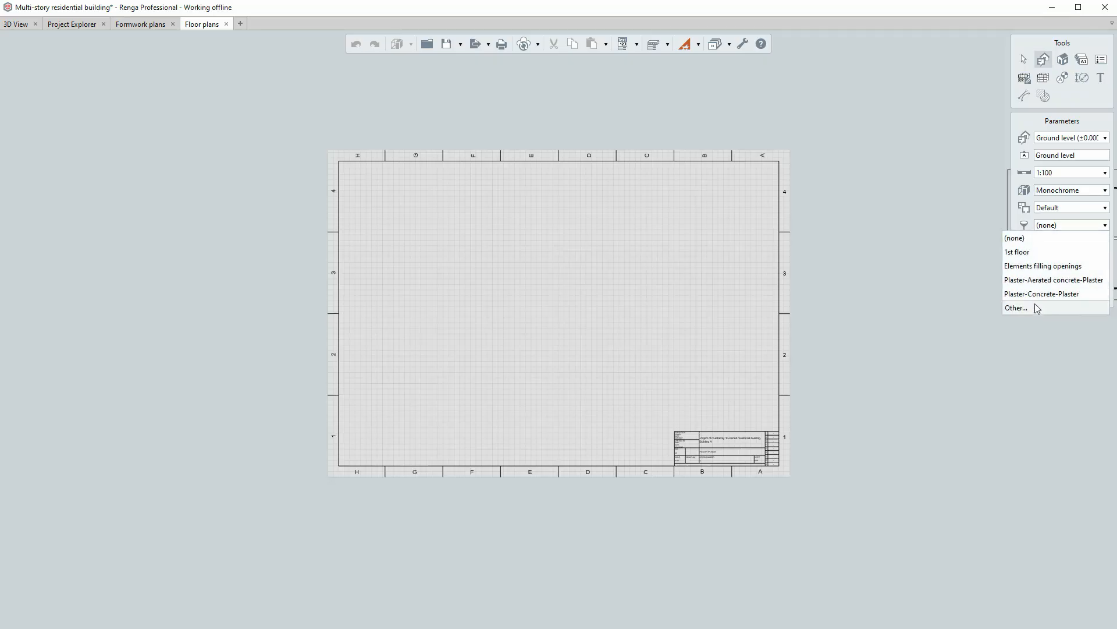
click(1023, 245)
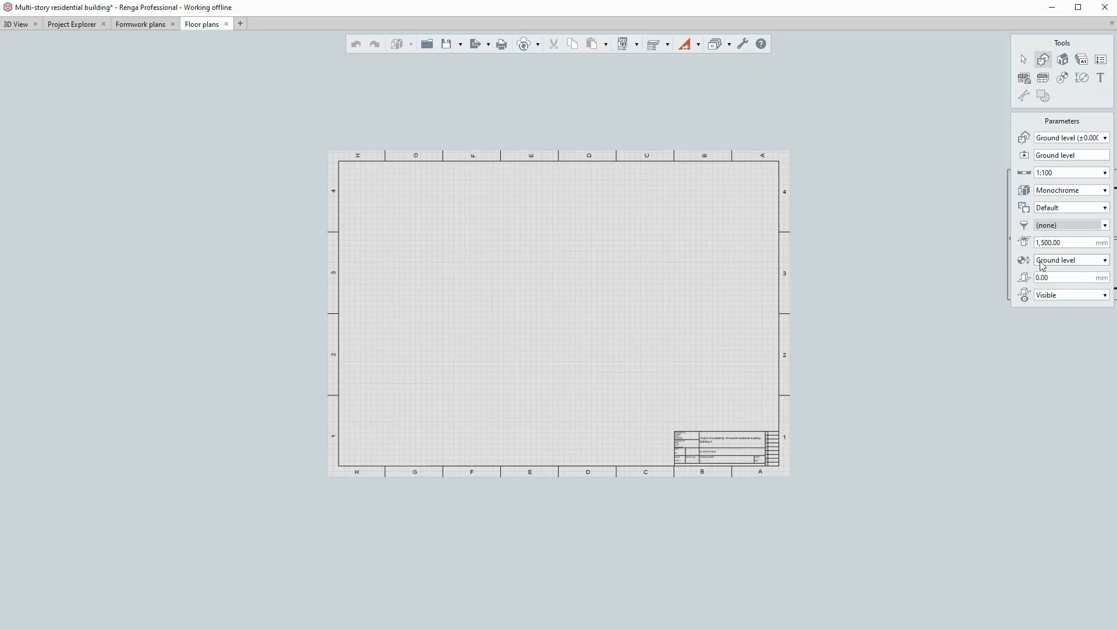
- Set the new view's reference level to Ground level and the object parts beyond the view to Visible
click(1041, 265)
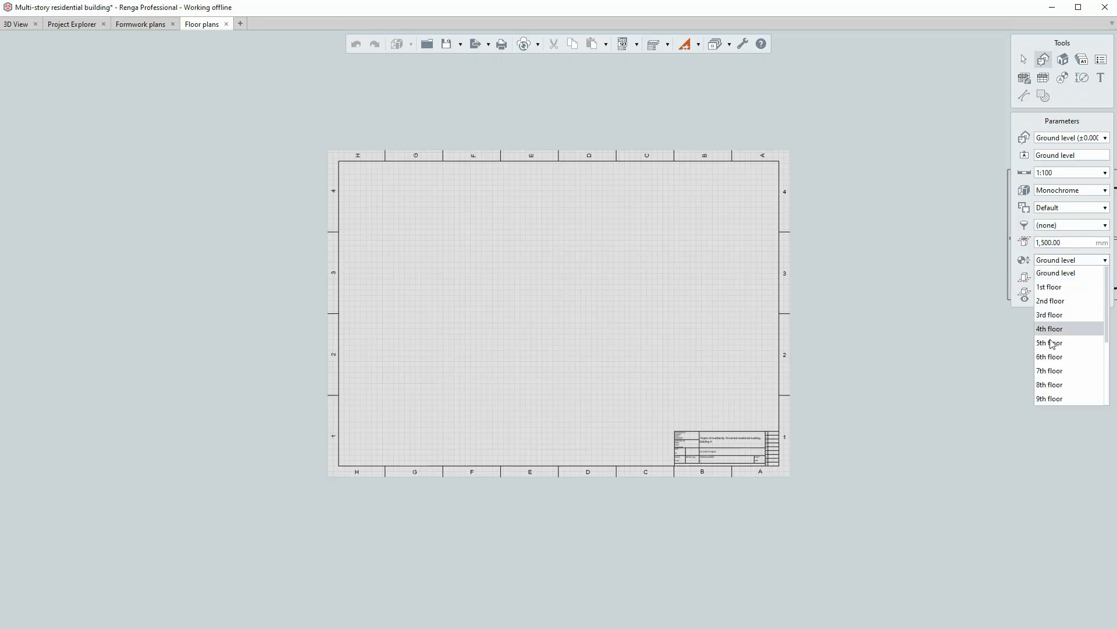
scroll(1067, 367, down, 3)
scroll(1064, 384, up, 3)
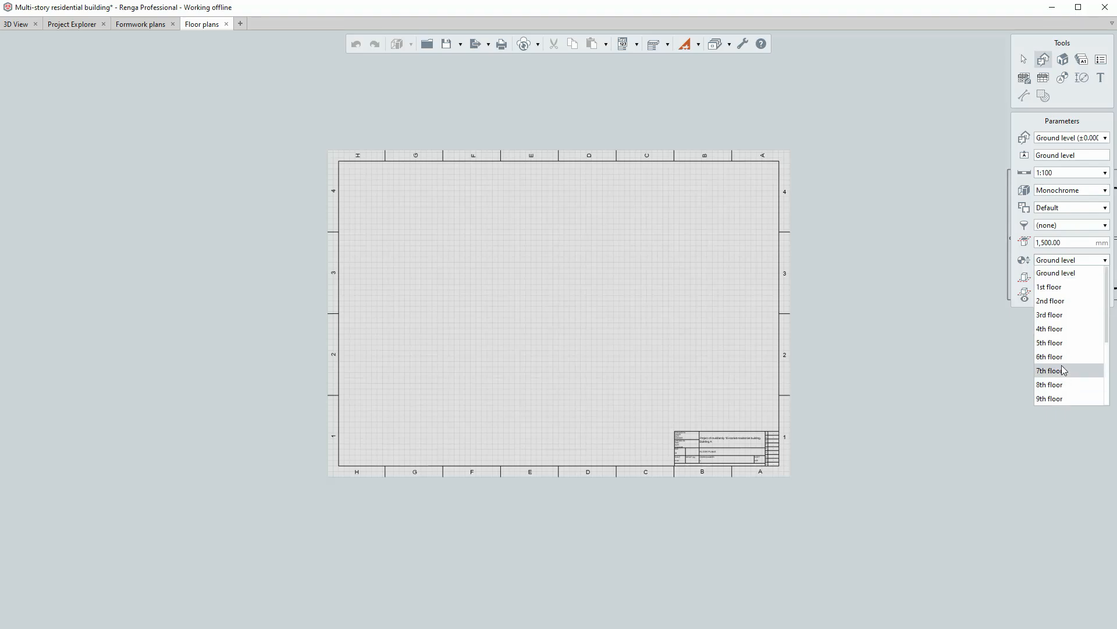
click(1056, 275)
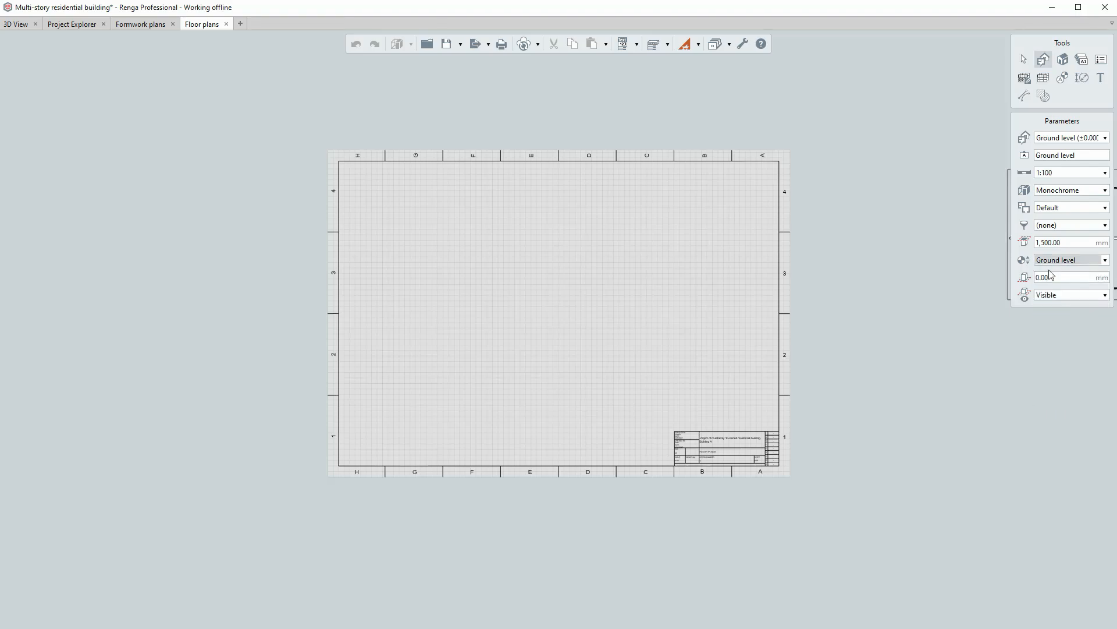
click(1049, 278)
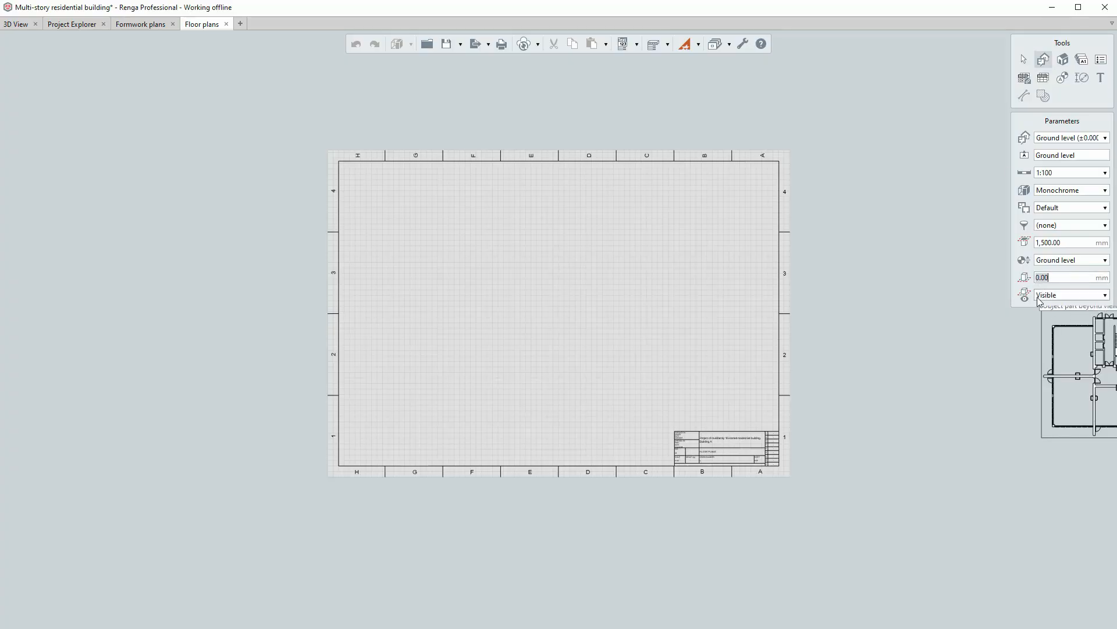
click(1042, 298)
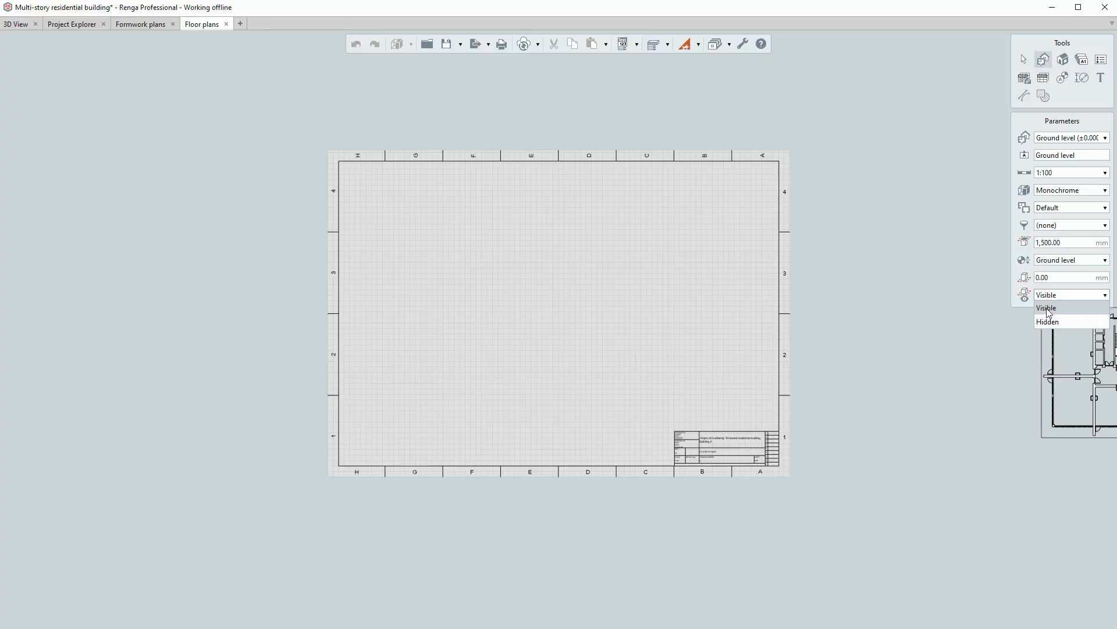
click(1048, 310)
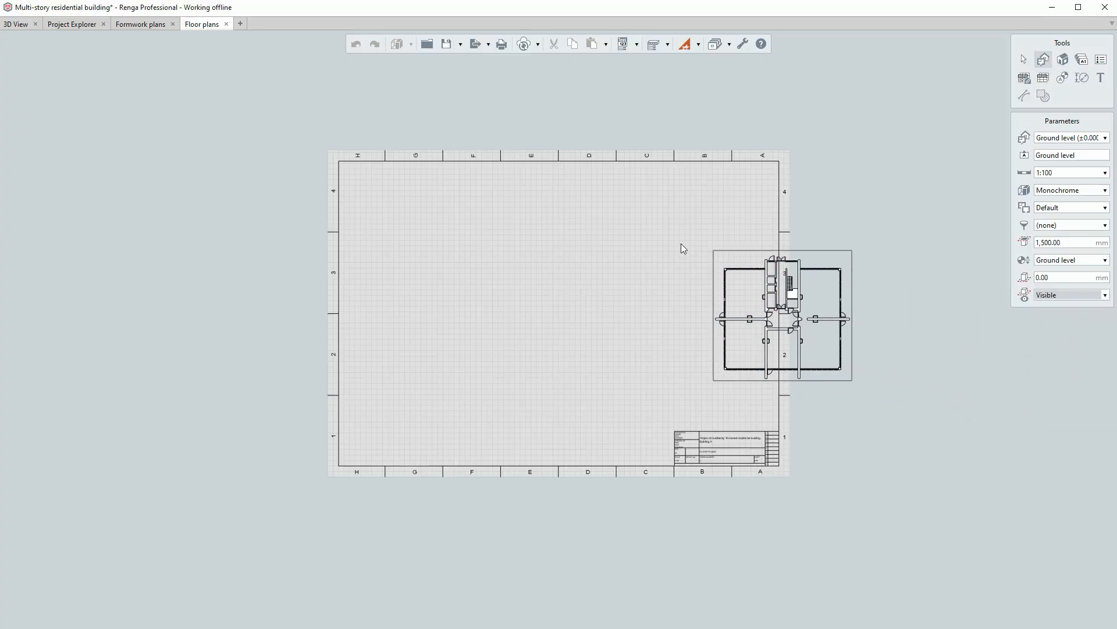
- Place the ground level plan view near the drawing frame's upper-left corner, in zone H4
scroll(350, 194, up, 3)
scroll(402, 169, down, 3)
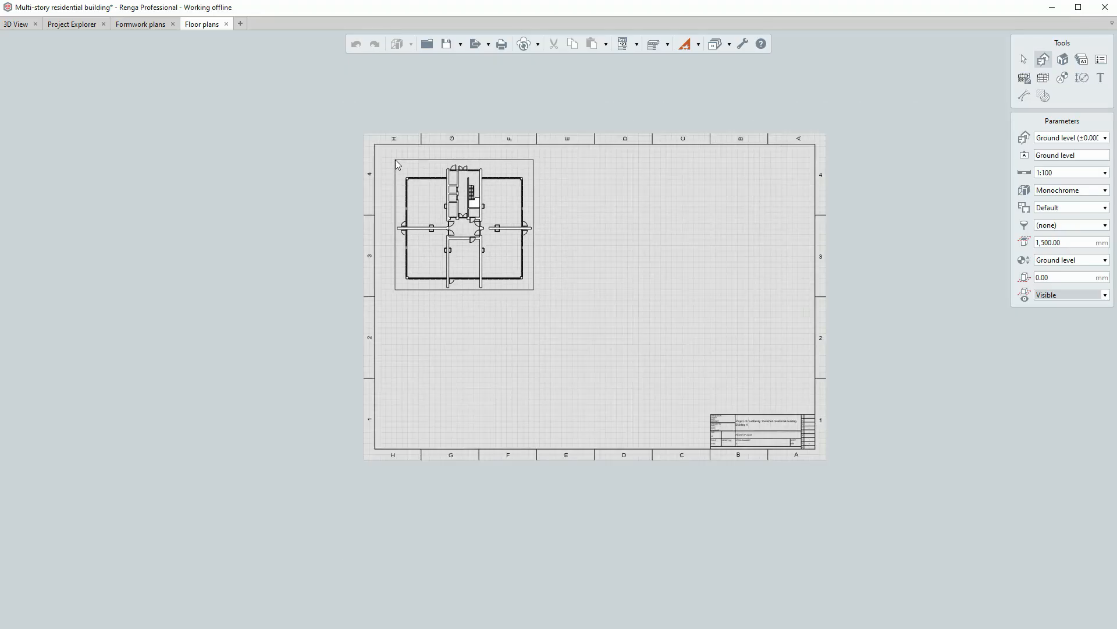
click(396, 158)
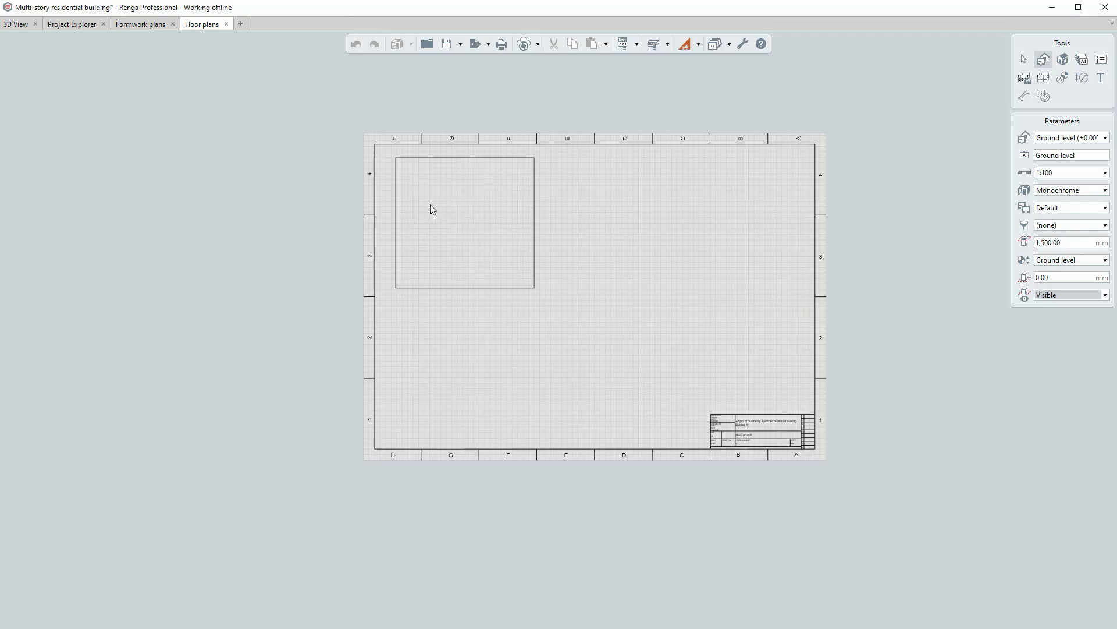
scroll(414, 173, up, 2)
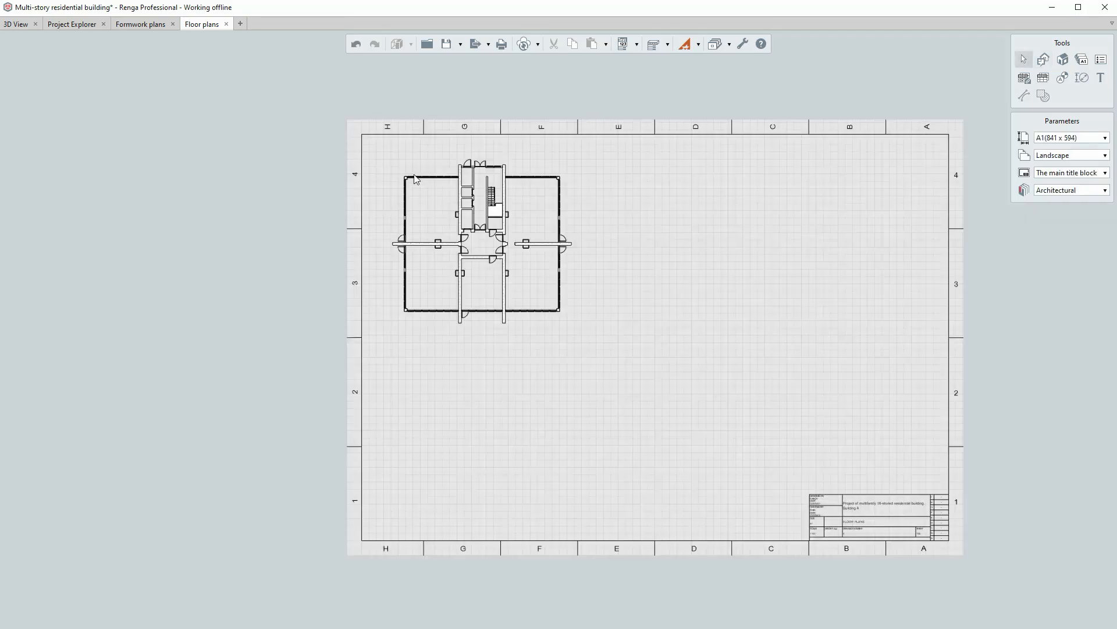
scroll(416, 178, up, 2)
scroll(556, 234, down, 4)
- Select the placed ground level view on the sheet and set its scale to 1:100
click(562, 240)
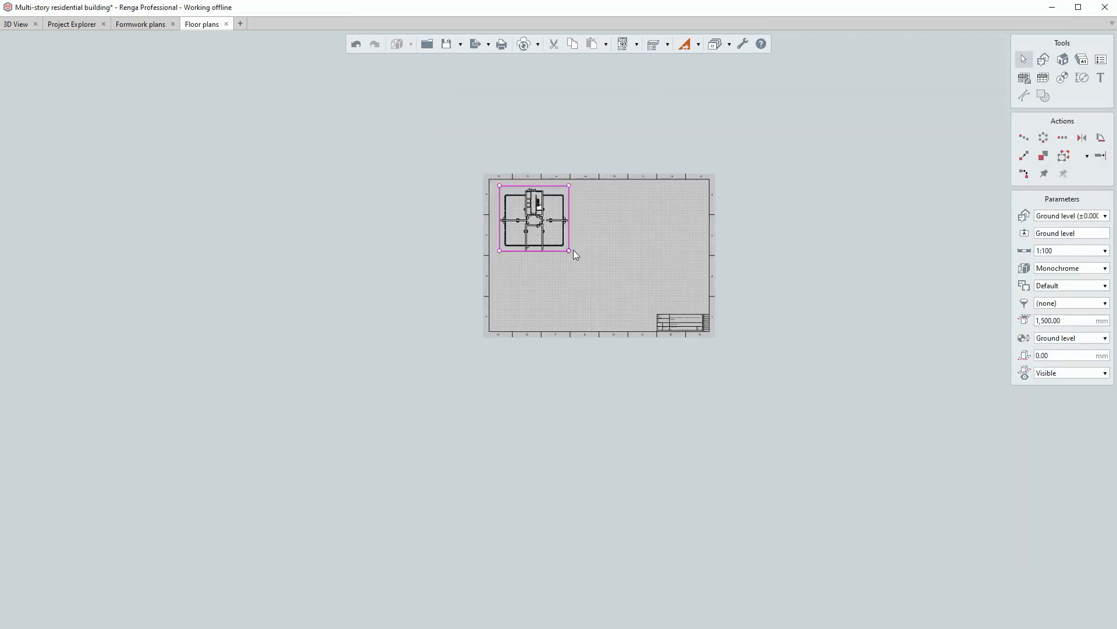
mouse_move(567, 248)
mouse_down()
mouse_move(543, 232)
mouse_move(642, 292)
mouse_move(574, 250)
mouse_move(588, 245)
mouse_up()
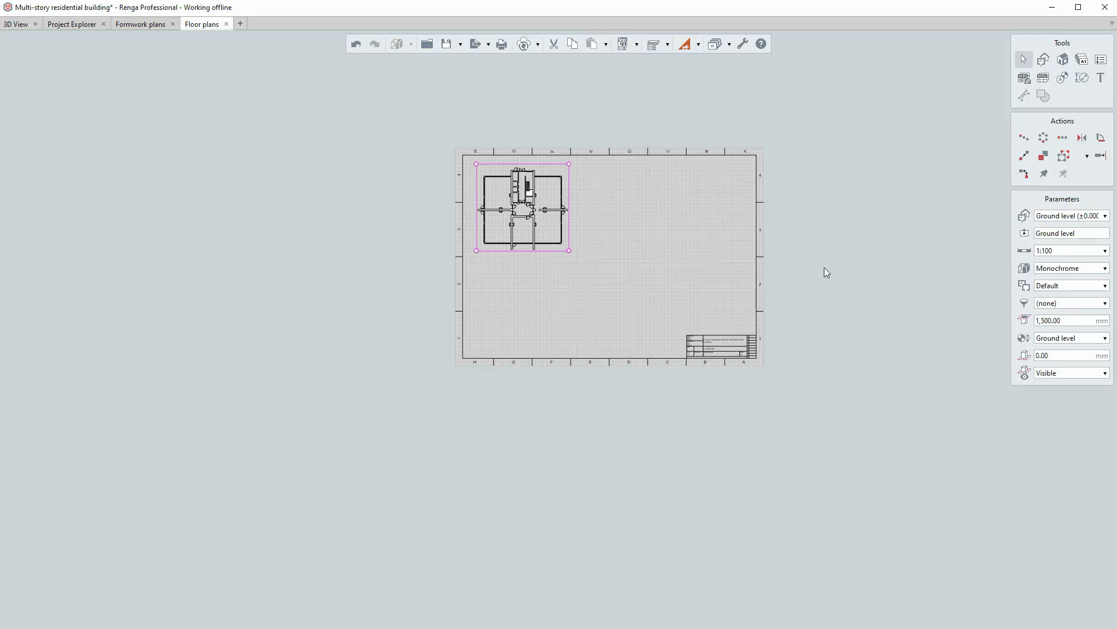
click(1072, 251)
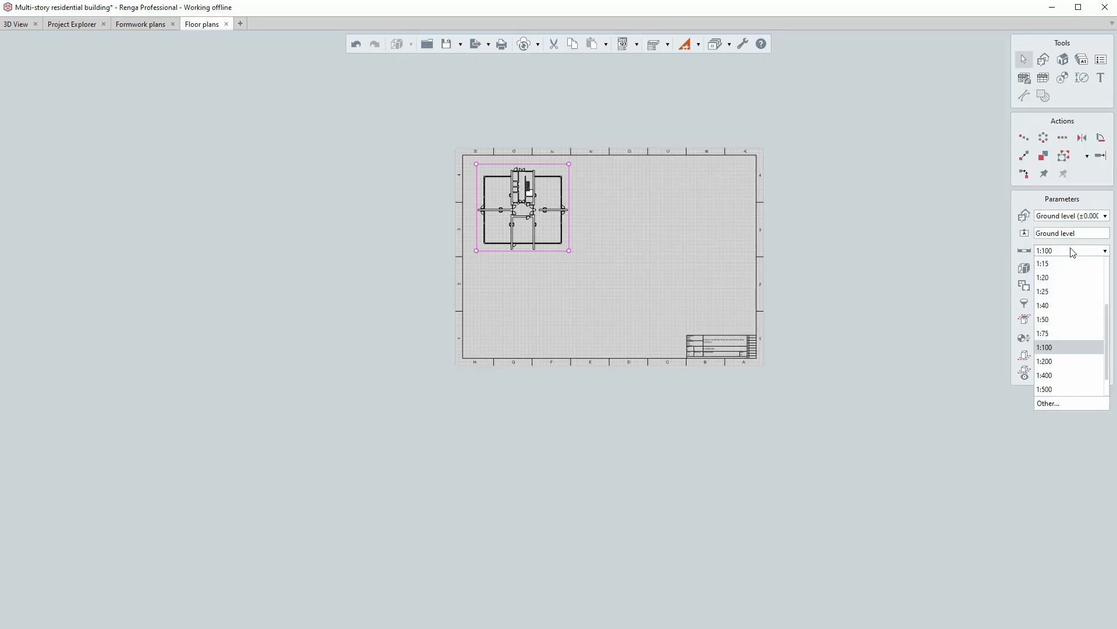
click(1059, 348)
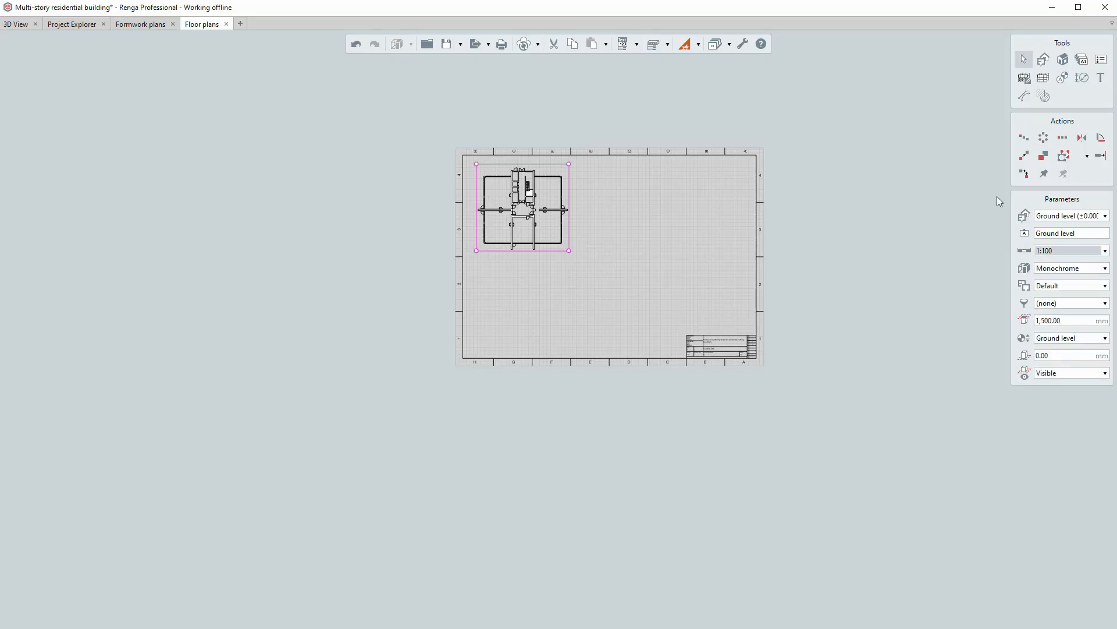
- Move the ground level view about 7 mm horizontally to the right on the sheet and deselect it
click(1024, 156)
scroll(505, 193, up, 3)
click(505, 198)
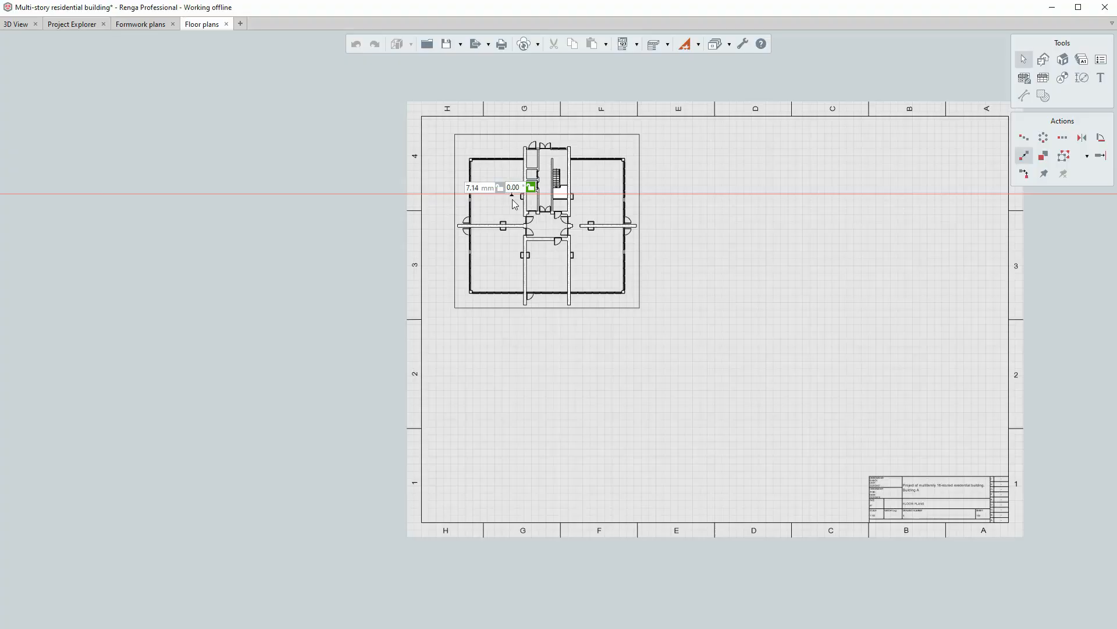
click(515, 204)
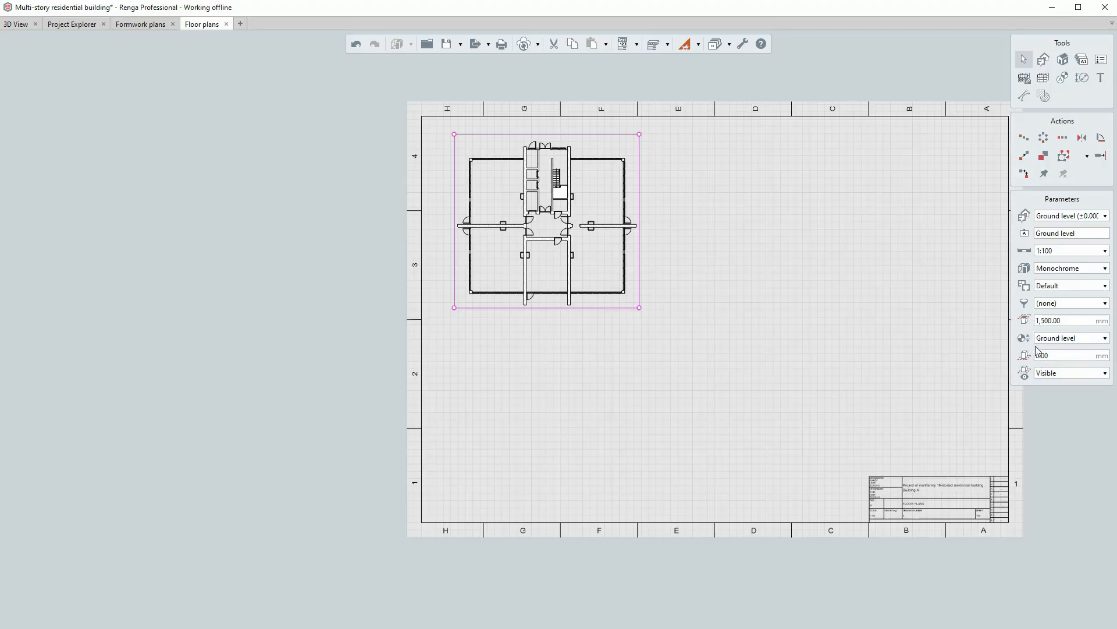
click(675, 240)
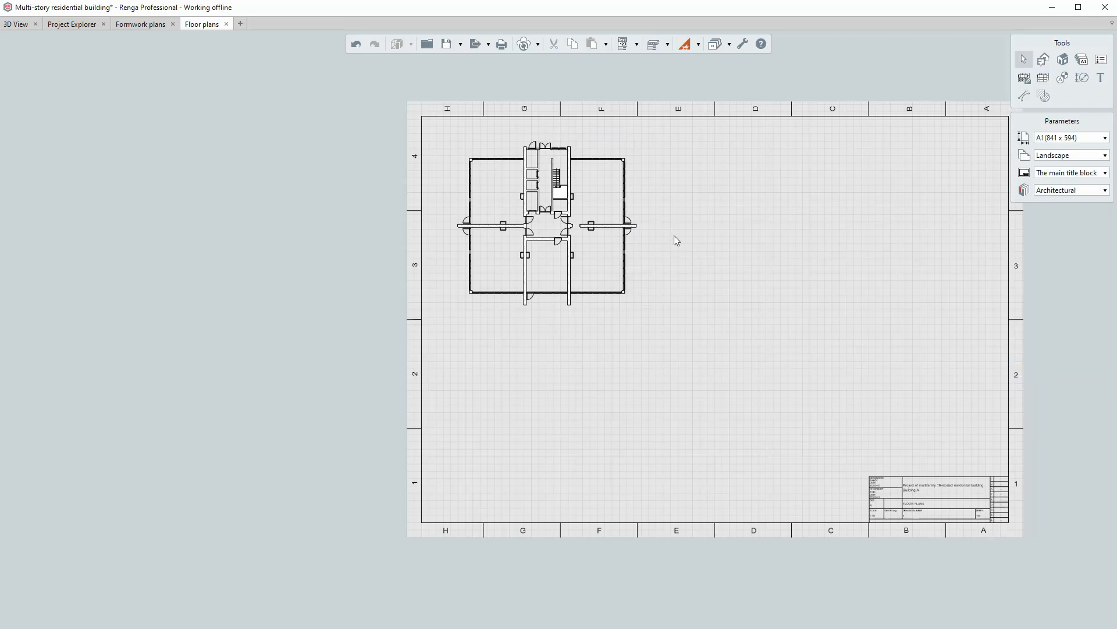
- Examine the placed plan view, open its ground level plan for viewing, and close it to return to the sheet
click(617, 243)
scroll(495, 258, down, 3)
scroll(535, 225, up, 5)
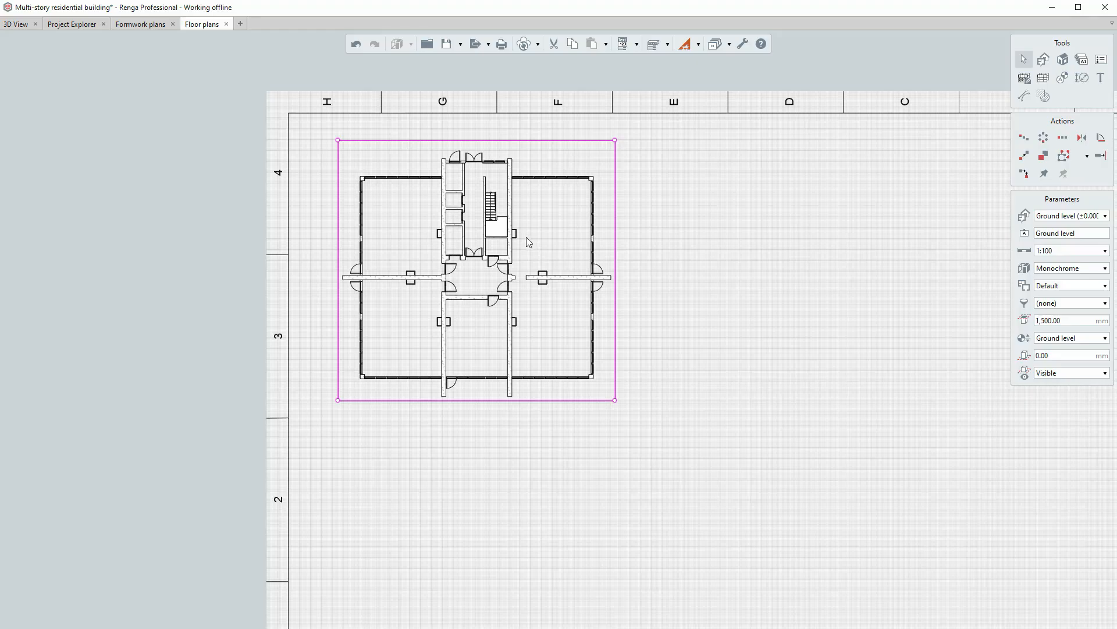
scroll(545, 225, up, 1)
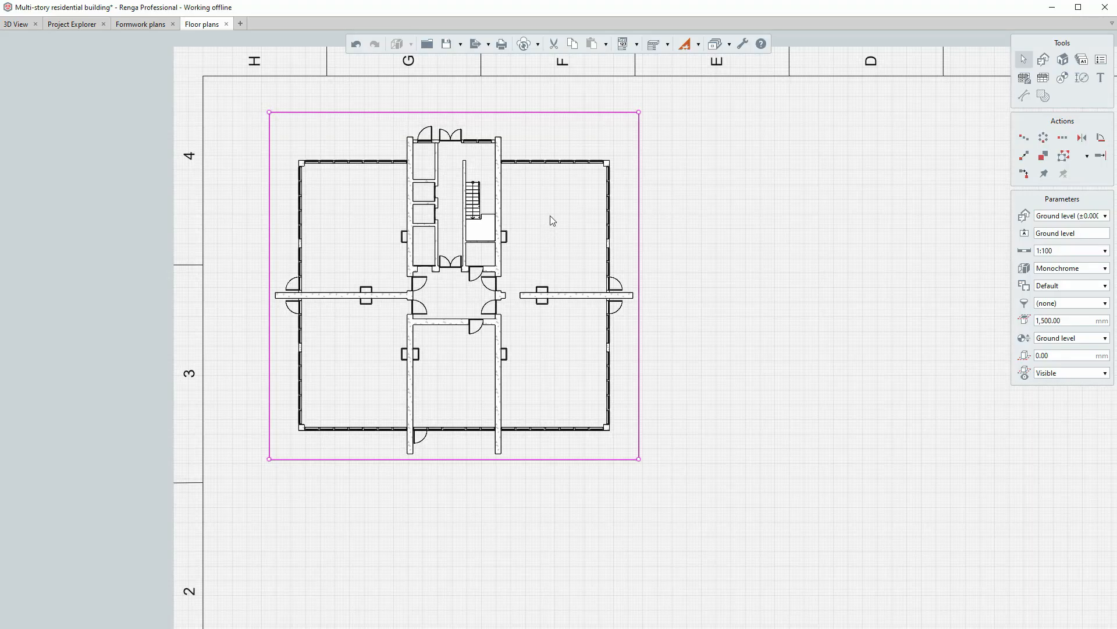
right_click(550, 216)
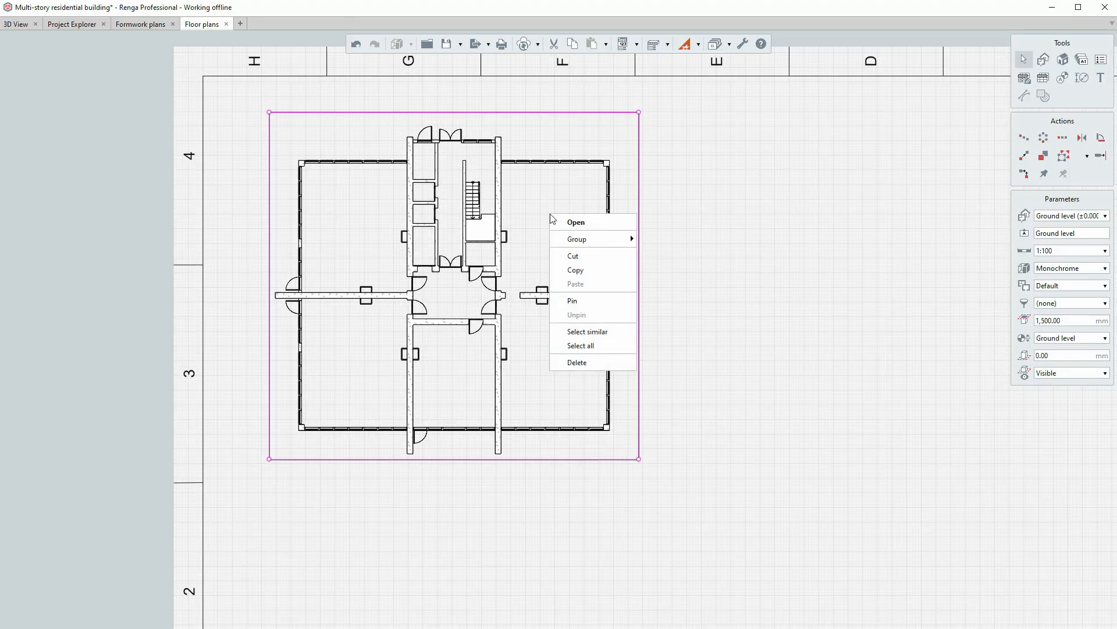
click(586, 224)
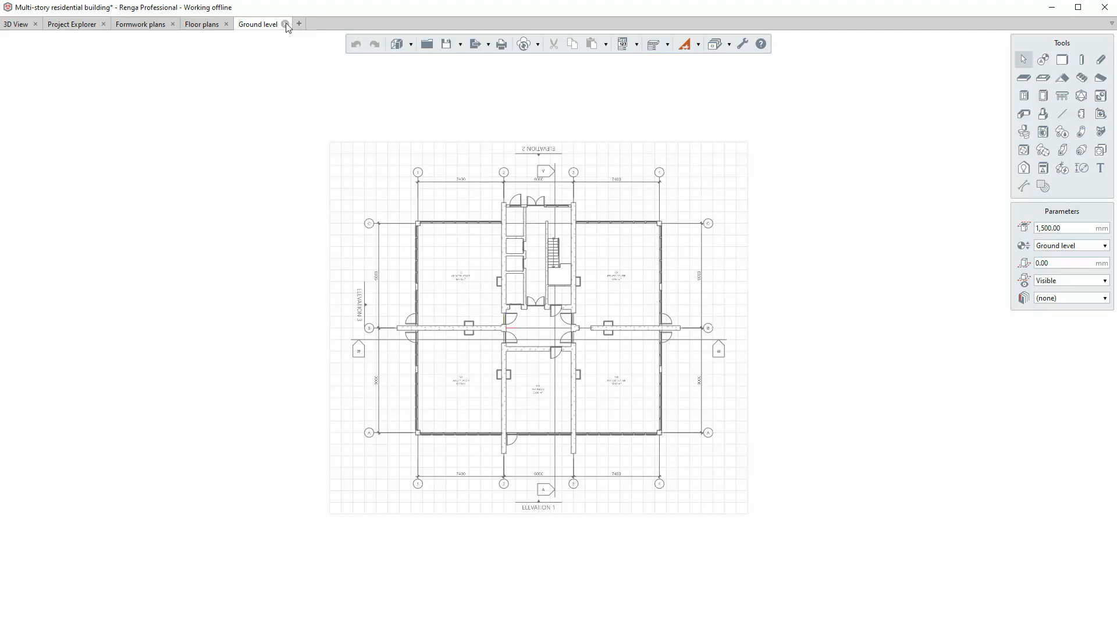
click(285, 24)
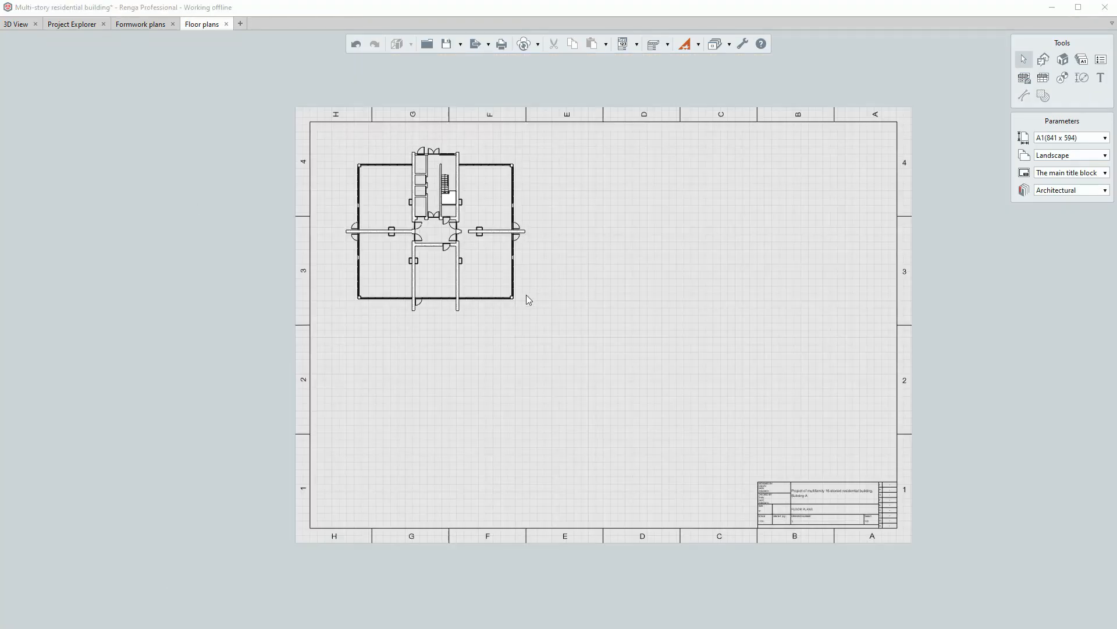
- Examine the display styles offered for the ground level view and their settings, leaving the view's style as it is
click(488, 290)
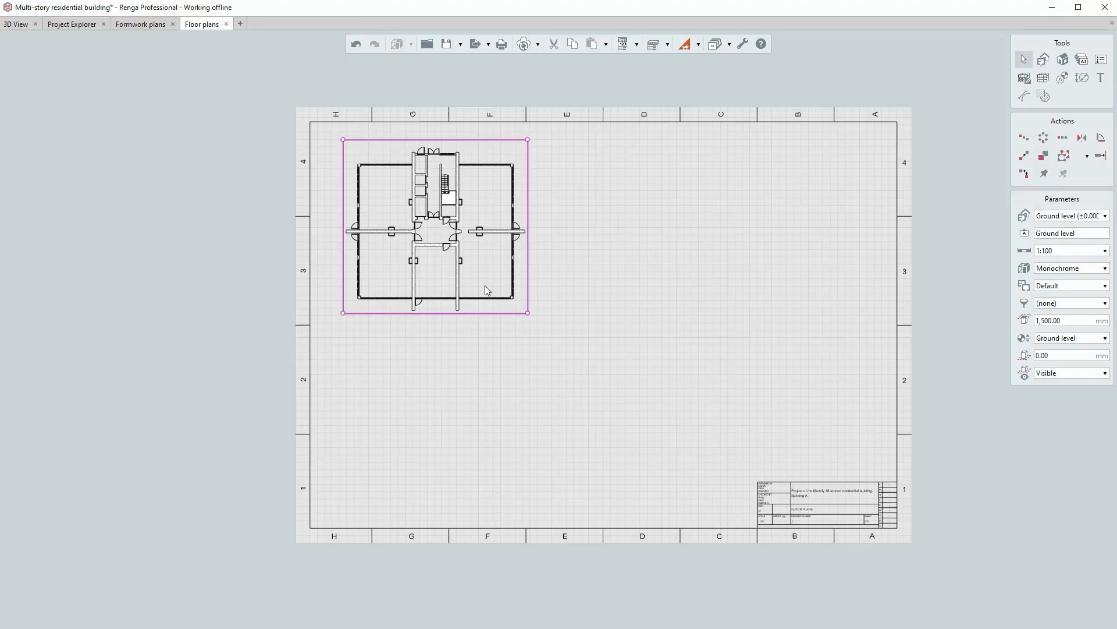
click(1075, 288)
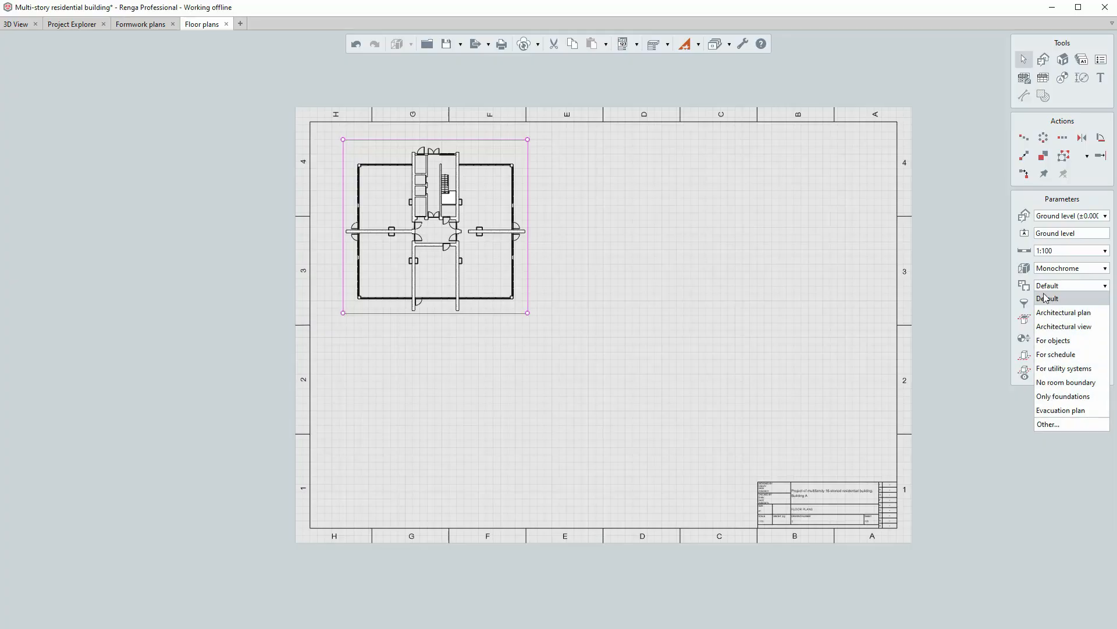
click(1048, 425)
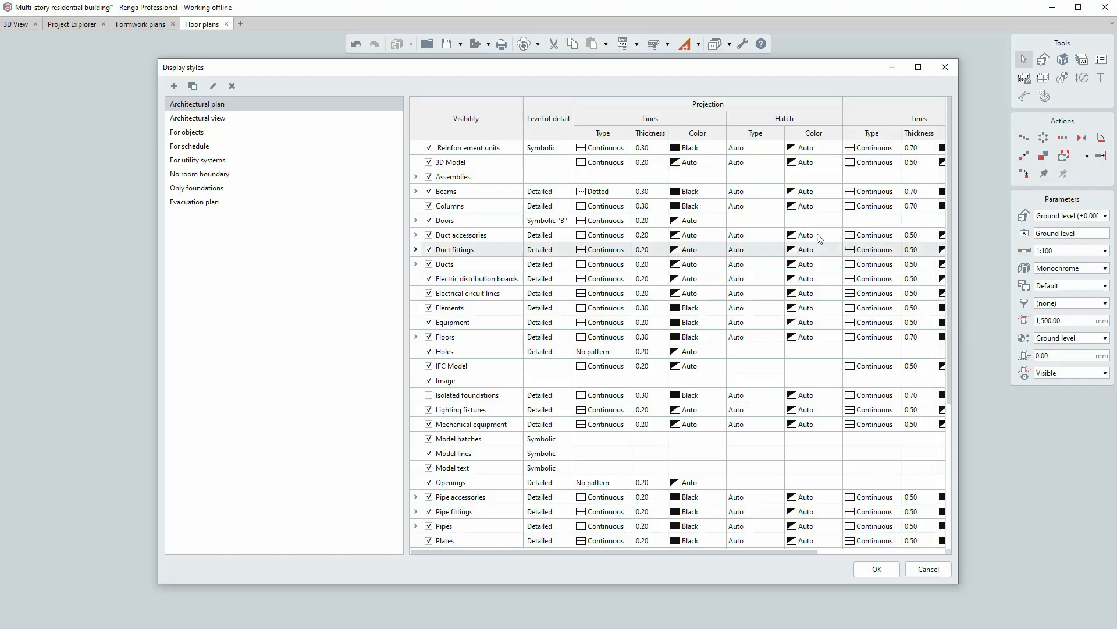
click(931, 572)
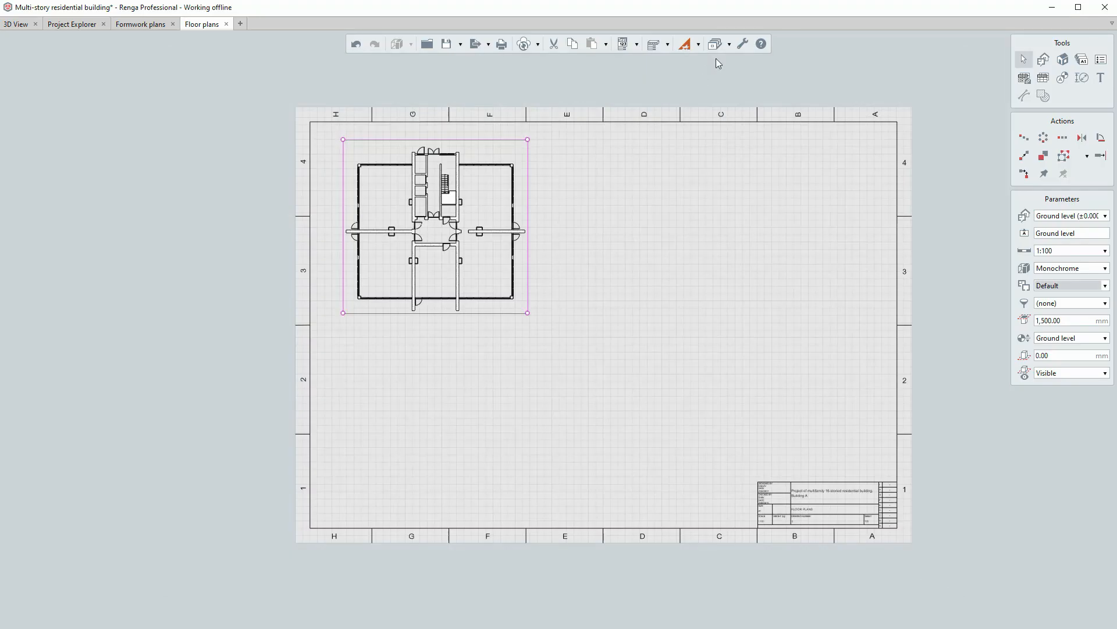
click(740, 71)
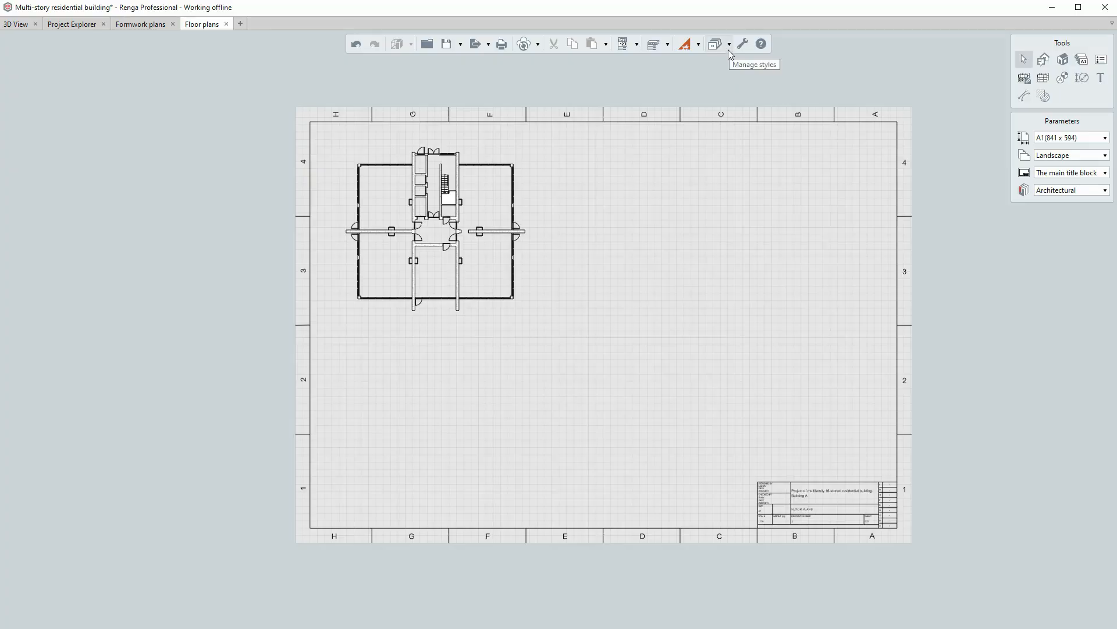
- Duplicate the Architectural plan display style and name the copy "Architectural plan without beams and roof"
click(728, 50)
mouse_move(764, 362)
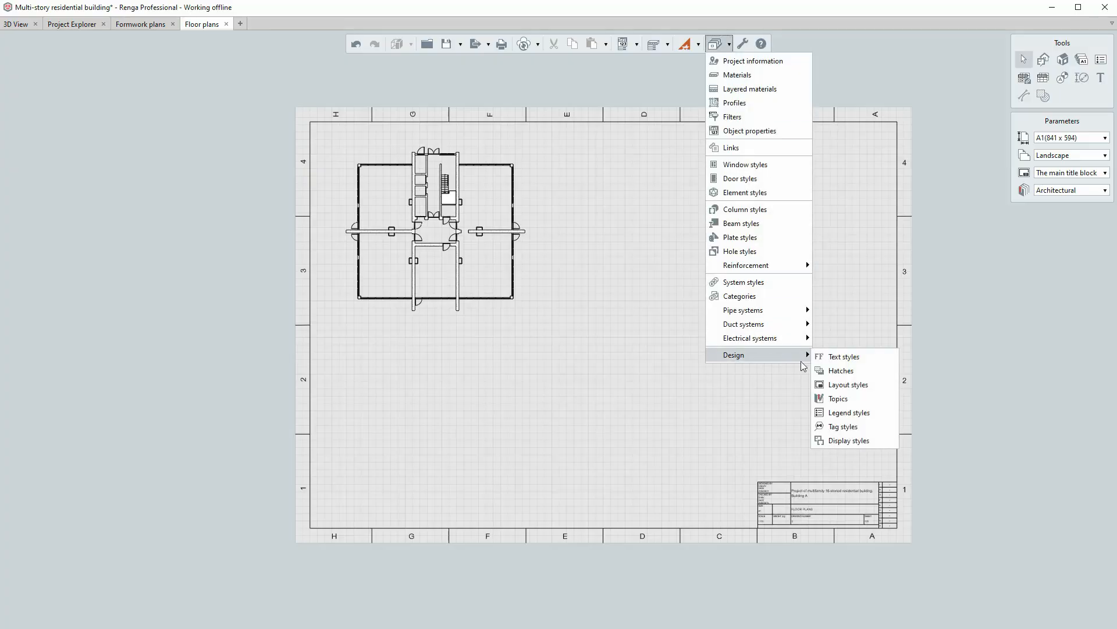
click(835, 442)
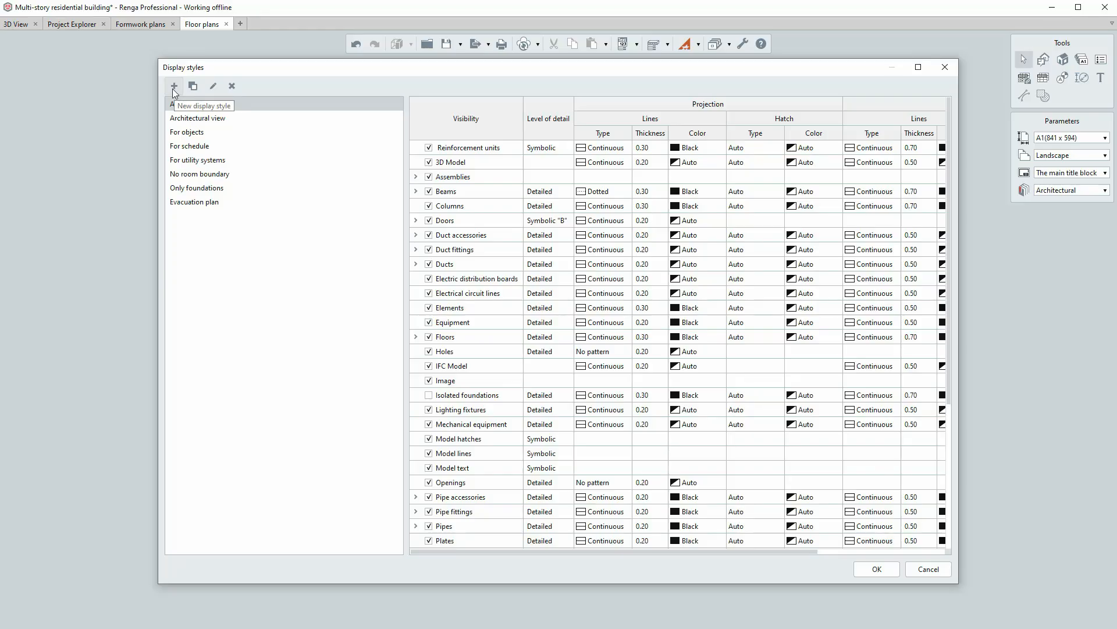
right_click(204, 104)
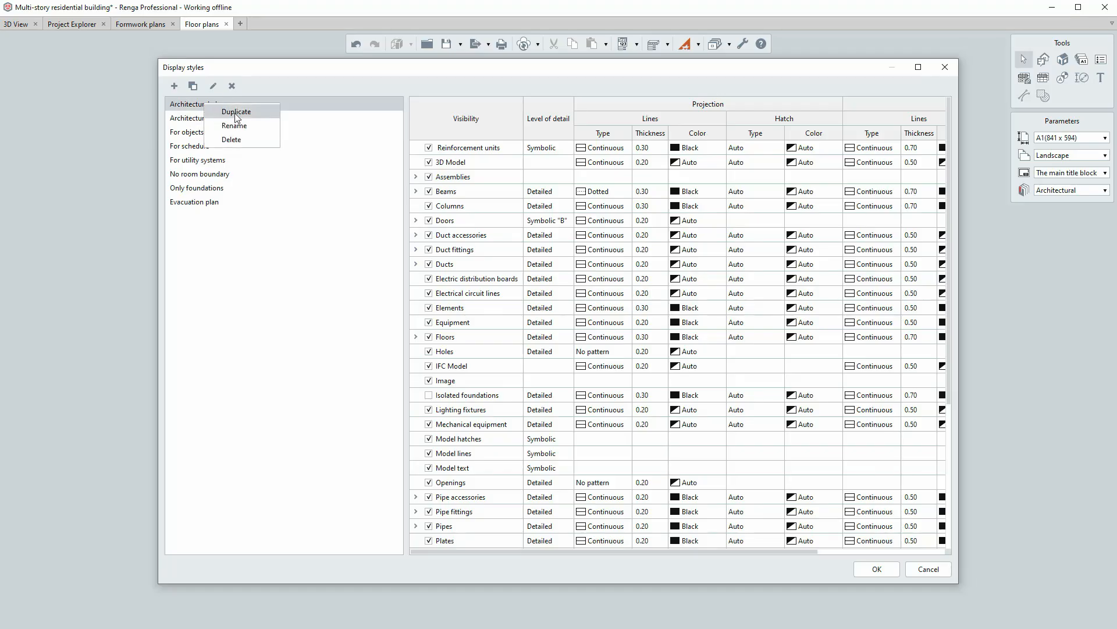
click(234, 112)
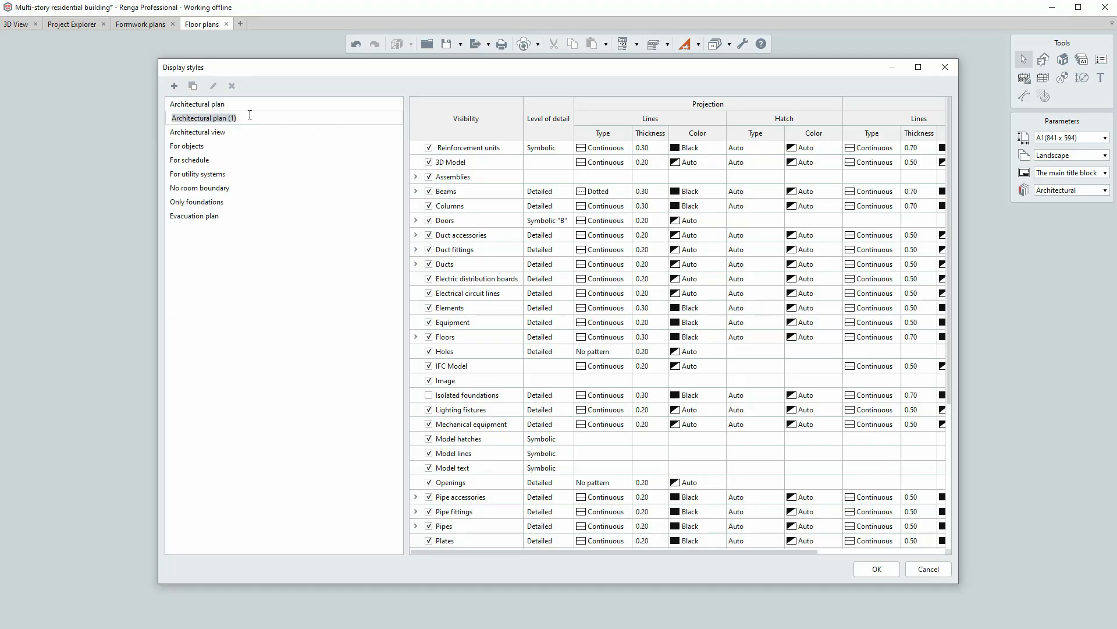
text(Architectural plan without beams and roof)
key(Return)
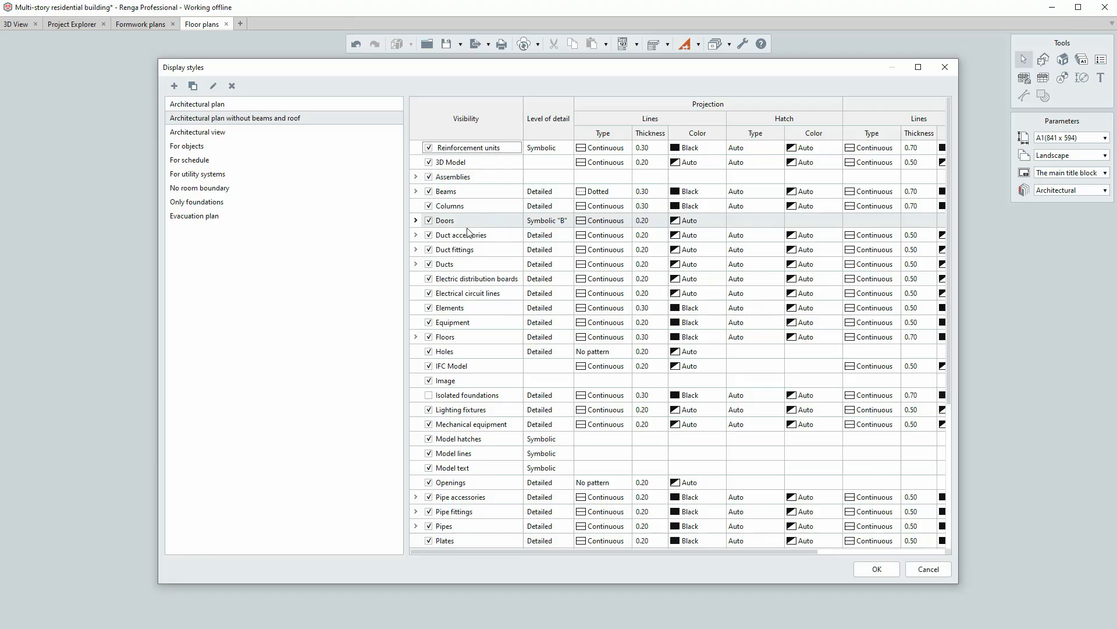
- Turn off the visibility of beams and roofs in the "Architectural plan without beams and roof" display style
scroll(461, 295, down, 4)
scroll(456, 317, up, 4)
scroll(456, 317, up, 1)
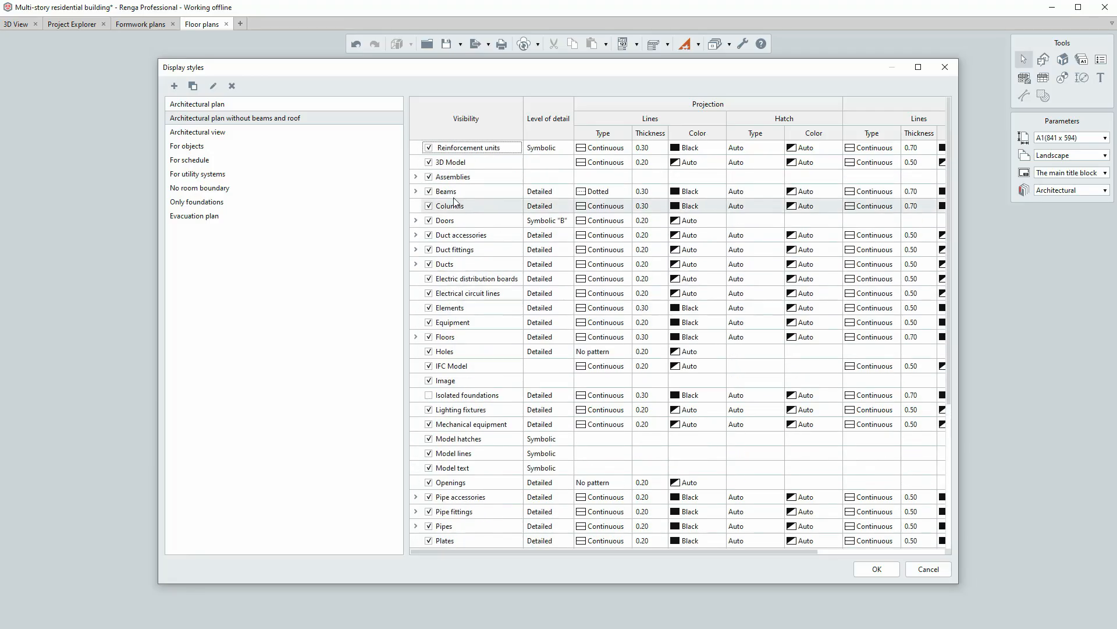
scroll(442, 407, down, 5)
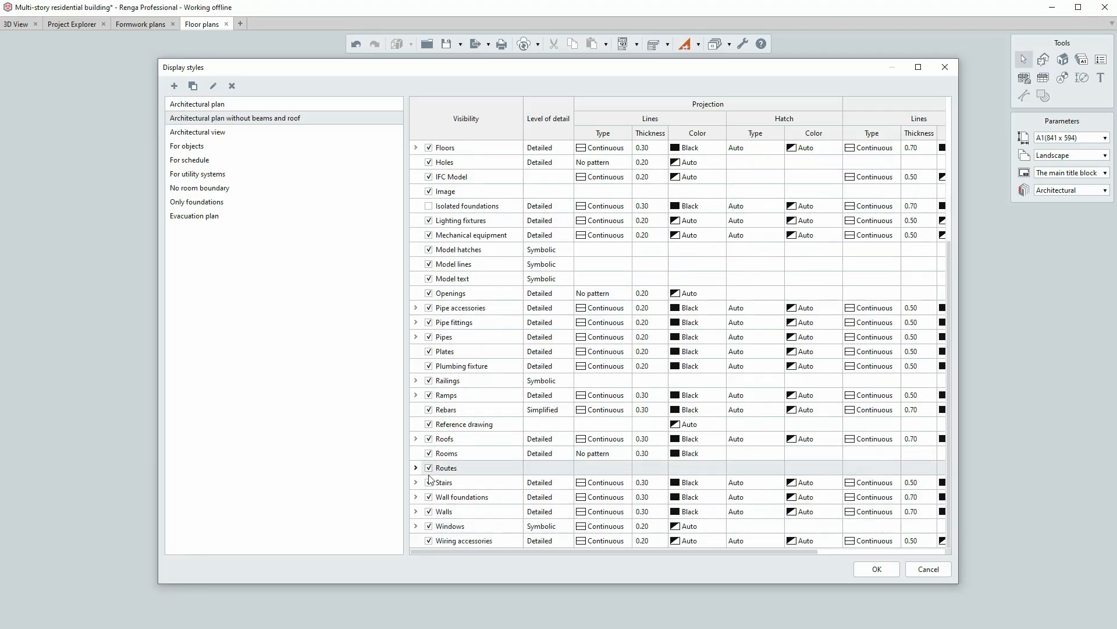
scroll(509, 213, up, 5)
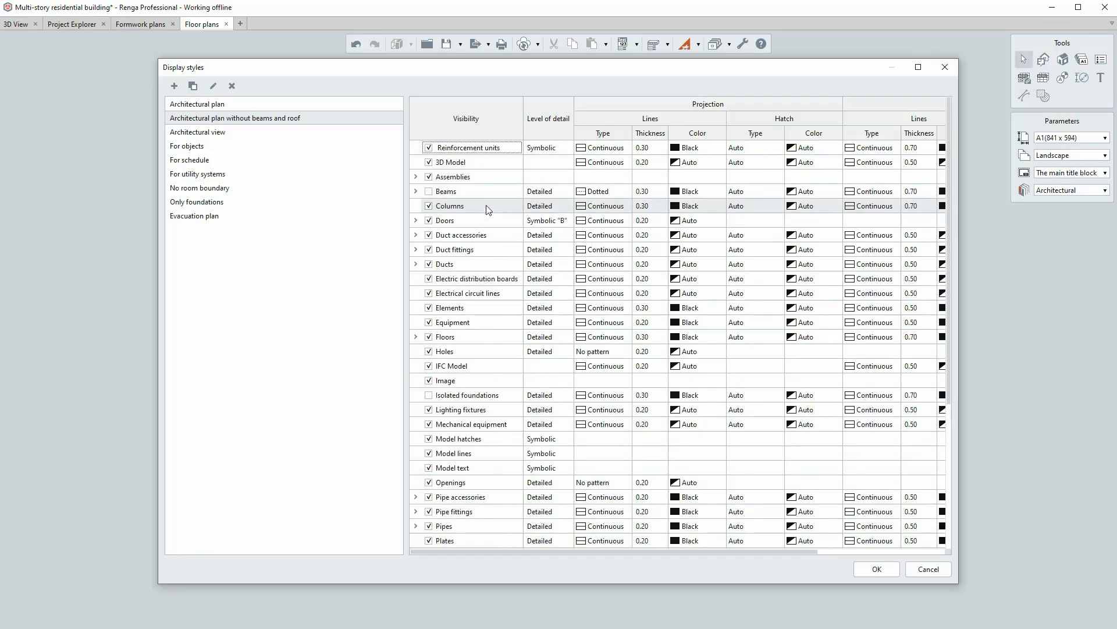
- Examine the level of detail, projection line and projection hatch options available for columns in the new display style
click(551, 205)
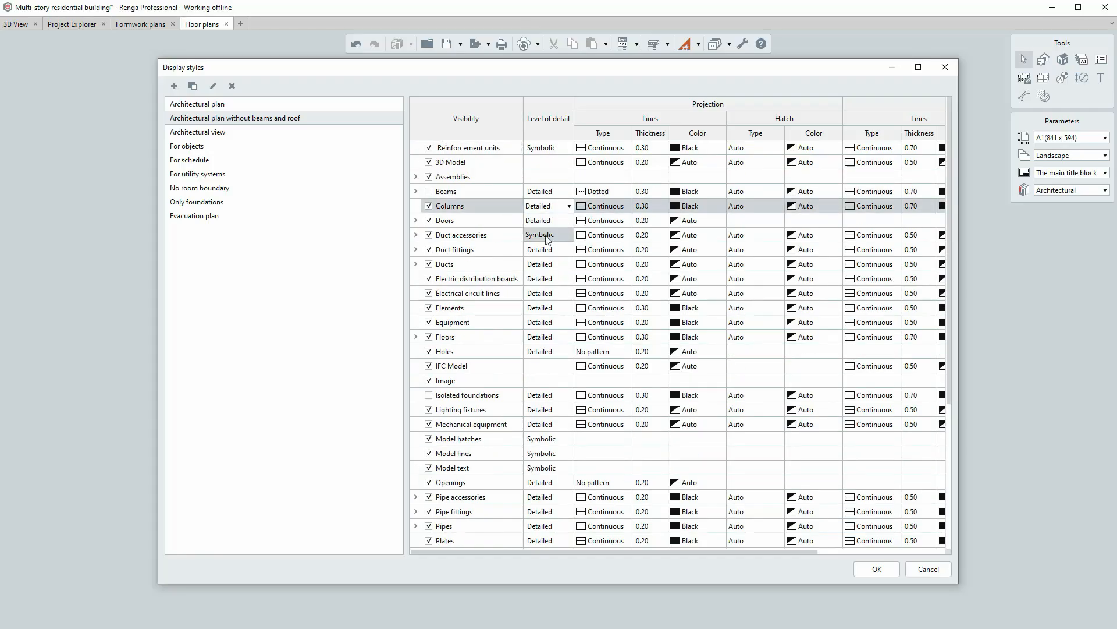
click(556, 208)
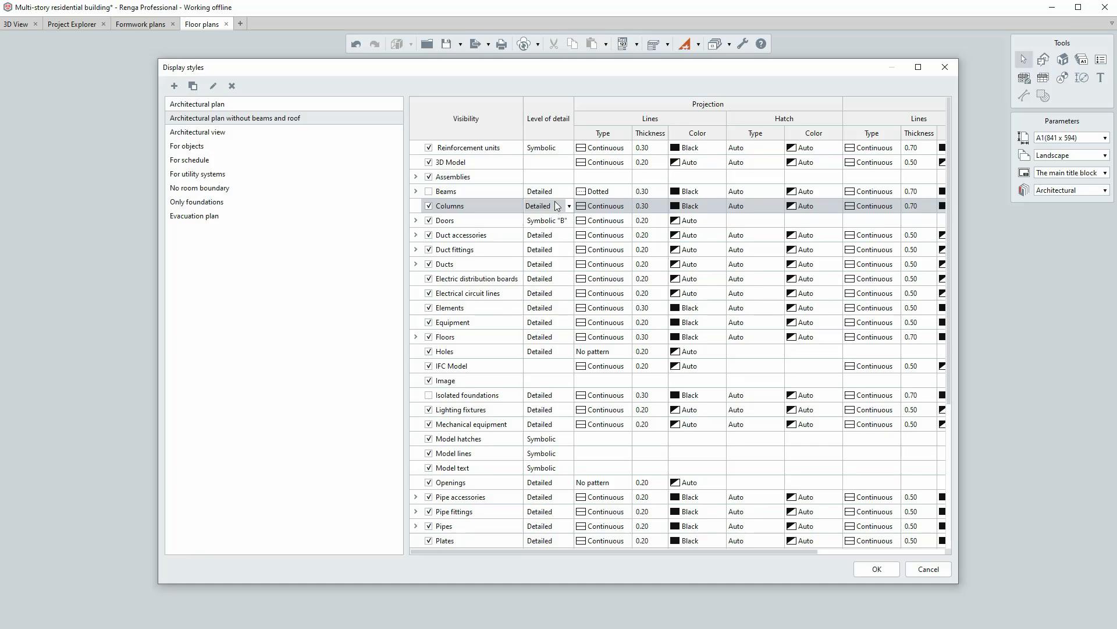
click(613, 209)
click(613, 210)
click(708, 206)
click(708, 207)
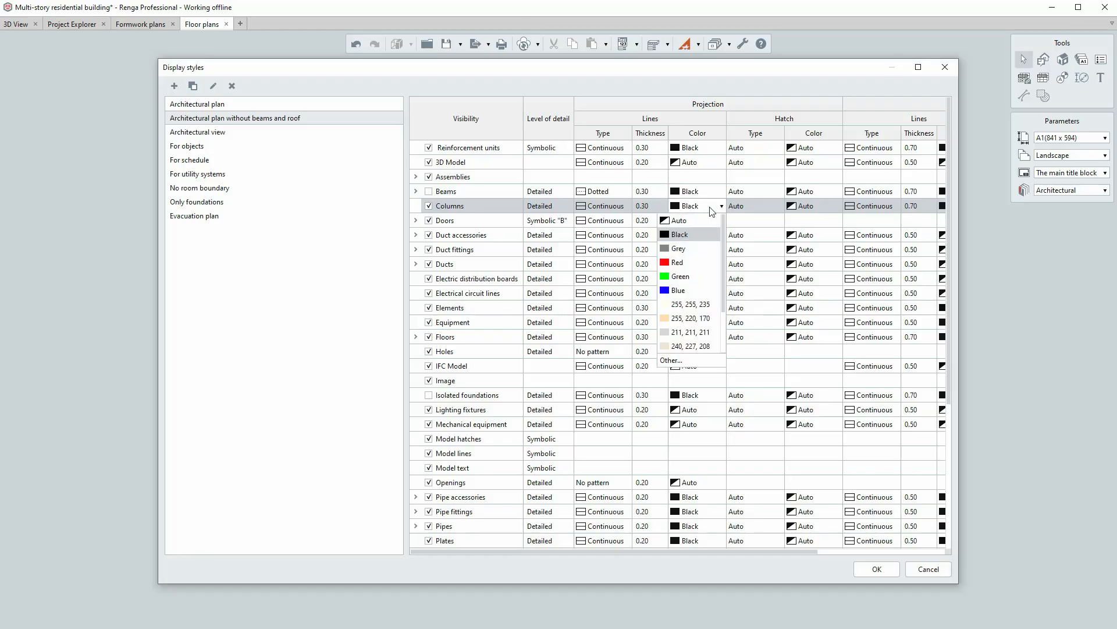
click(757, 206)
click(763, 205)
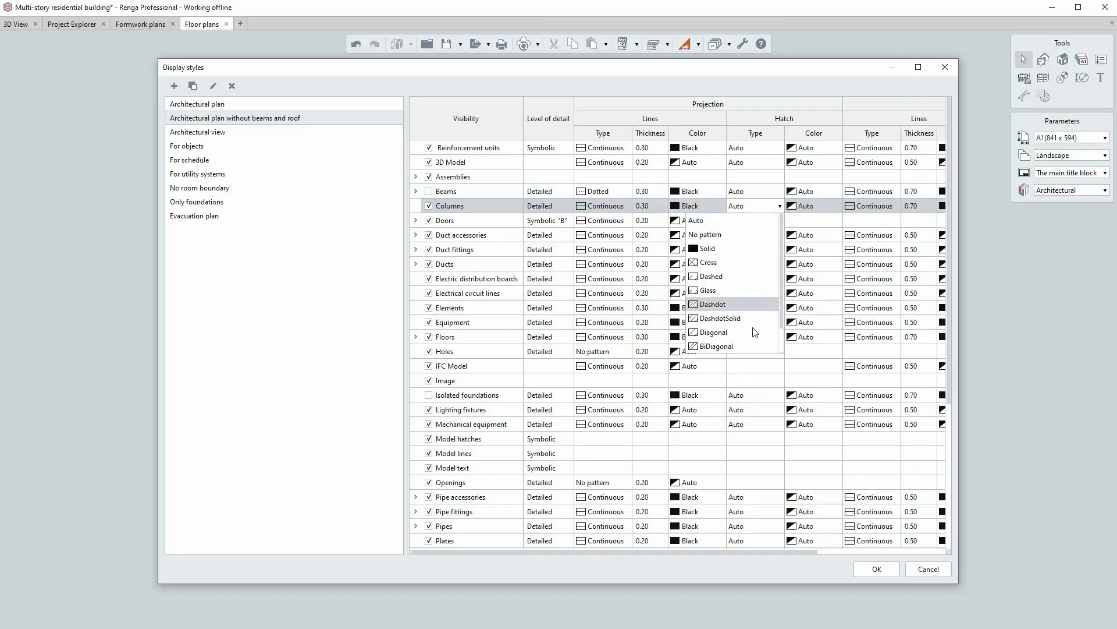
click(765, 207)
click(810, 206)
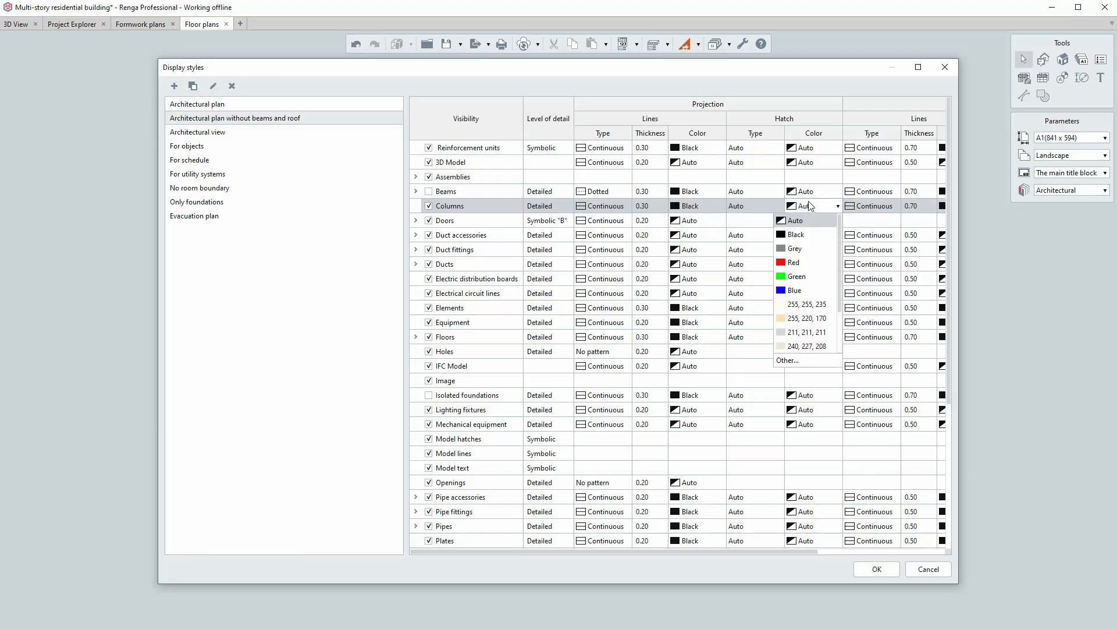
click(809, 206)
- Review the section line and hatch settings for columns and save the new display style
drag(561, 550, 702, 544)
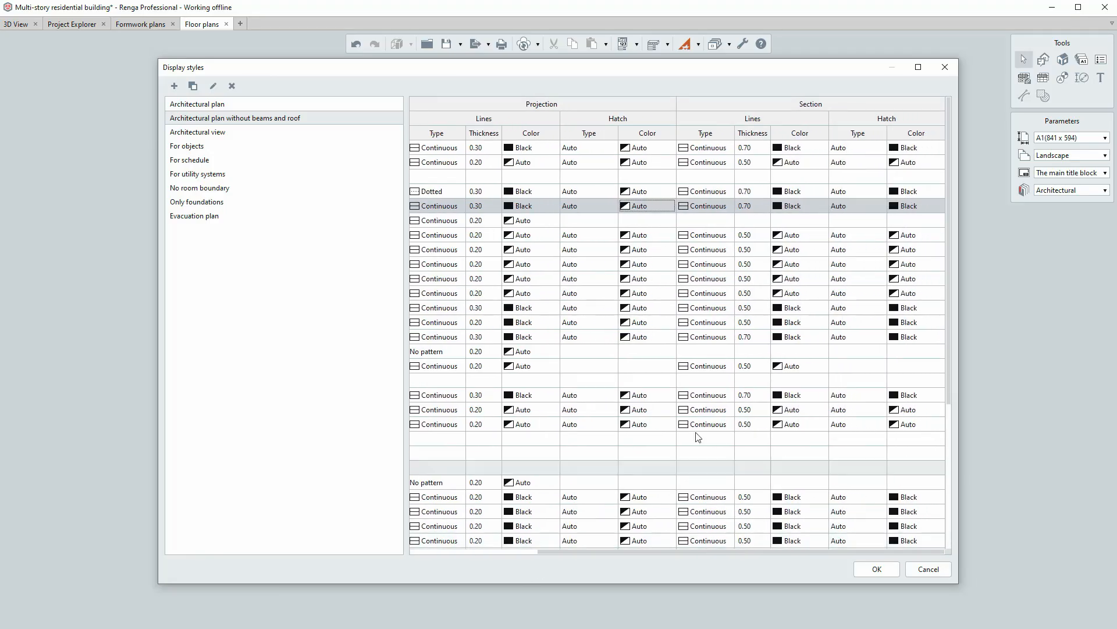
click(708, 207)
click(708, 207)
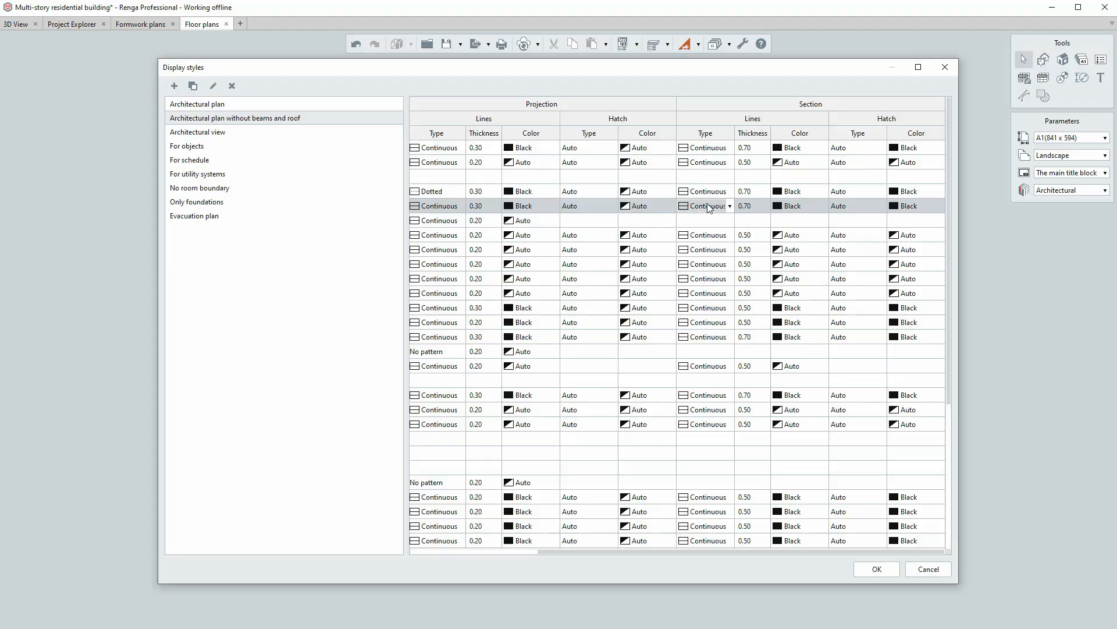
click(802, 208)
click(804, 208)
click(859, 207)
click(879, 208)
click(876, 569)
- Apply the "Architectural plan without beams and roof" display style to the ground level view on the sheet
scroll(625, 321, down, 2)
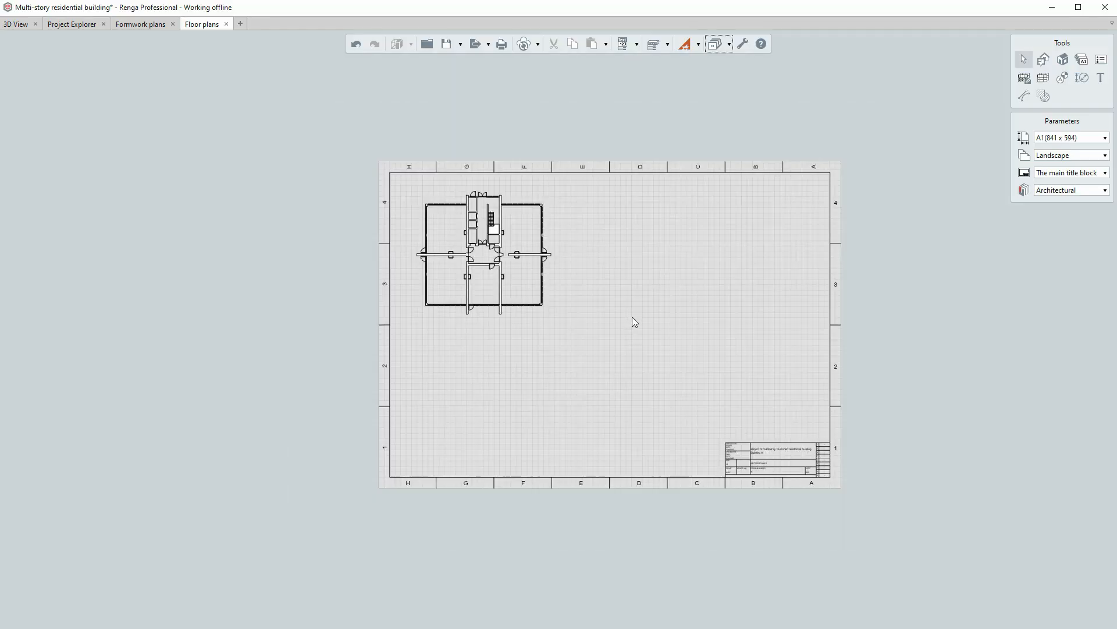
scroll(584, 267, up, 2)
mouse_move(590, 273)
middle_down()
mouse_move(523, 284)
mouse_move(564, 271)
middle_up()
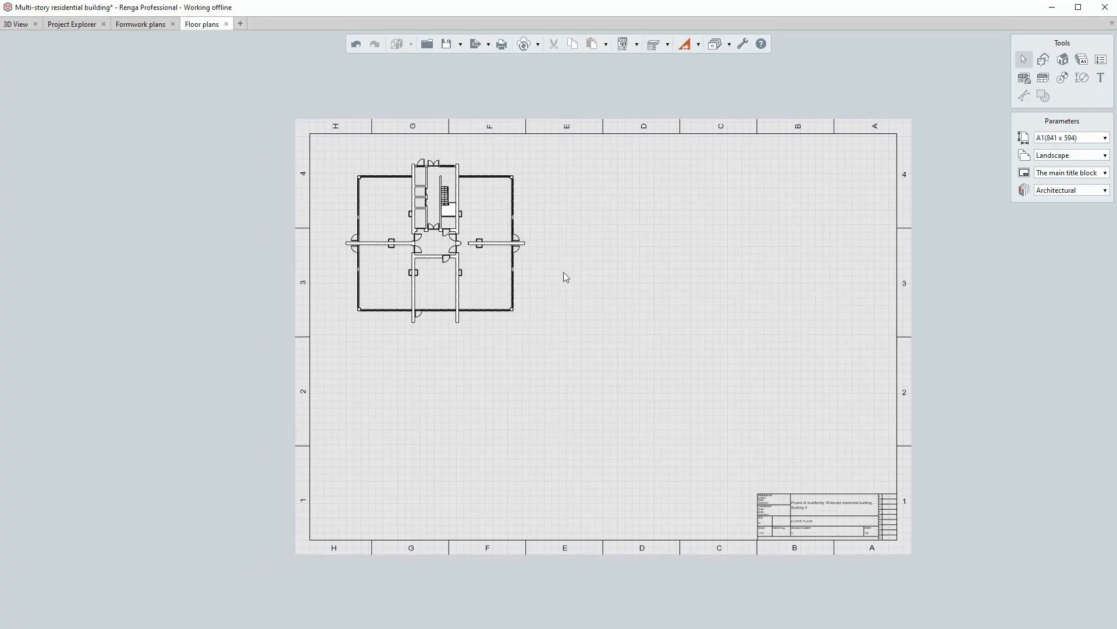
click(485, 289)
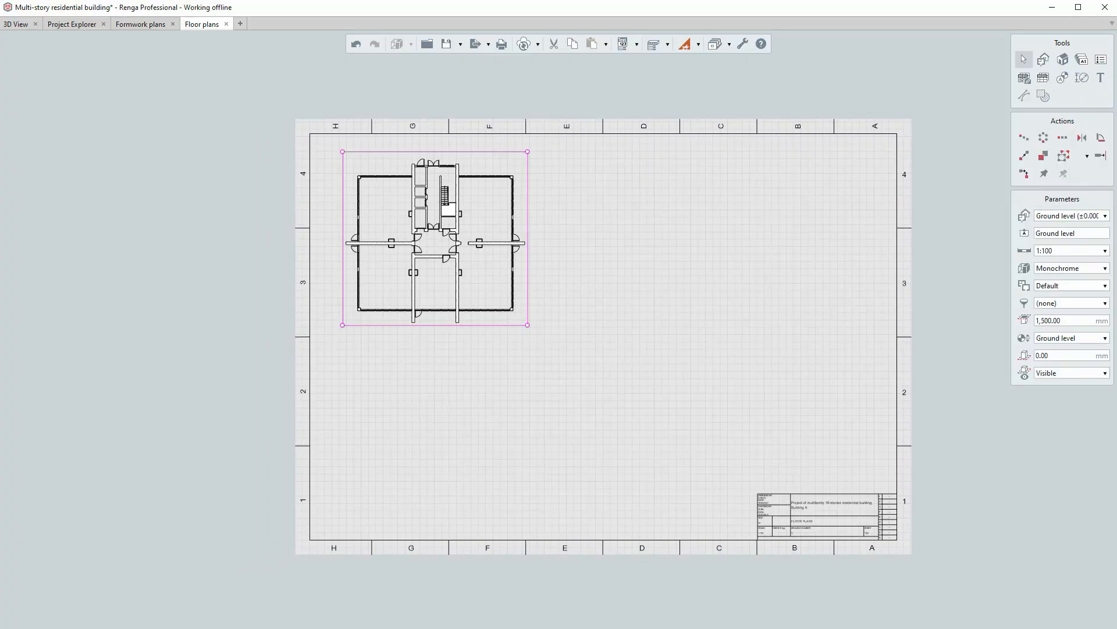
click(1057, 289)
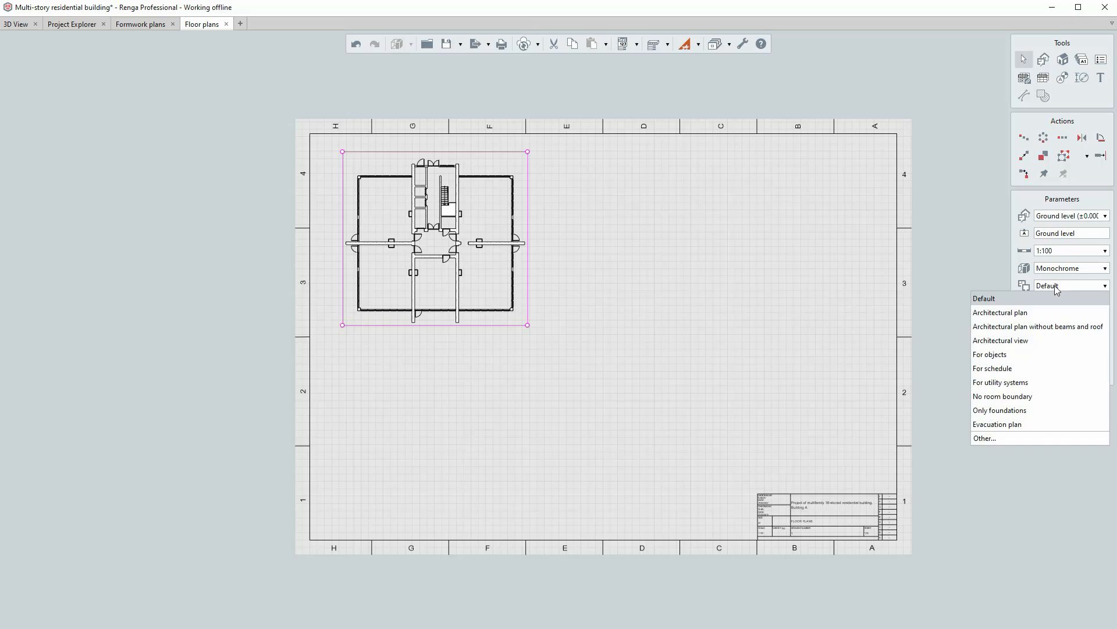
click(1000, 324)
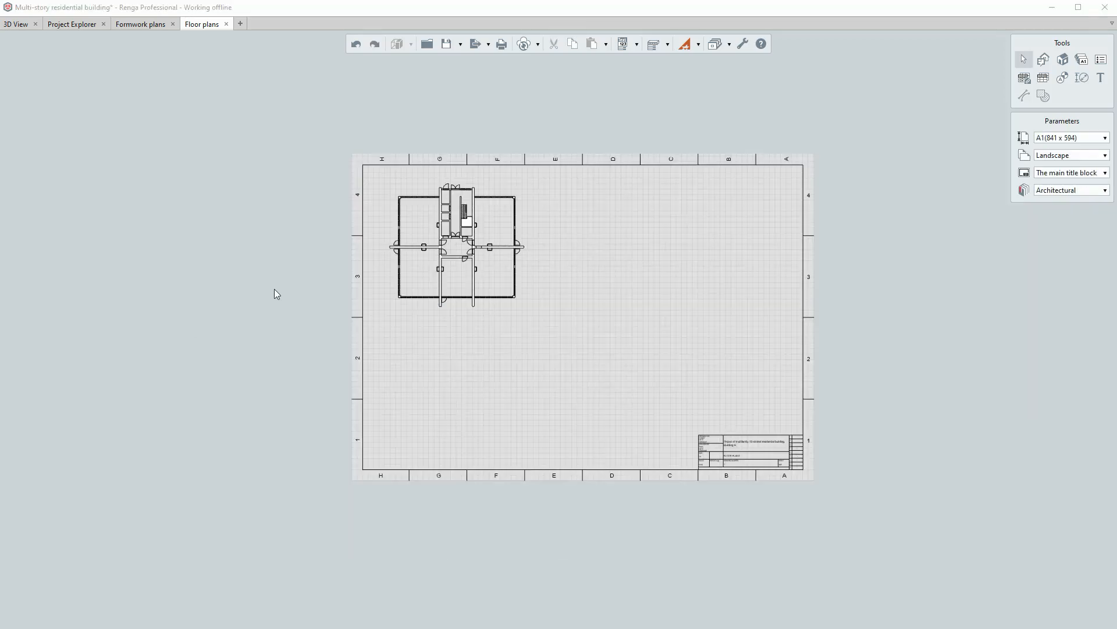
scroll(476, 226, up, 5)
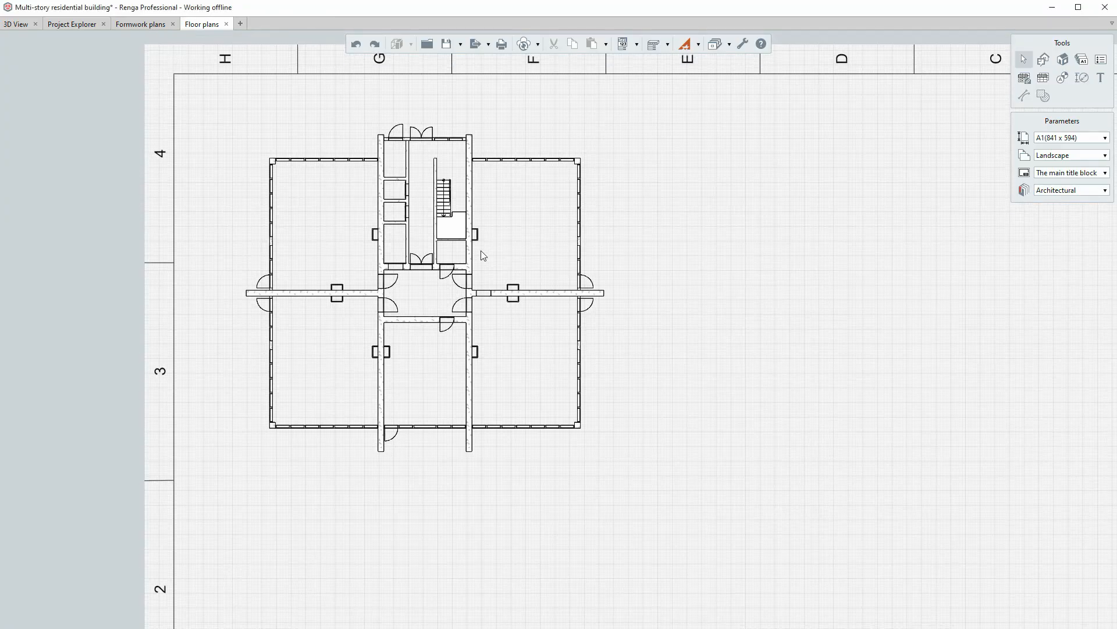
mouse_move(438, 270)
middle_down()
mouse_move(423, 275)
mouse_move(425, 261)
middle_up()
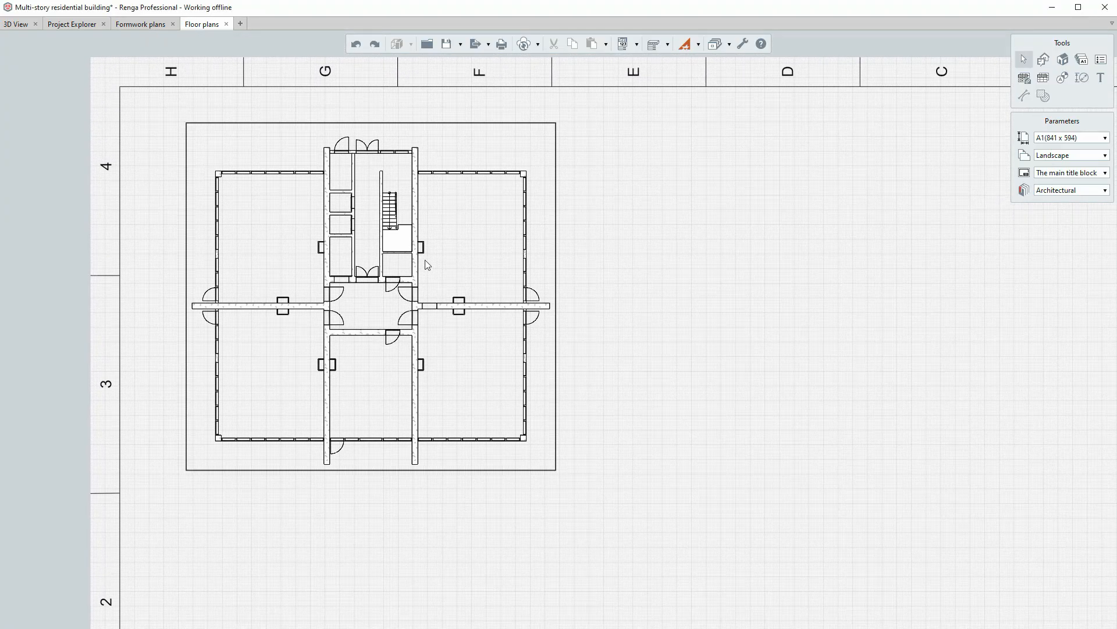
- Start a grid line designation and choose the construction mode that picks existing objects
click(1060, 76)
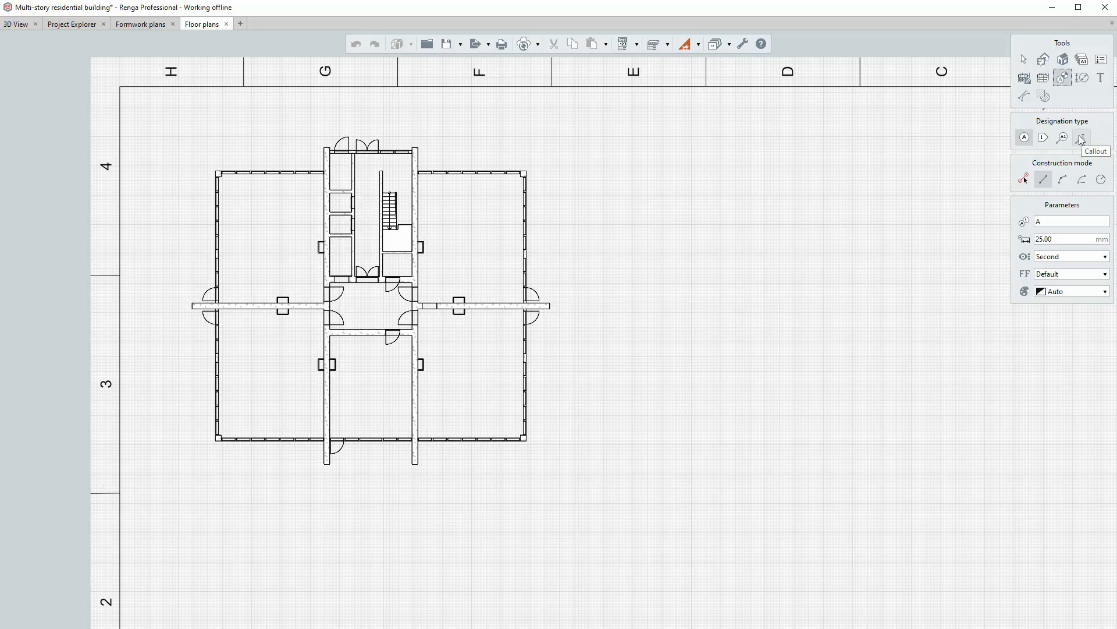
click(1024, 140)
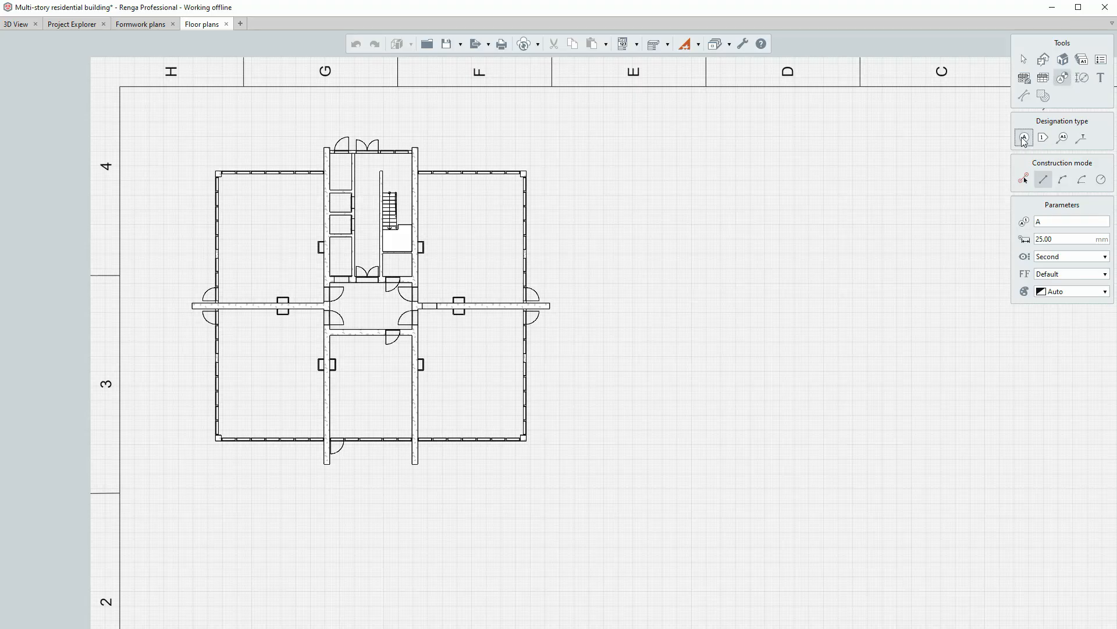
click(1043, 180)
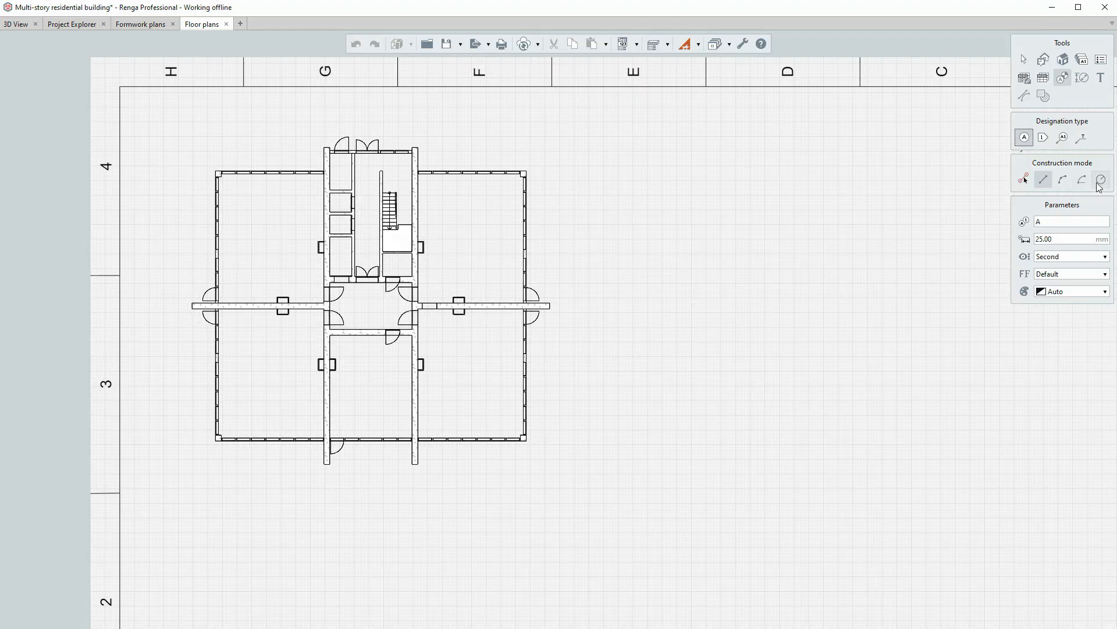
click(1025, 181)
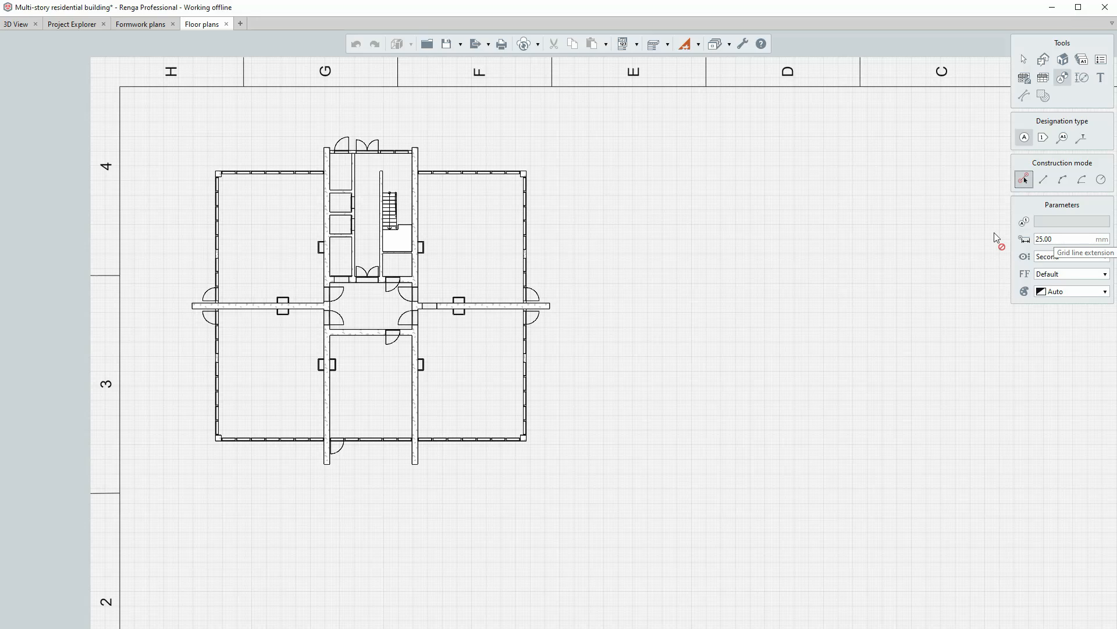
- Configure the grid line designations to show at both ends, with the text background set to Auto
click(1054, 239)
click(1048, 256)
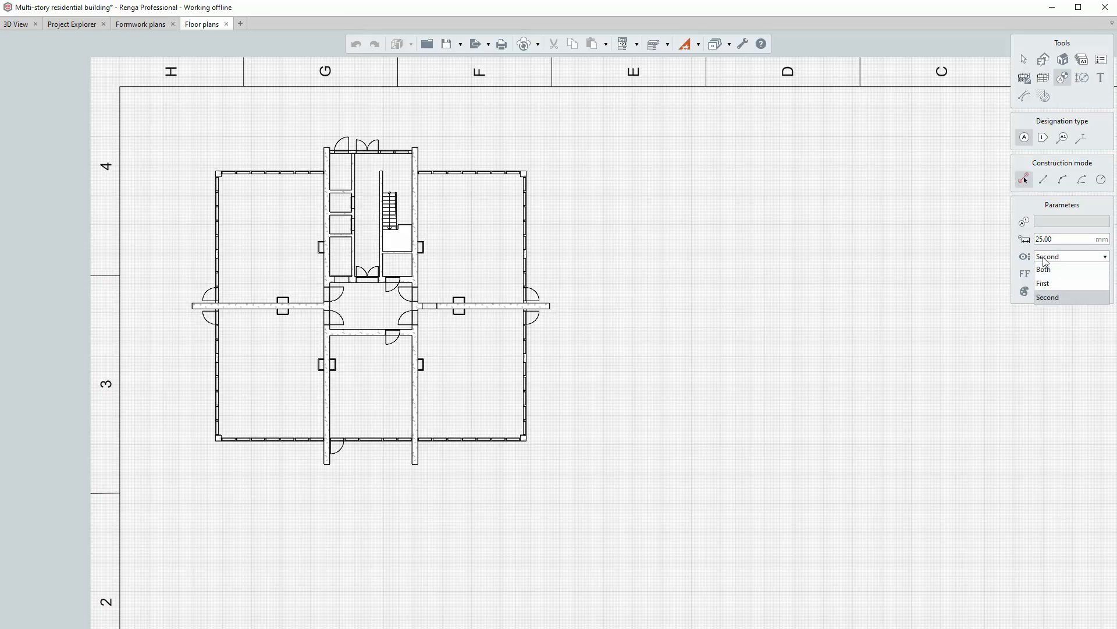
click(1048, 270)
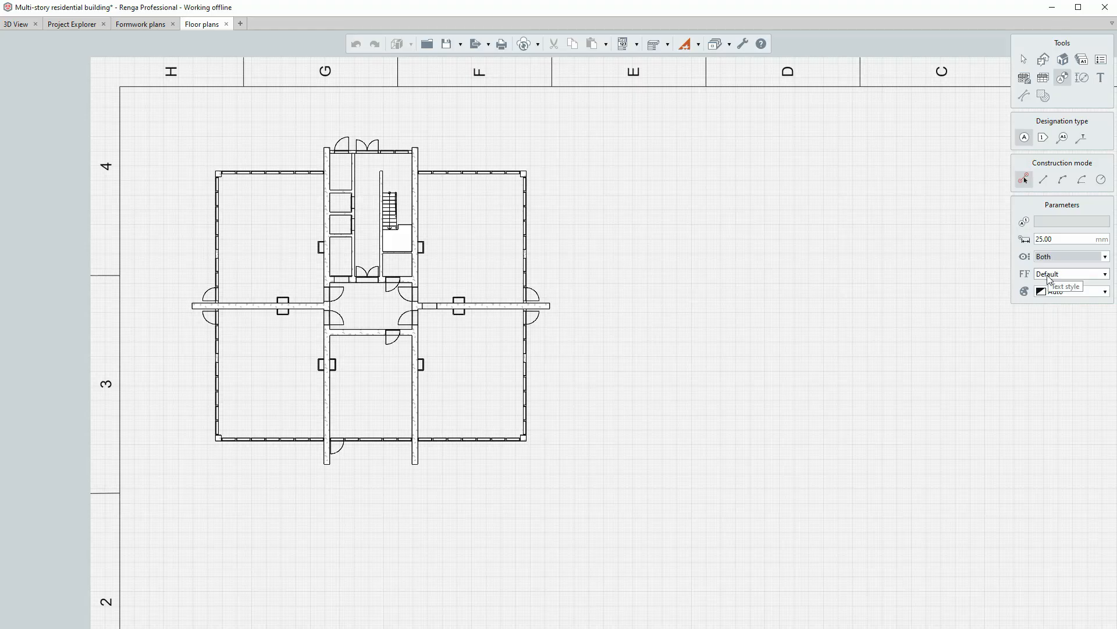
click(1057, 291)
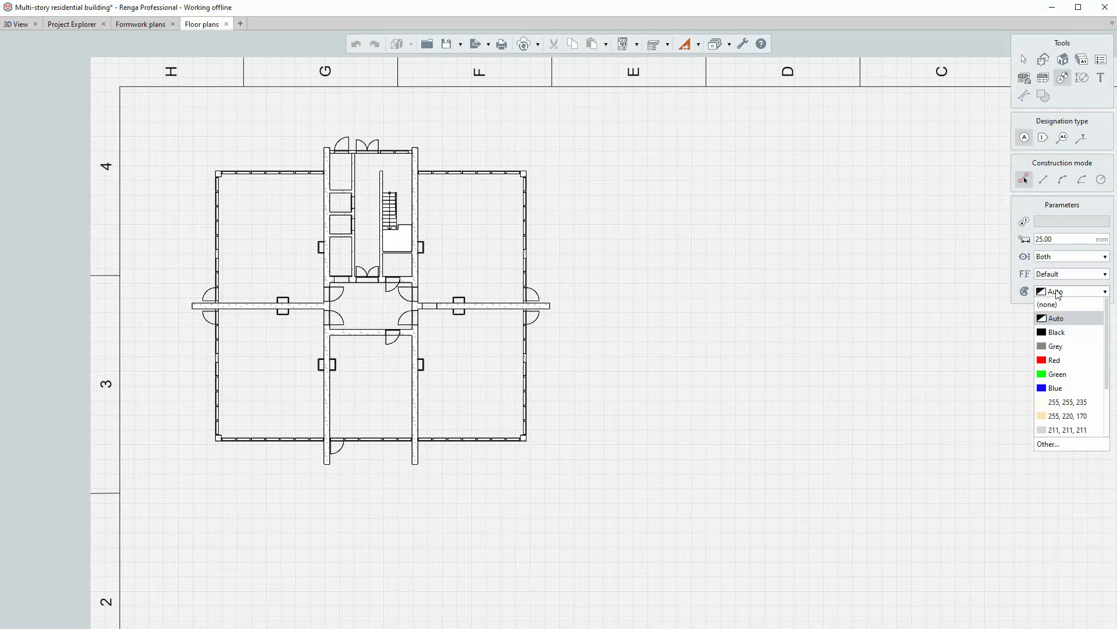
click(1058, 324)
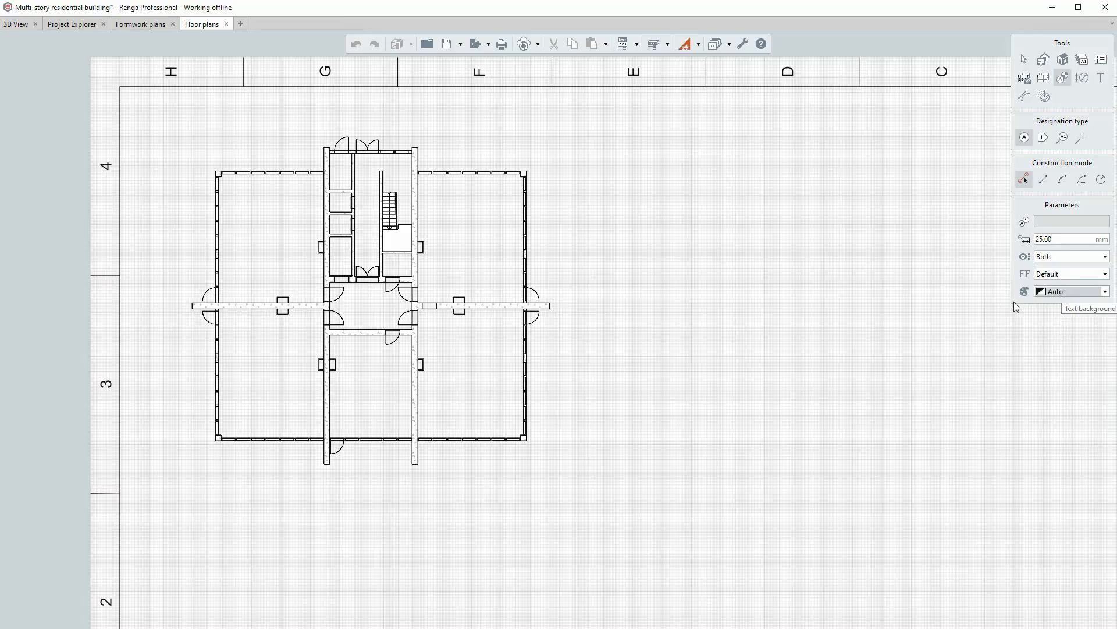
- Place grid line designations on all axes of the ground level view at once by picking the view's existing grid
scroll(779, 316, down, 3)
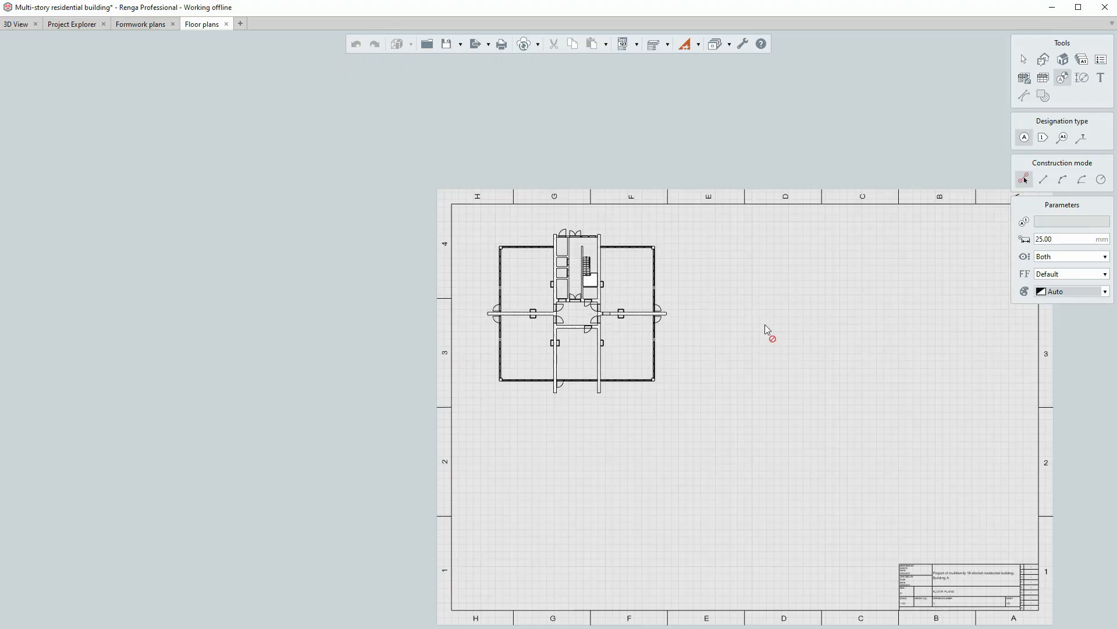
scroll(547, 290, up, 2)
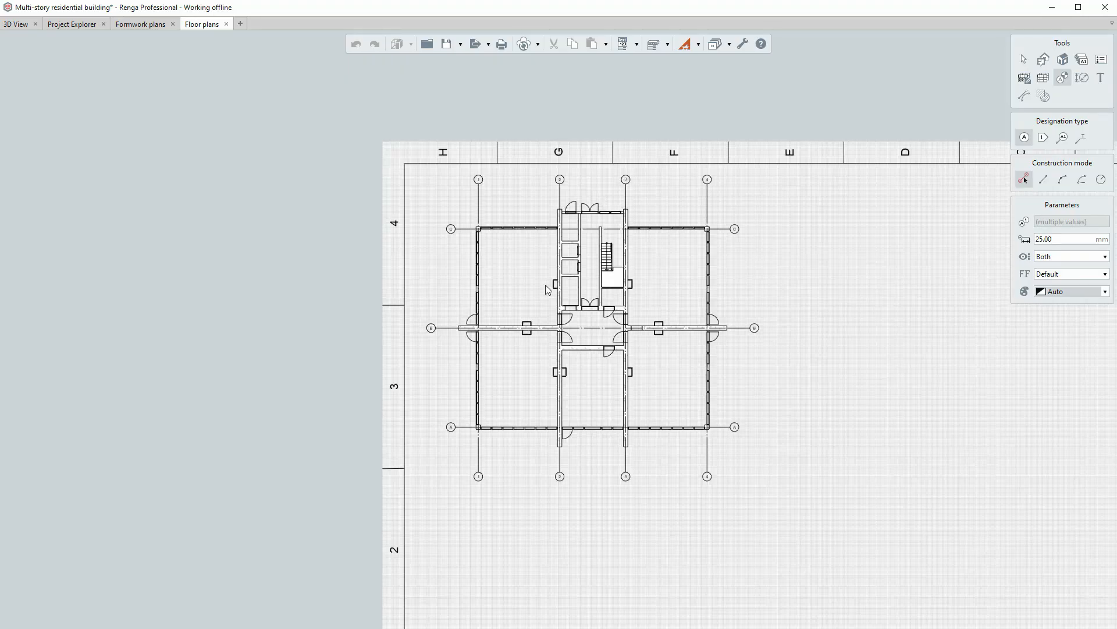
scroll(547, 289, up, 1)
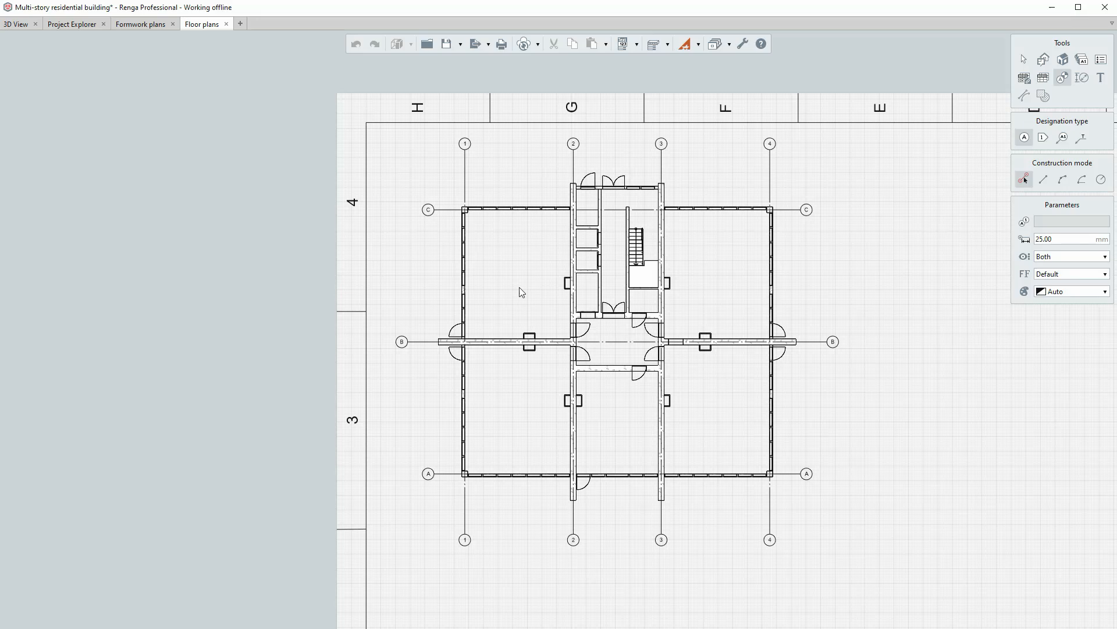
scroll(554, 332, down, 3)
scroll(584, 382, up, 3)
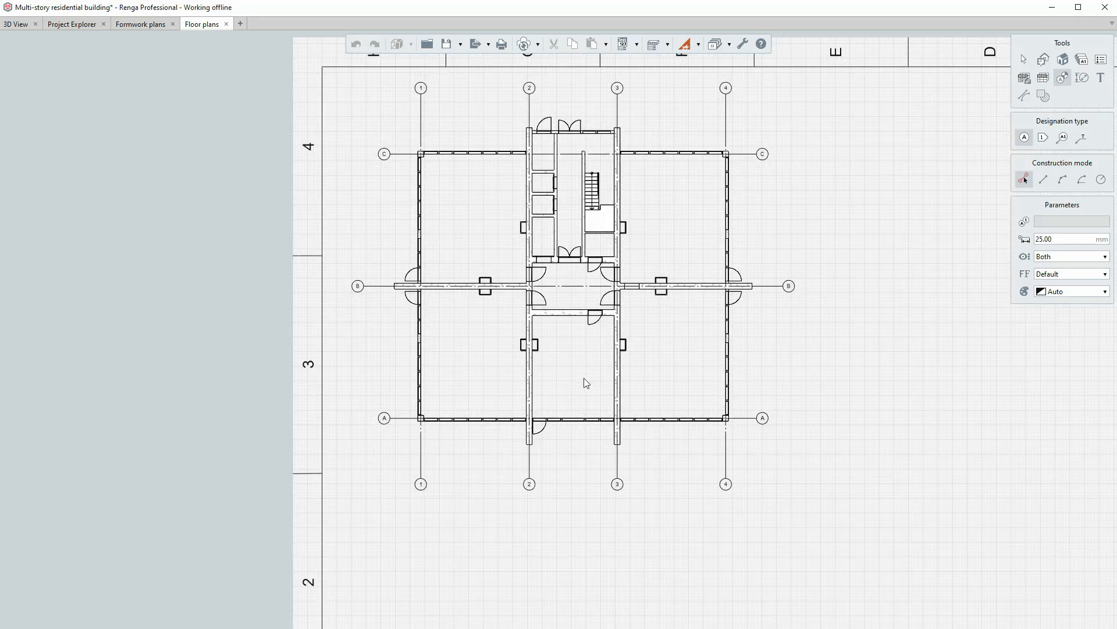
middle_drag(615, 481, 582, 483)
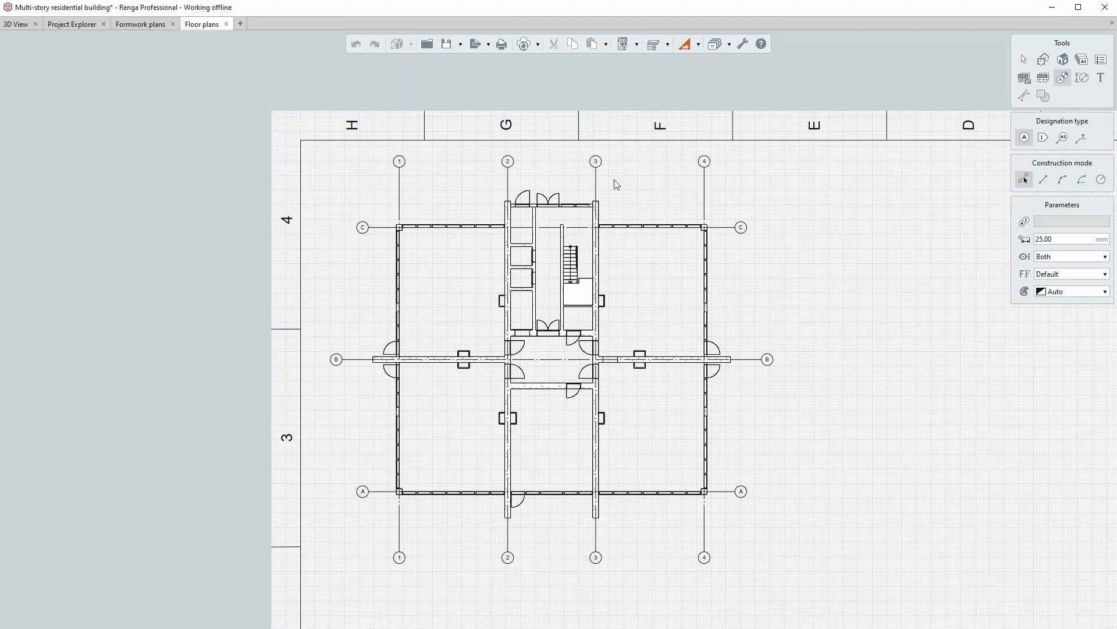
key(Escape)
- Move the upper bubble of the axis 4 designation outward so its line bends away from the plan
click(706, 169)
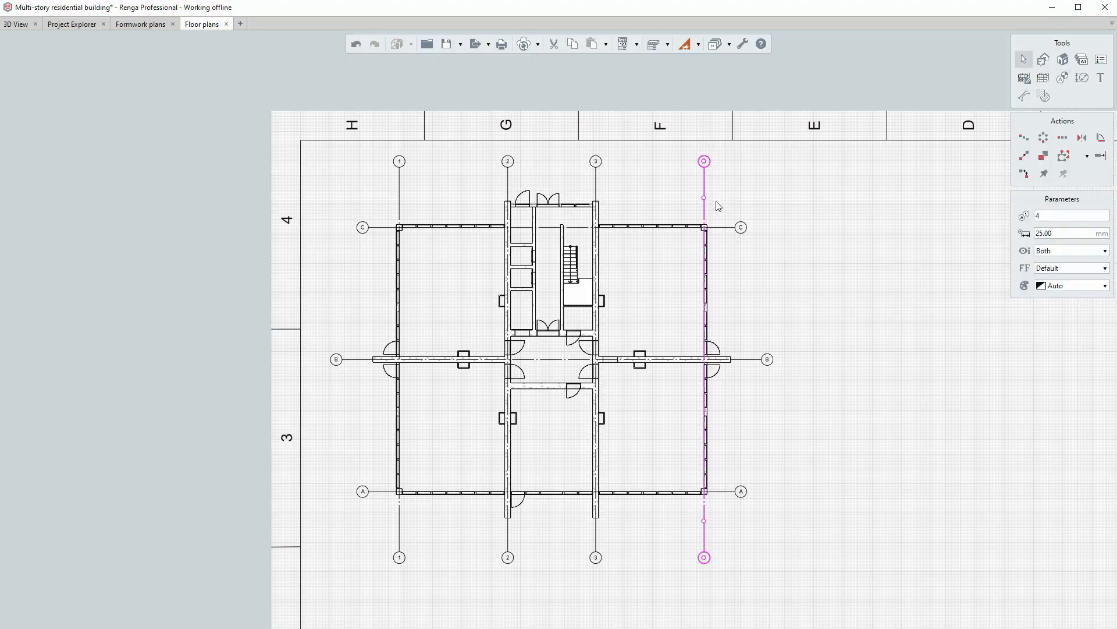
scroll(716, 204, down, 3)
scroll(687, 207, up, 3)
middle_drag(646, 231, 622, 258)
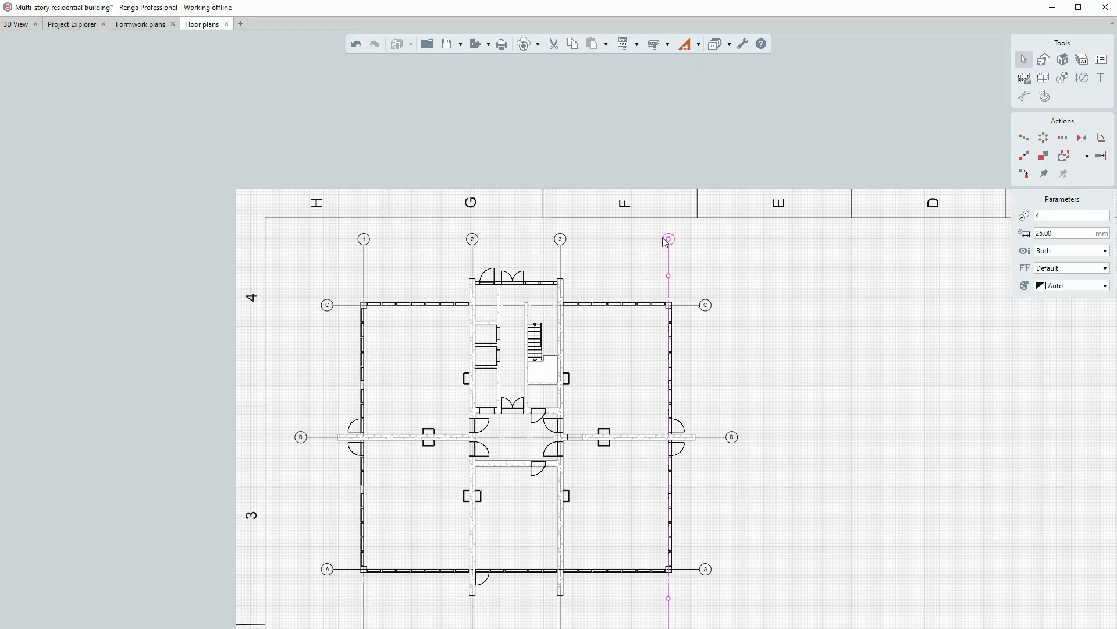
scroll(673, 251, up, 5)
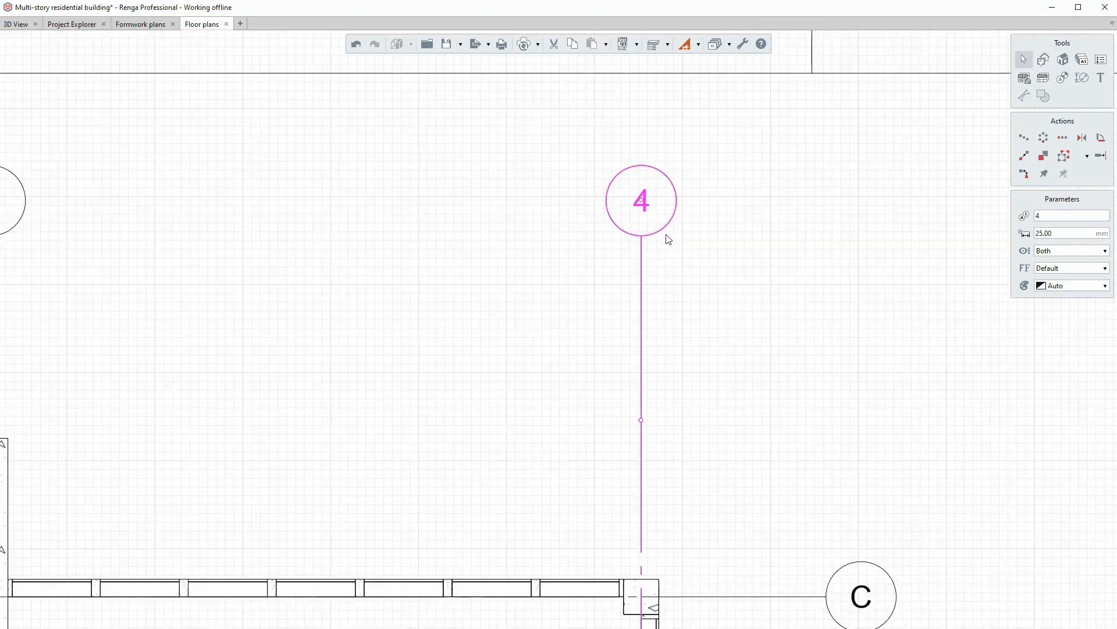
scroll(662, 215, down, 2)
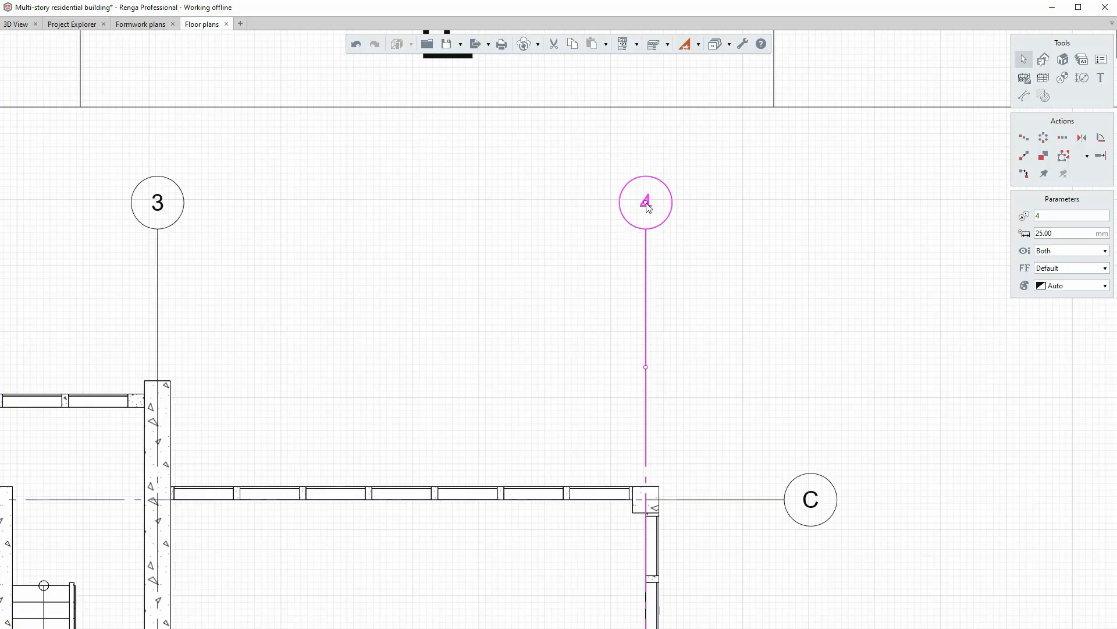
drag(647, 207, 741, 242)
- Add dimensions between the grid lines on the ground level view using the dimension type that picks existing objects
scroll(741, 242, down, 3)
scroll(708, 217, down, 2)
scroll(714, 251, up, 2)
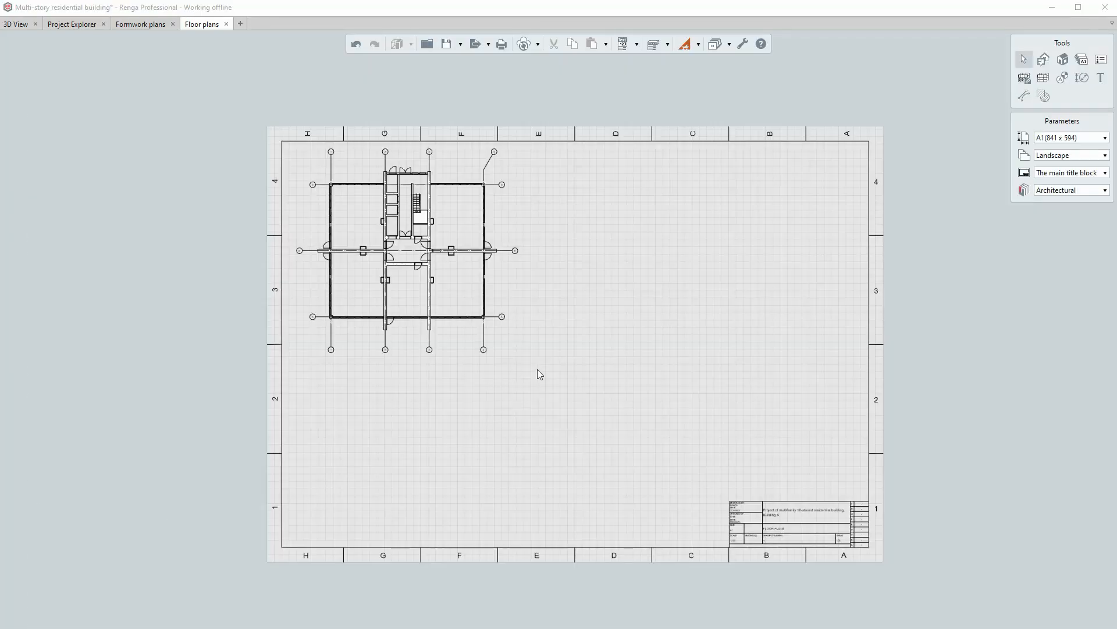
scroll(558, 362, up, 2)
middle_drag(561, 366, 514, 435)
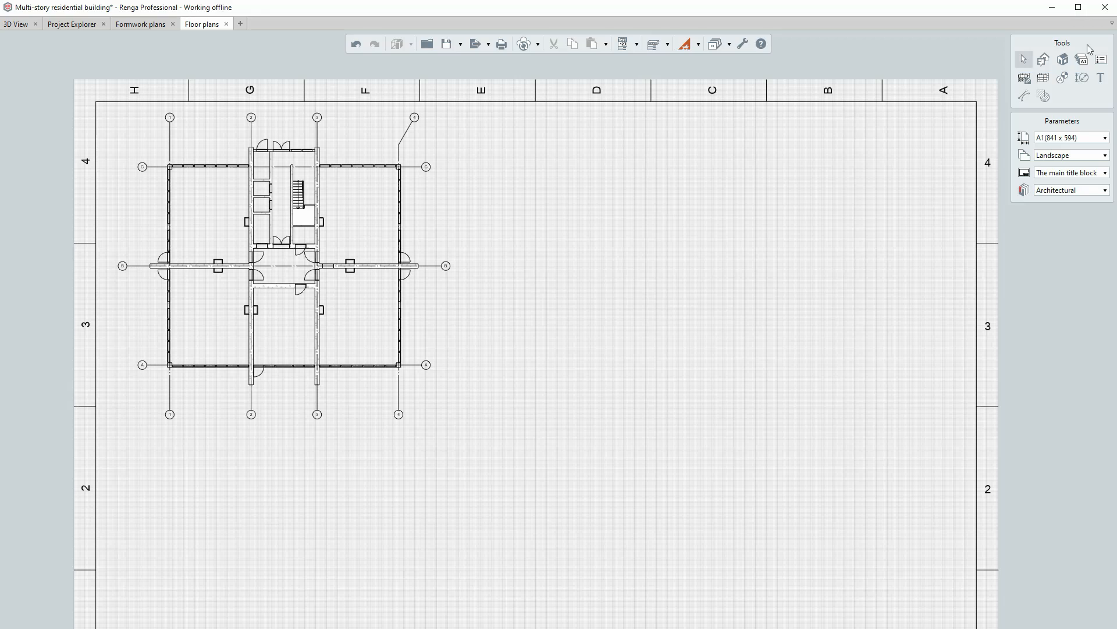
click(1081, 78)
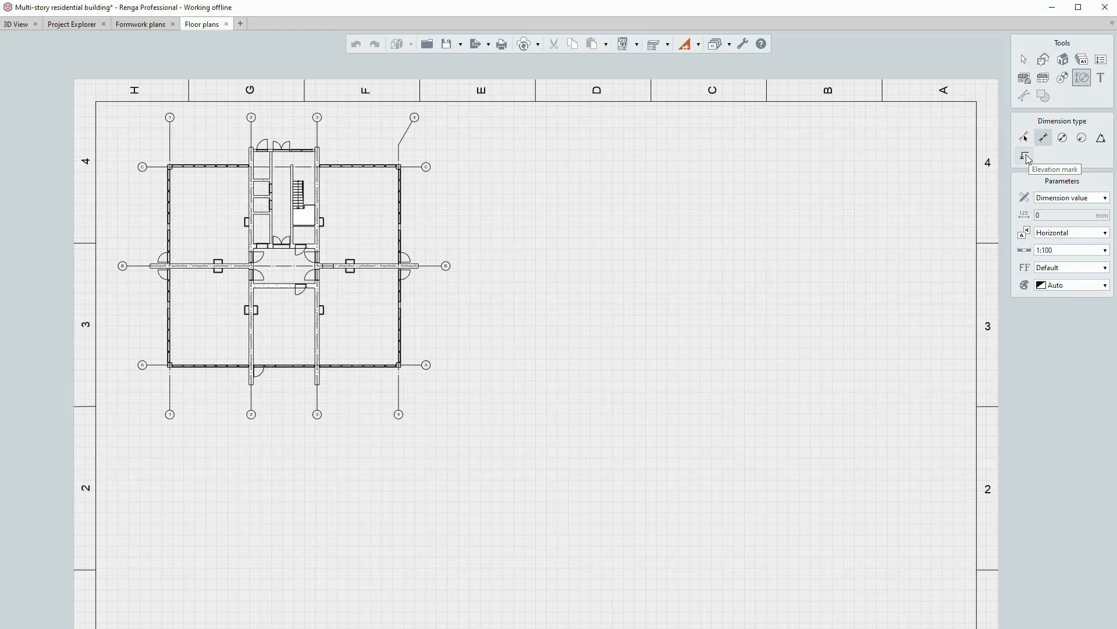
scroll(969, 189, down, 3)
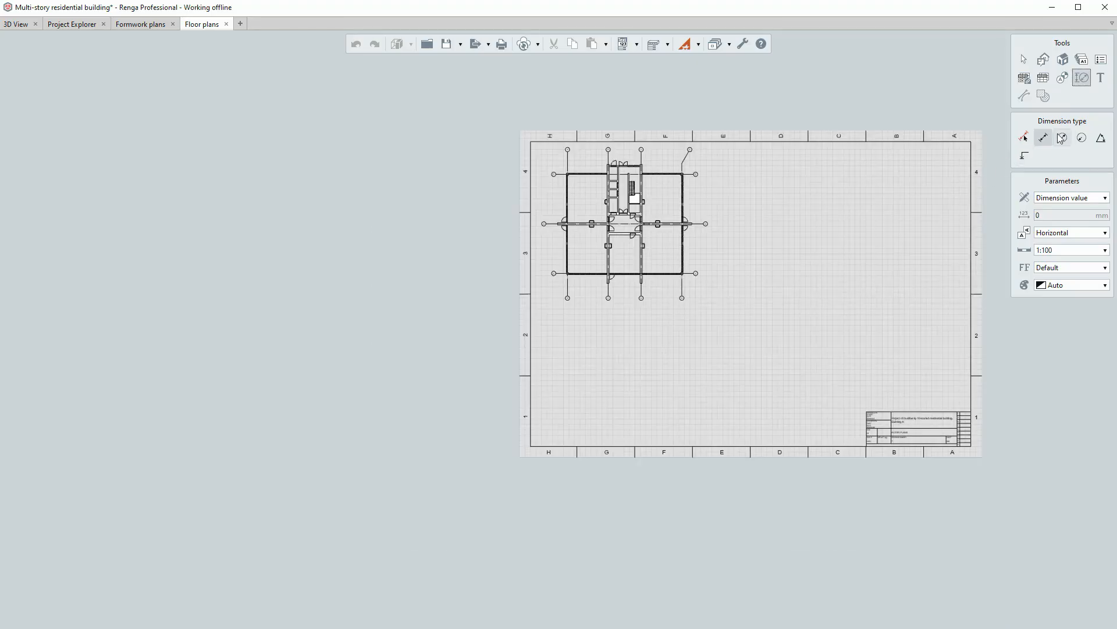
click(1043, 135)
click(1025, 138)
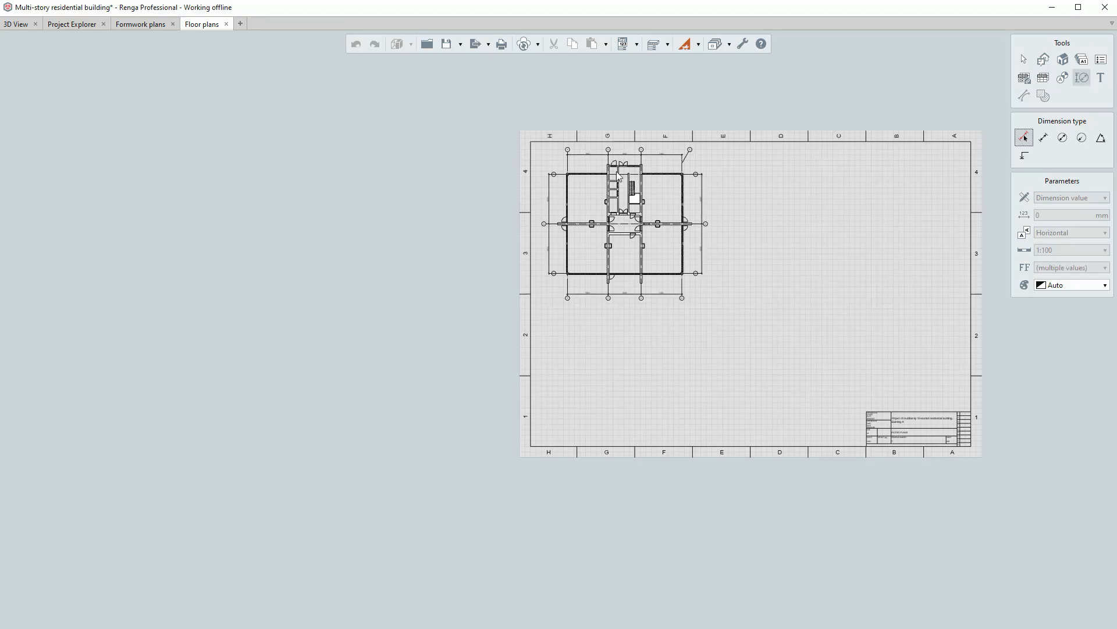
scroll(615, 170, up, 3)
click(733, 325)
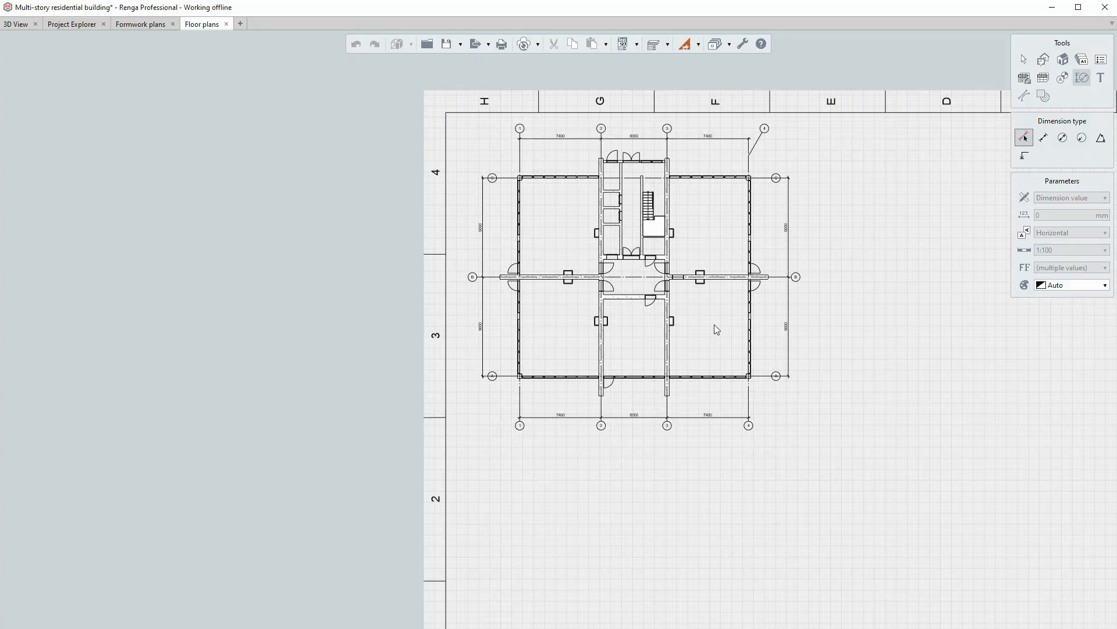
- Examine the grid line dimensions placed around the ground level plan and finish the dimension command
scroll(714, 328, down, 2)
scroll(506, 279, up, 8)
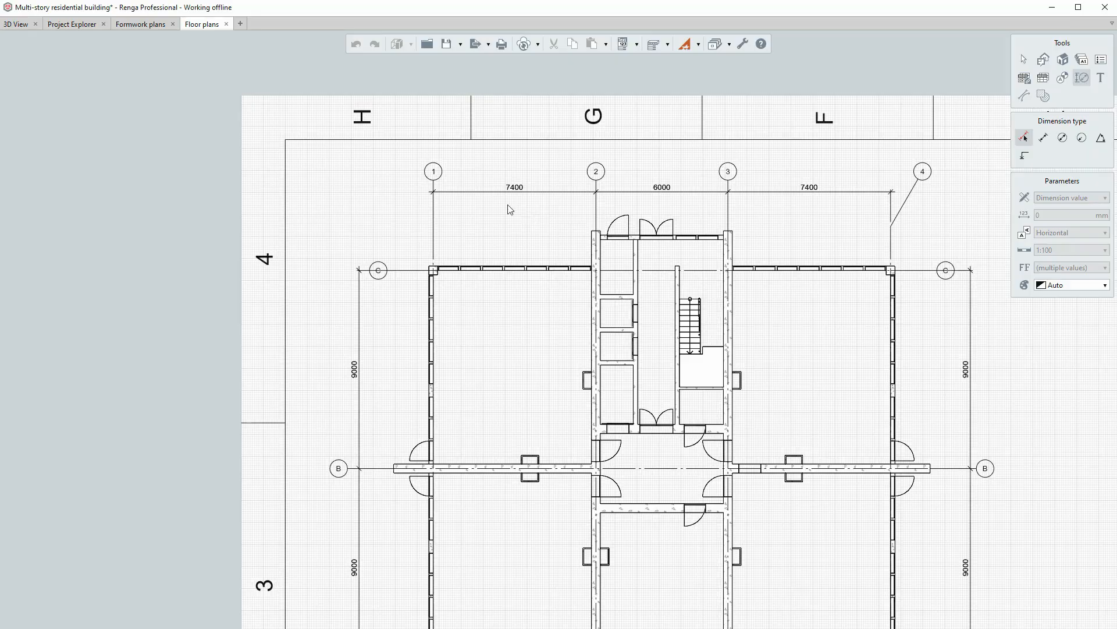
scroll(429, 291, down, 2)
middle_drag(425, 291, 417, 180)
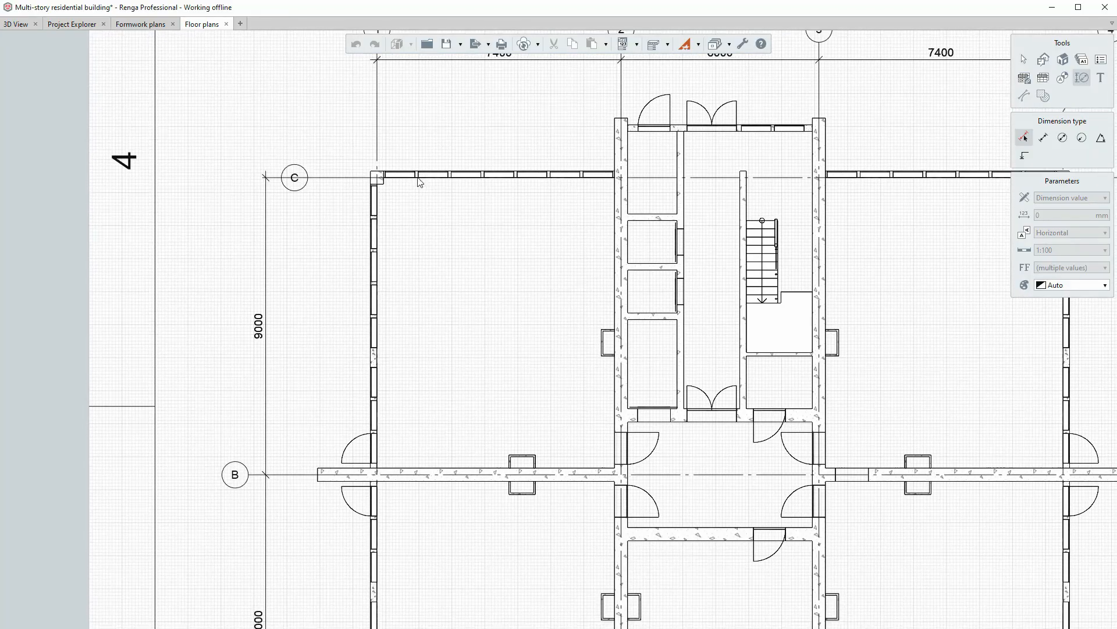
scroll(405, 174, down, 4)
scroll(406, 394, up, 4)
middle_drag(441, 411, 260, 628)
scroll(400, 515, down, 2)
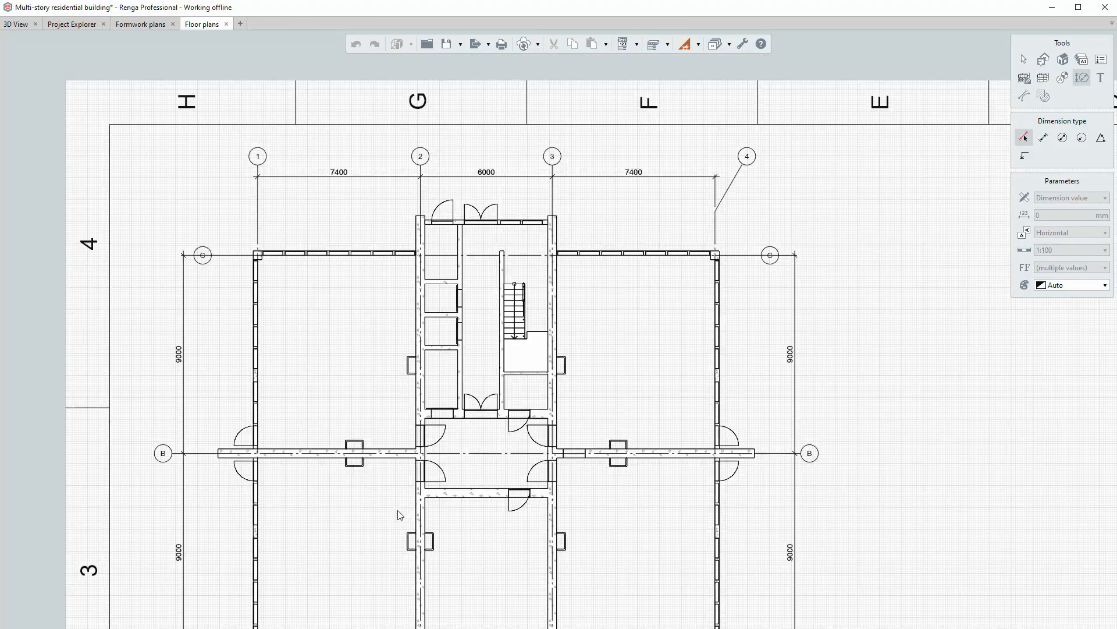
scroll(465, 352, down, 2)
middle_drag(467, 371, 462, 296)
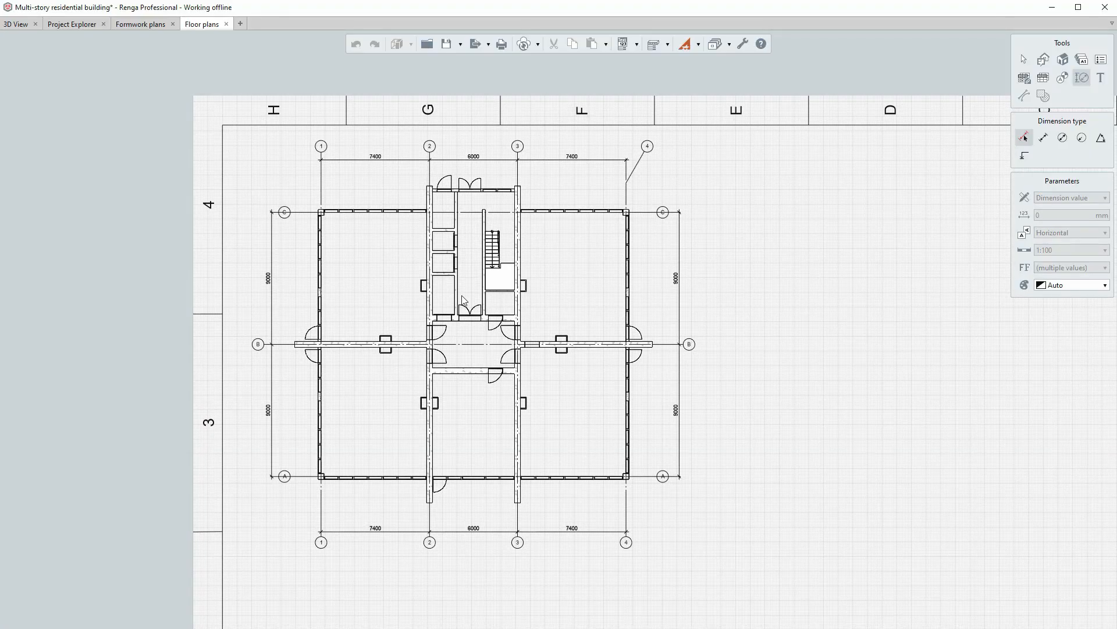
scroll(549, 561, up, 2)
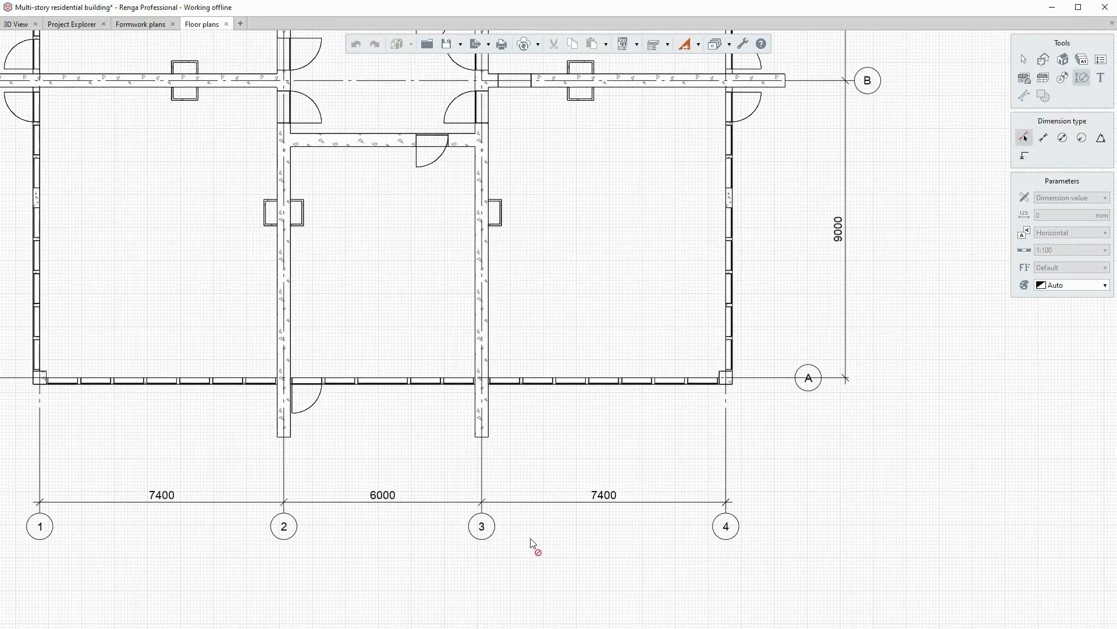
key(Escape)
scroll(528, 515, down, 3)
middle_drag(530, 515, 433, 449)
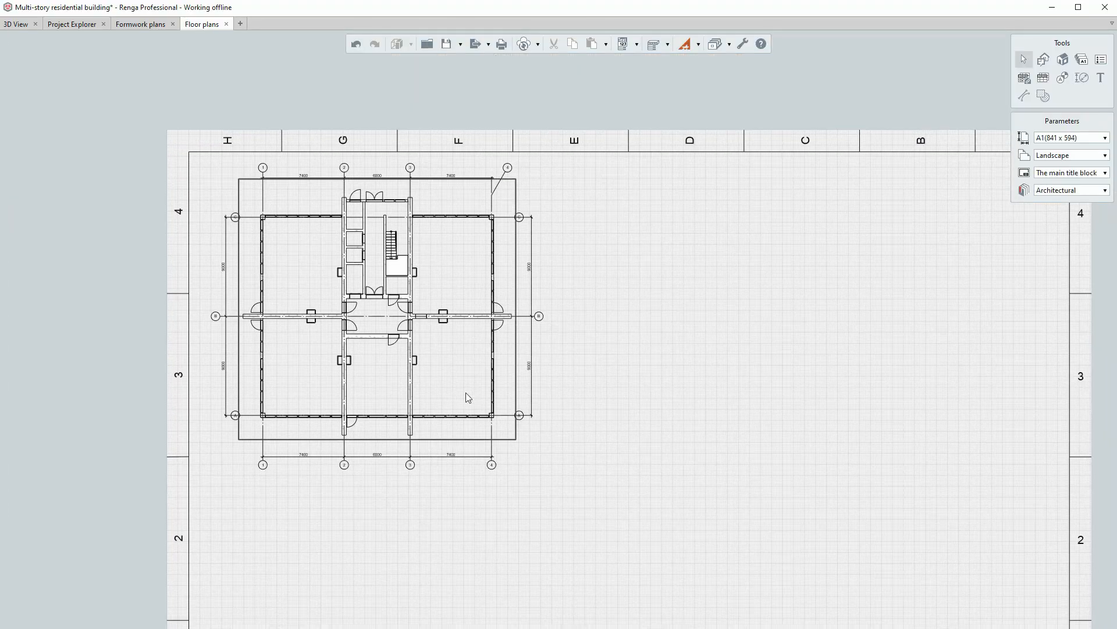
middle_drag(578, 353, 682, 347)
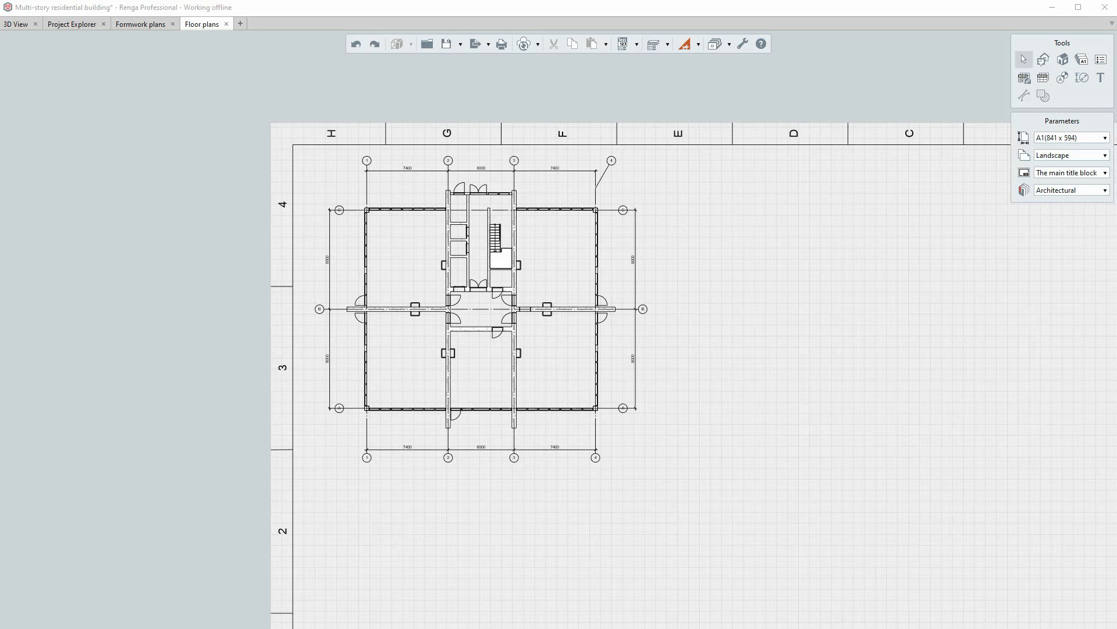
- Start a linear dimension for the upper part of the ground level plan
scroll(499, 253, up, 3)
middle_drag(408, 234, 370, 263)
scroll(288, 248, up, 2)
middle_drag(288, 250, 326, 263)
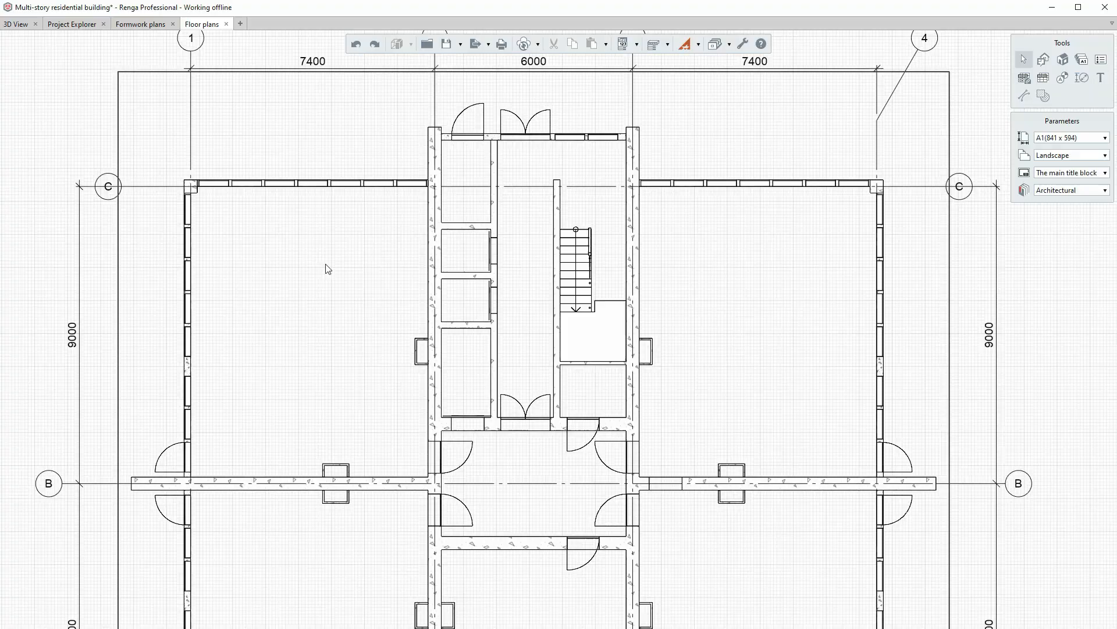
click(1082, 78)
click(1045, 138)
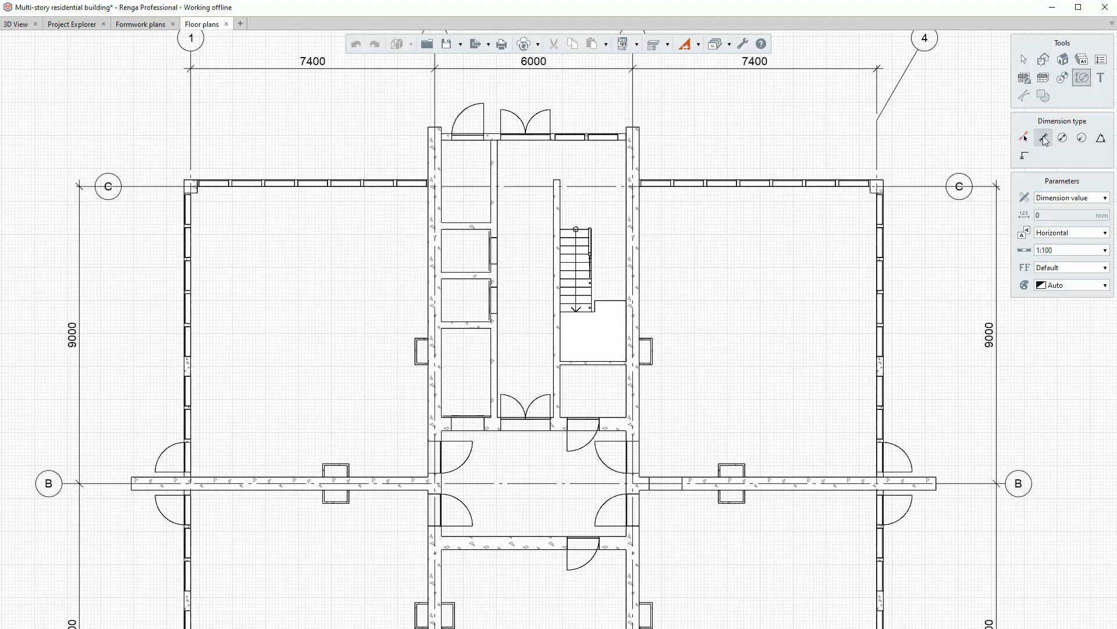
click(1045, 138)
- Try Text as the linear dimension's content, and restore the Dimension value option
click(1054, 199)
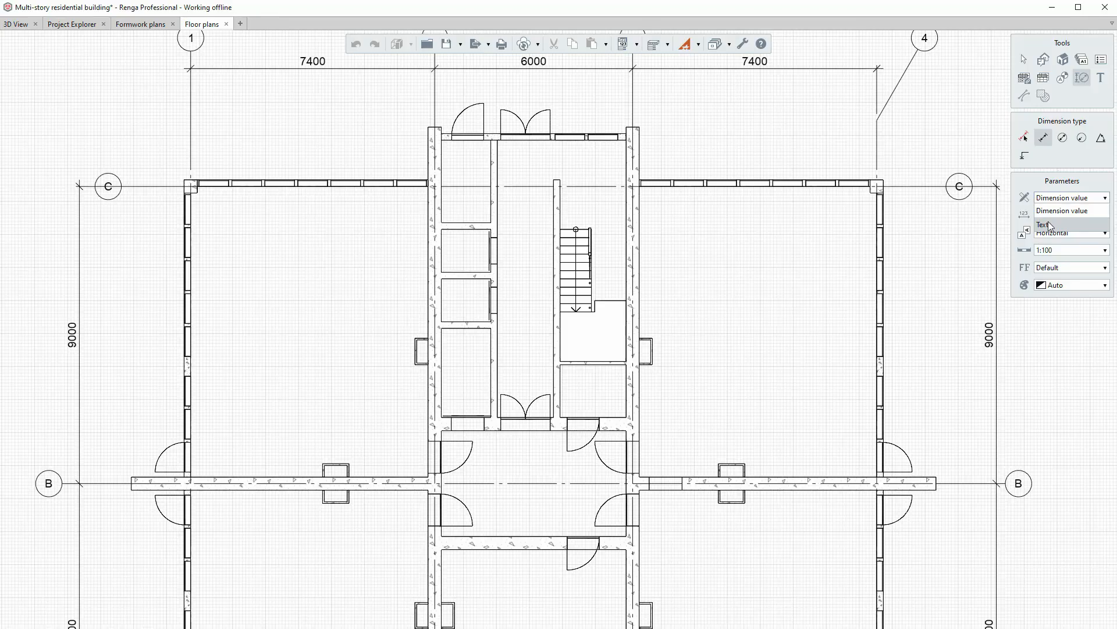
click(1055, 211)
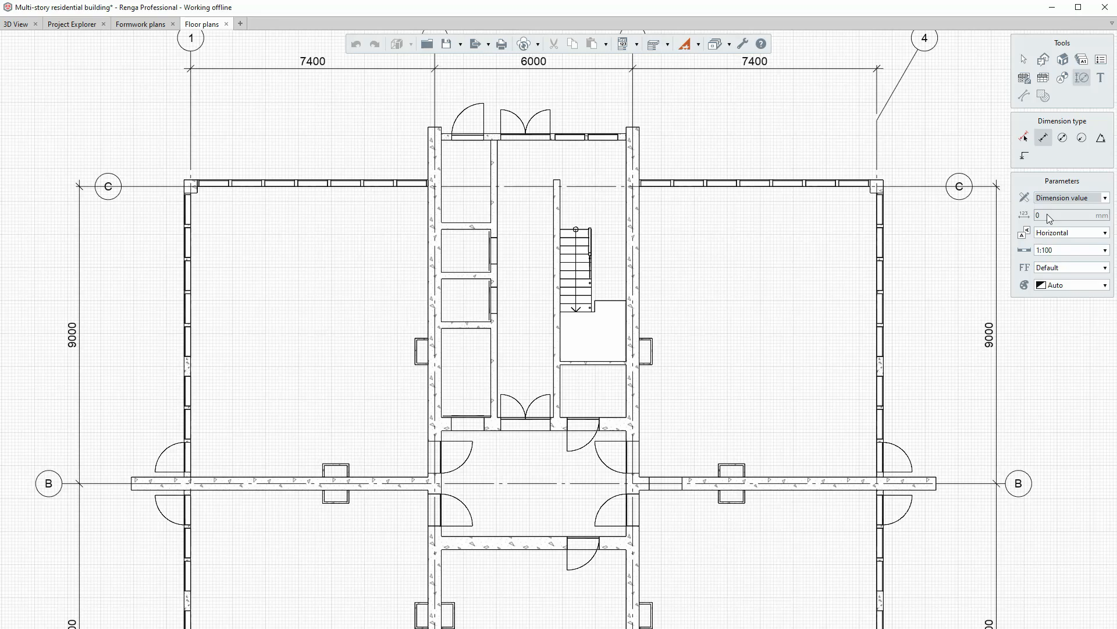
click(1054, 198)
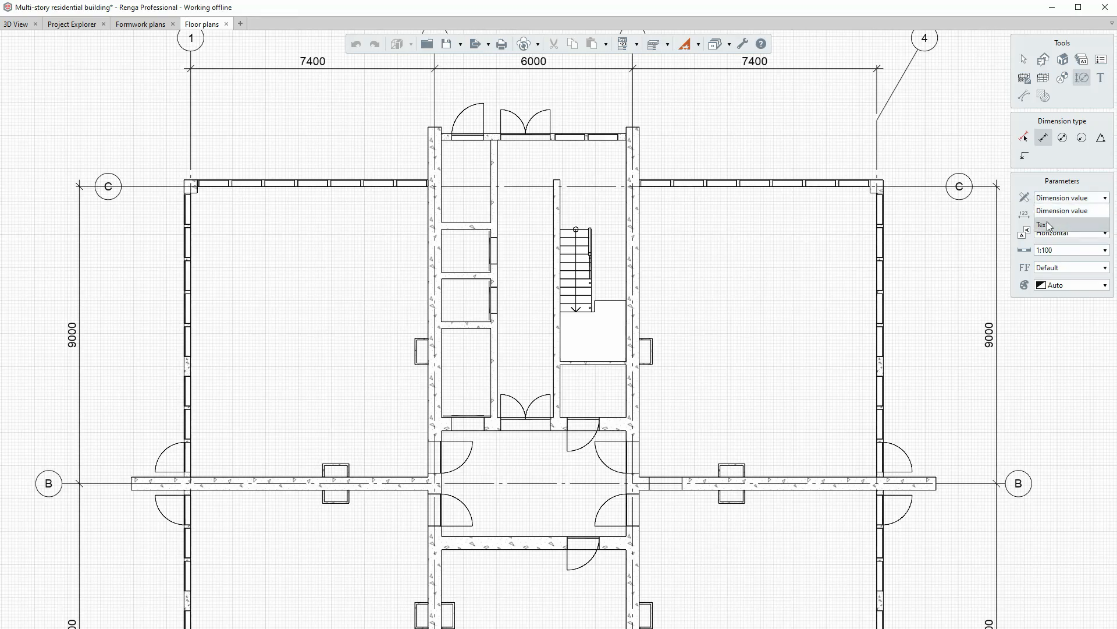
click(1048, 225)
click(1056, 198)
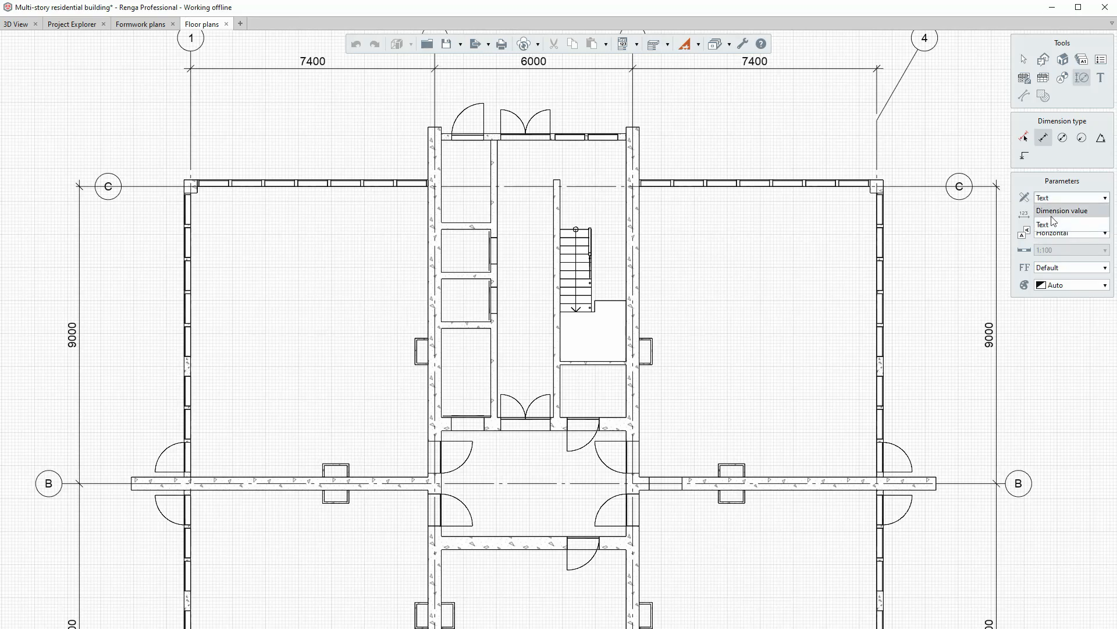
click(1018, 205)
click(1039, 214)
click(1054, 199)
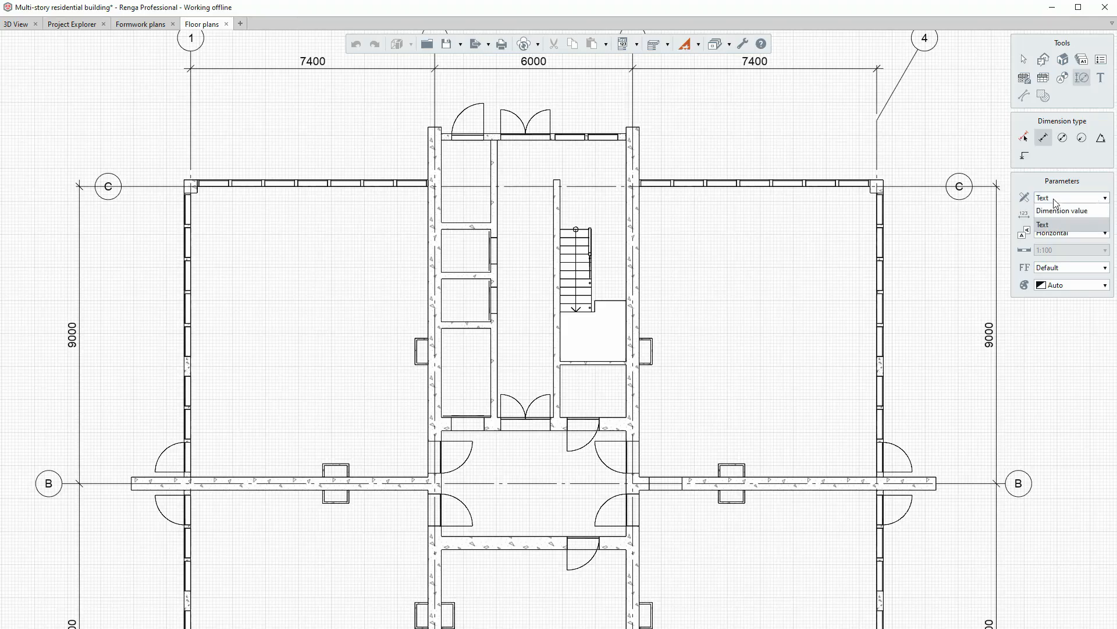
click(1055, 211)
- Review the available dimension scales and the custom ratio dialog, keeping the scale at 1:100
click(1052, 249)
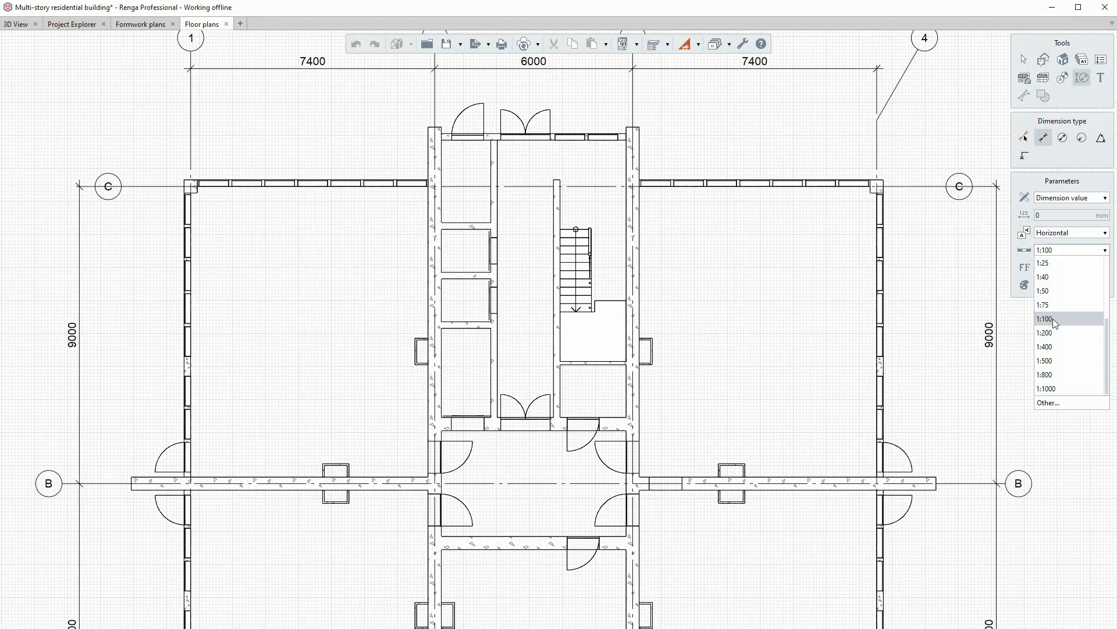
click(1046, 403)
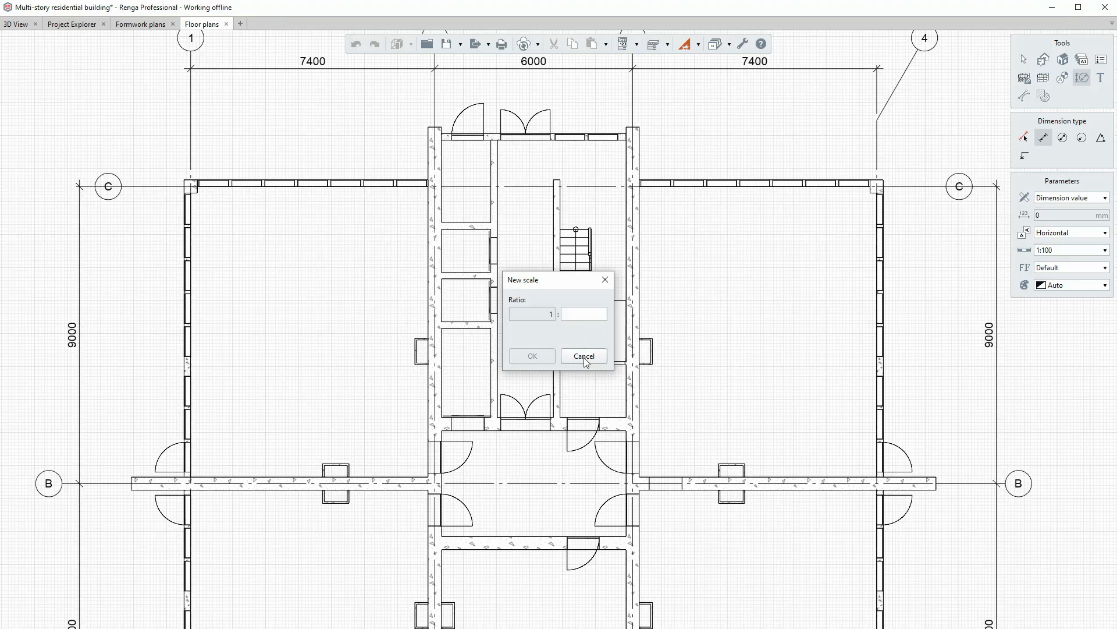
click(605, 280)
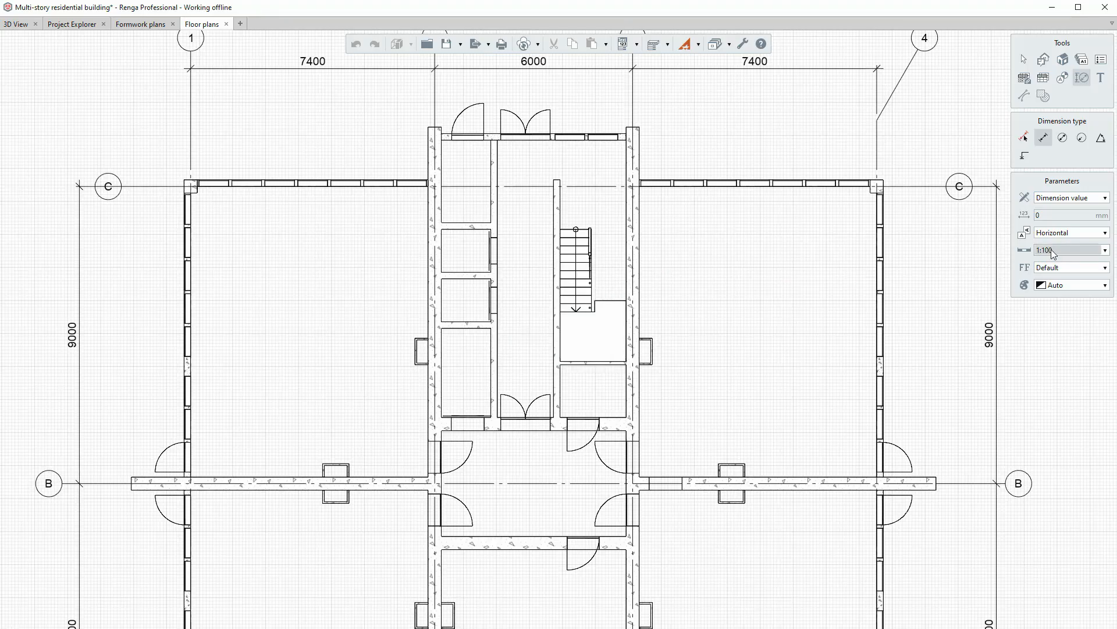
- Review the linear dimension's text orientation, font and colour options, keeping Horizontal, Default and Auto
click(1051, 234)
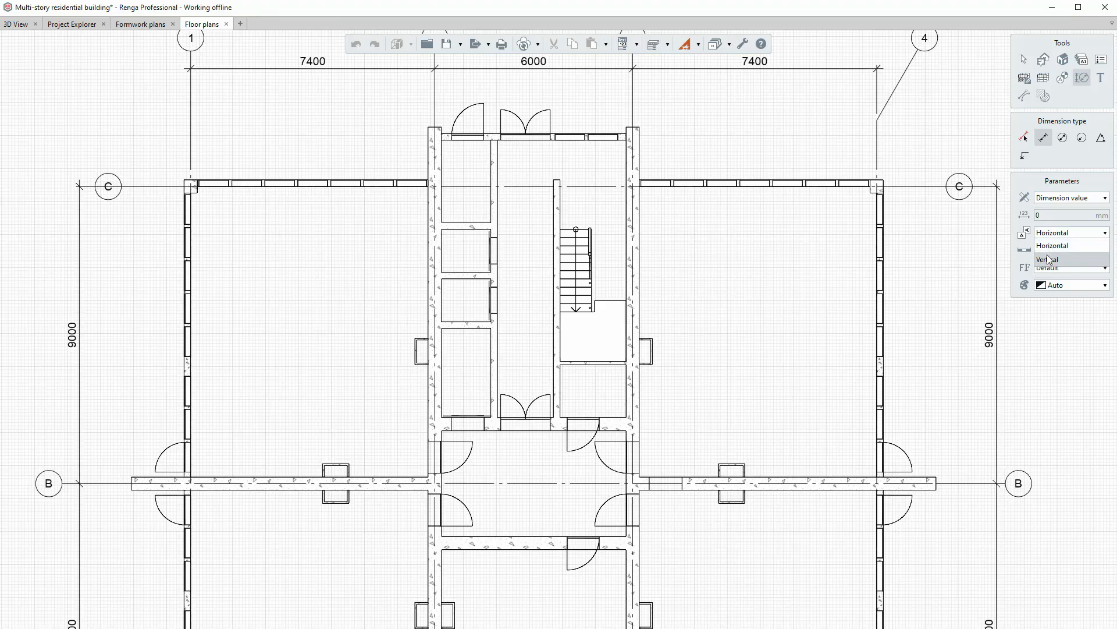
click(1051, 245)
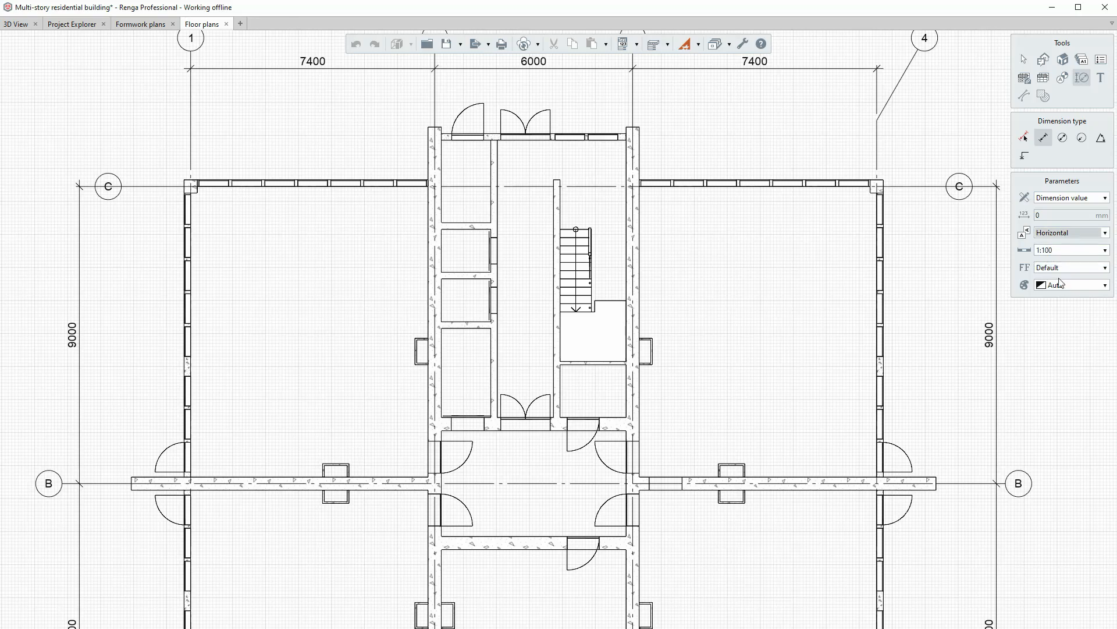
click(1059, 274)
click(1056, 269)
click(1060, 284)
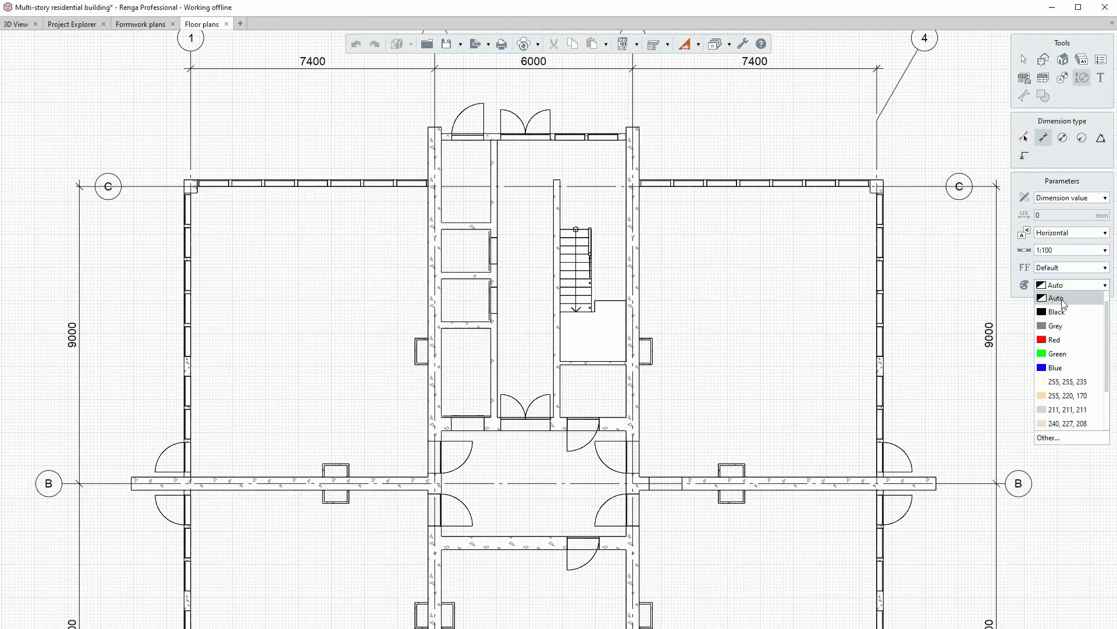
click(1057, 298)
- Dimension the ground level plan horizontally across the left exterior wall, the left wing and the core's left wall
scroll(670, 326, down, 3)
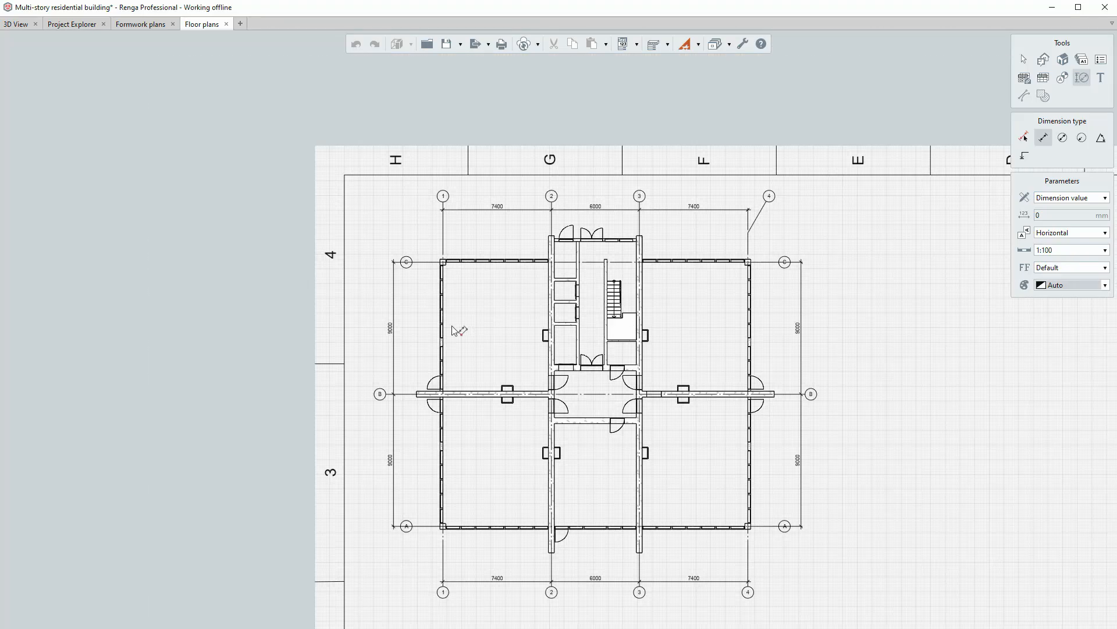
scroll(448, 306, up, 5)
scroll(470, 306, up, 4)
click(544, 317)
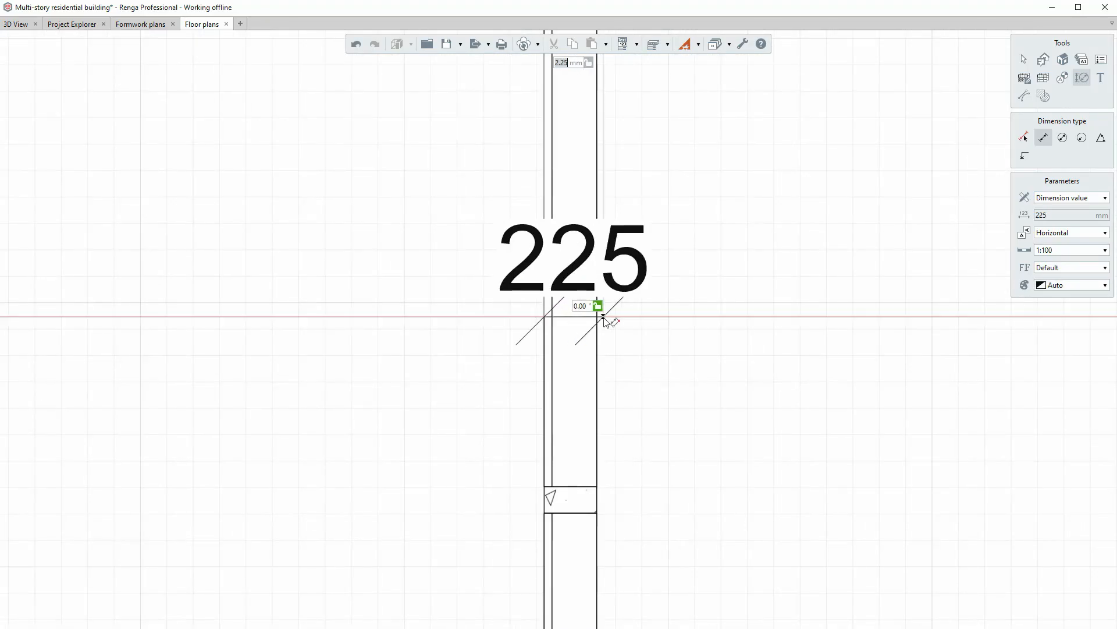
click(597, 316)
click(588, 315)
scroll(587, 319, down, 4)
scroll(582, 274, up, 6)
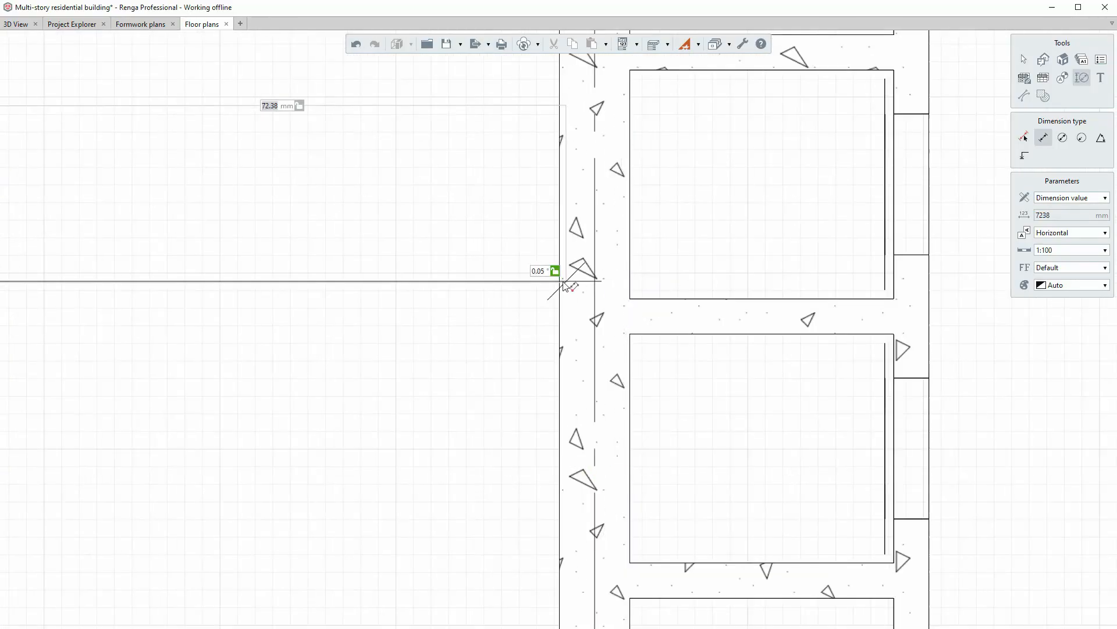
click(630, 281)
- Continue the horizontal dimension chain across the elevator shaft, the corridor and the wall beside the stairs
scroll(629, 282, down, 3)
scroll(790, 269, up, 6)
click(785, 300)
click(858, 314)
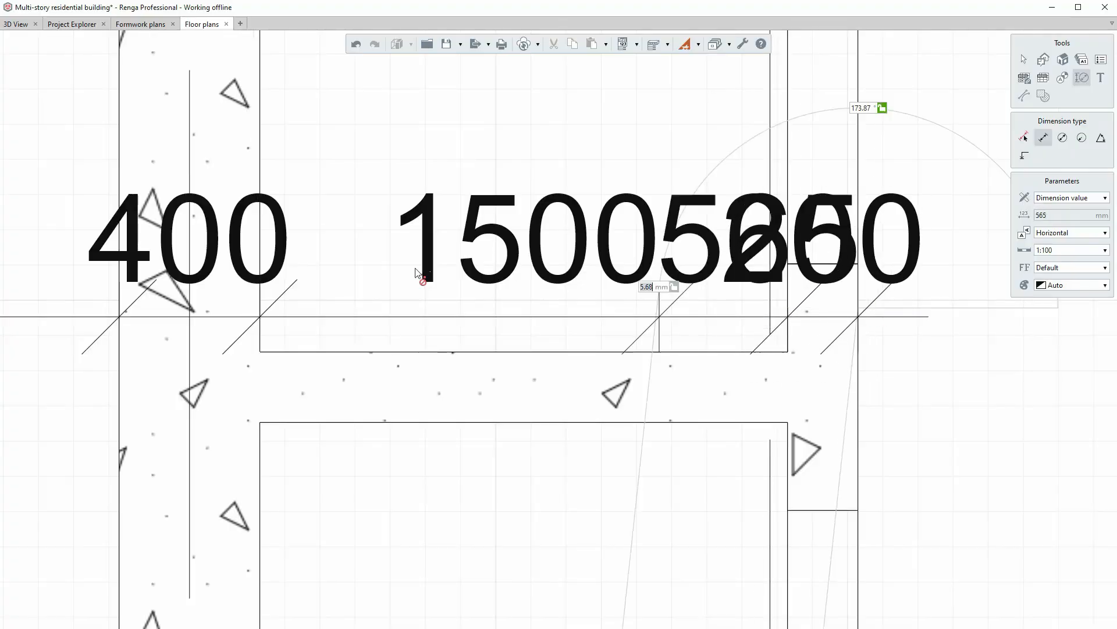
scroll(245, 307, down, 8)
scroll(419, 309, up, 6)
click(400, 312)
click(434, 312)
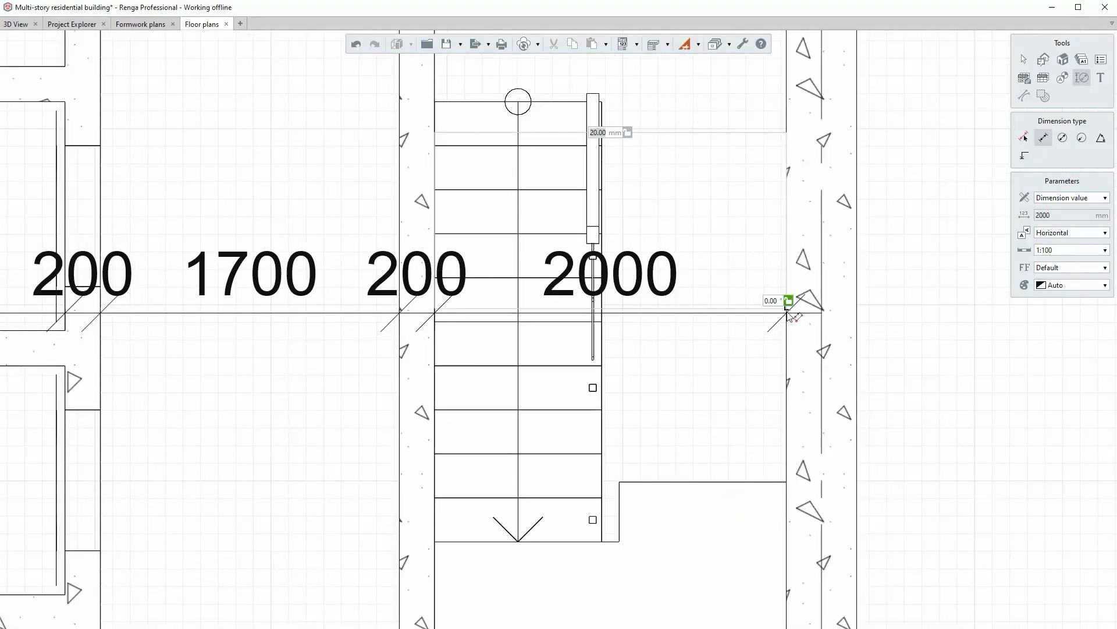
- Extend the dimension chain across the ground level stairwell and the core's right wall
scroll(786, 312, up, 5)
click(785, 312)
scroll(731, 312, down, 4)
click(818, 312)
scroll(823, 312, down, 1)
key(Escape)
- Dimension the ground level's right wing and right exterior wall in line with the chain, and finish the command
scroll(750, 312, down, 5)
scroll(778, 331, up, 3)
click(718, 306)
scroll(815, 312, down, 3)
scroll(660, 307, up, 2)
click(694, 320)
scroll(705, 322, up, 6)
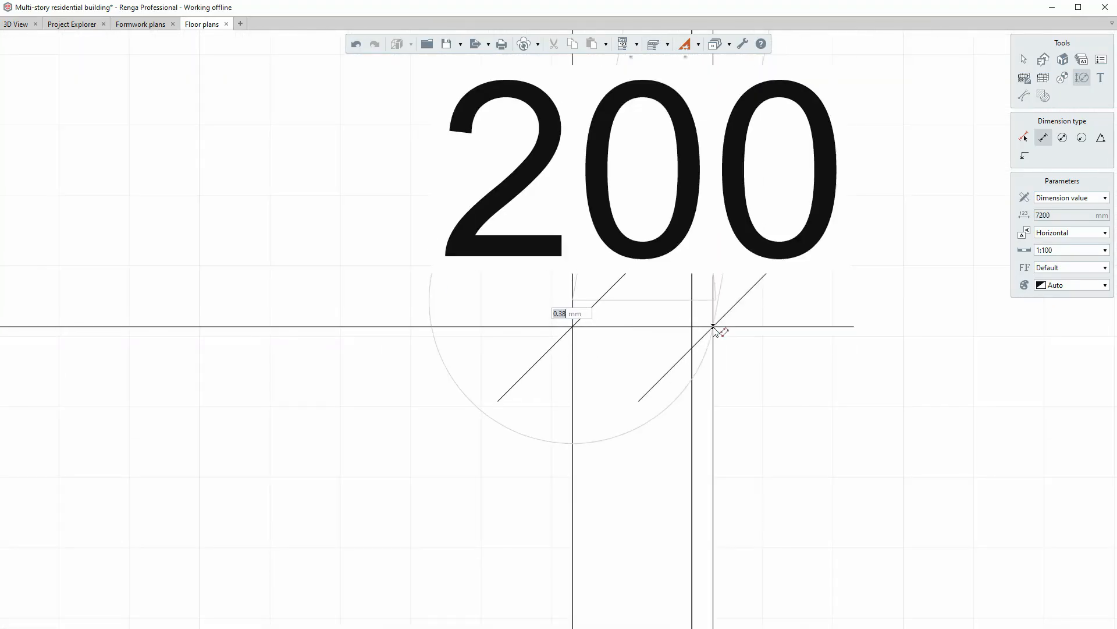
scroll(727, 322, down, 3)
click(735, 317)
key(Escape)
- Place a 1st floor plan view on the sheet directly below the ground level plan
scroll(753, 326, down, 10)
scroll(715, 337, up, 3)
click(1044, 60)
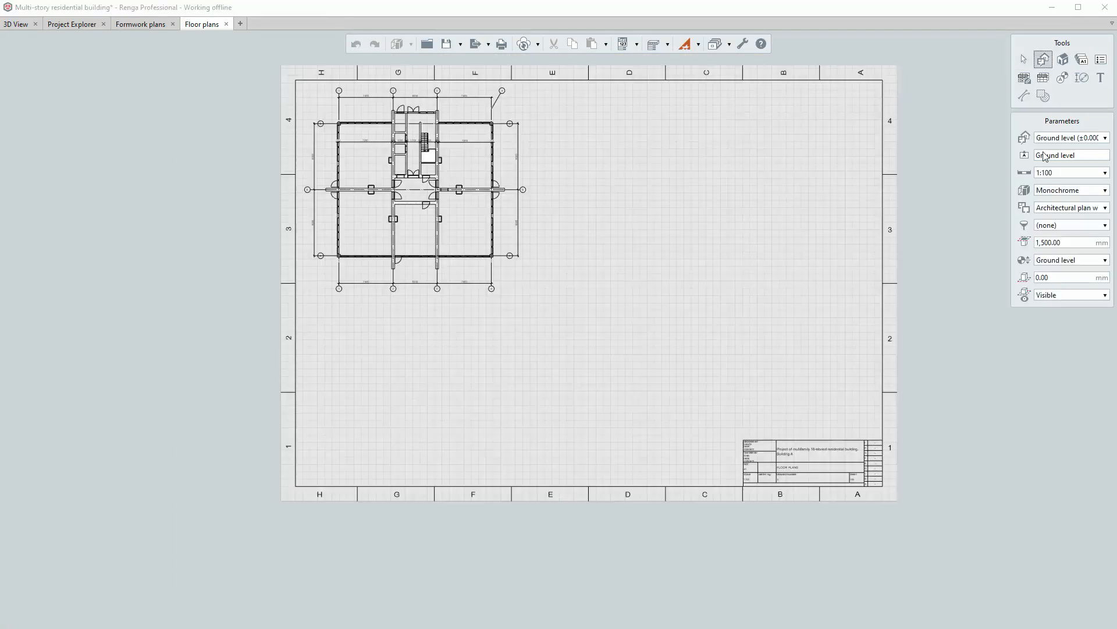
click(1052, 138)
click(1050, 220)
scroll(638, 302, down, 2)
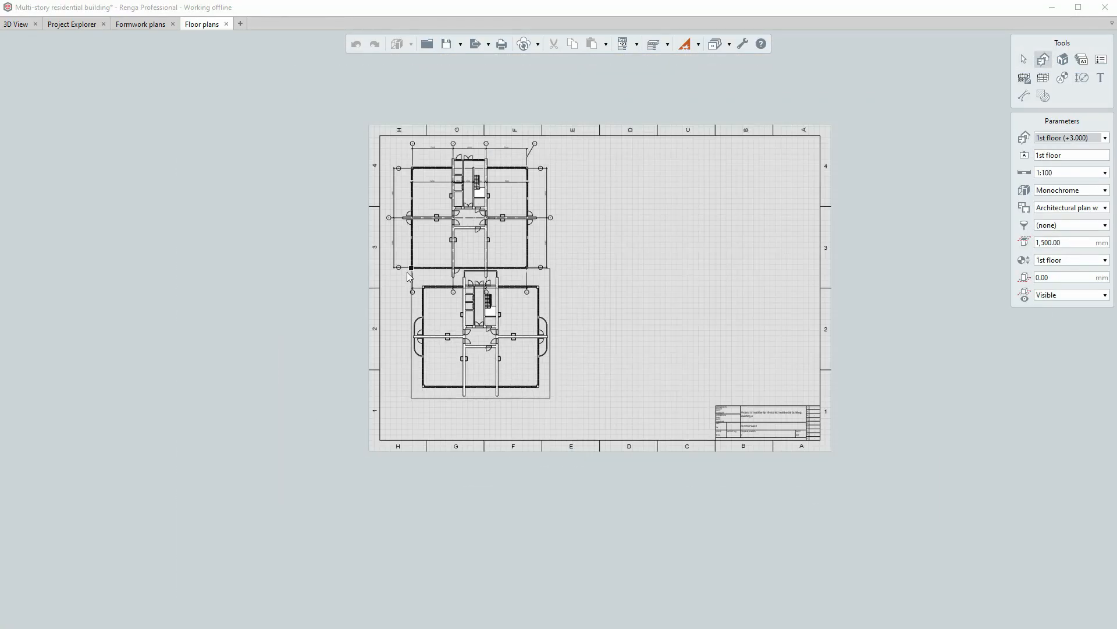
click(400, 304)
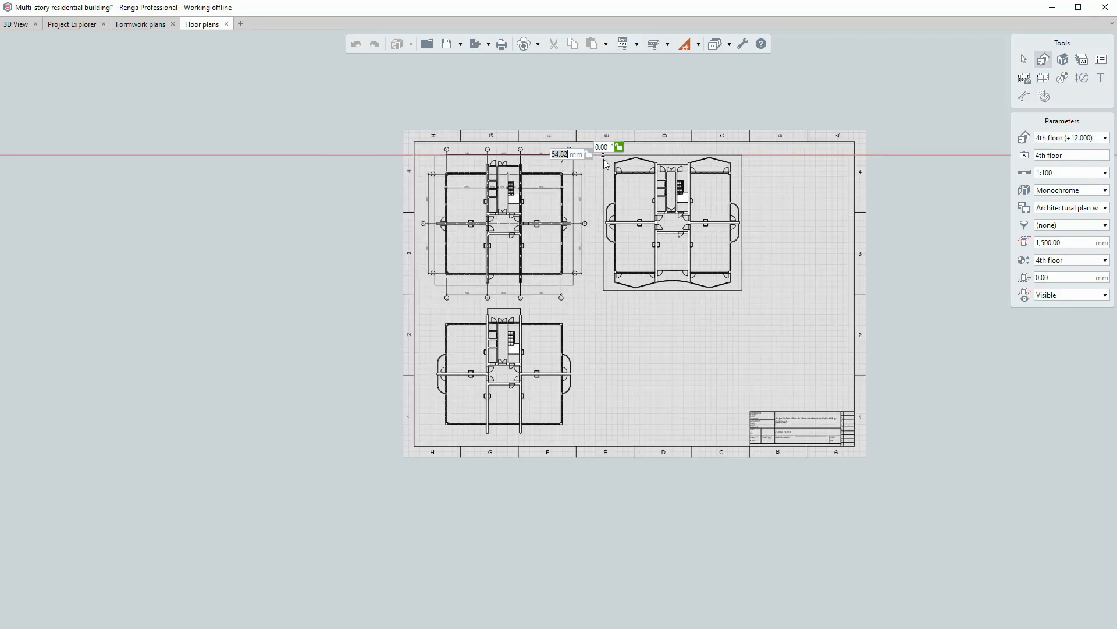
- Place the 4th floor plan view beside the ground level plan and the 16th floor view below it
click(677, 233)
click(1071, 138)
click(1060, 163)
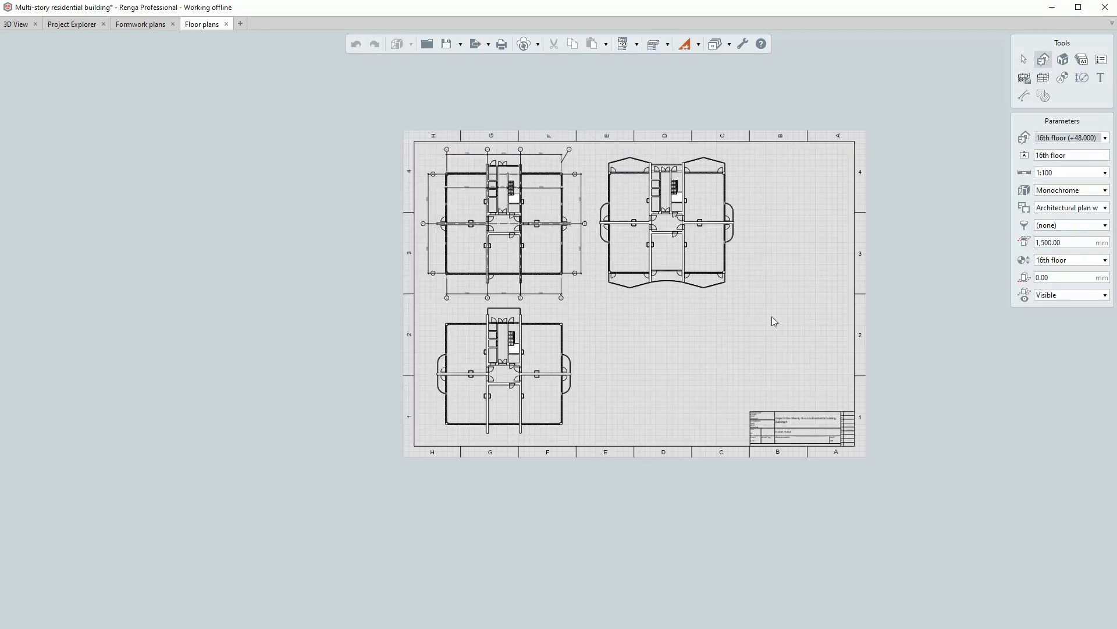
click(603, 308)
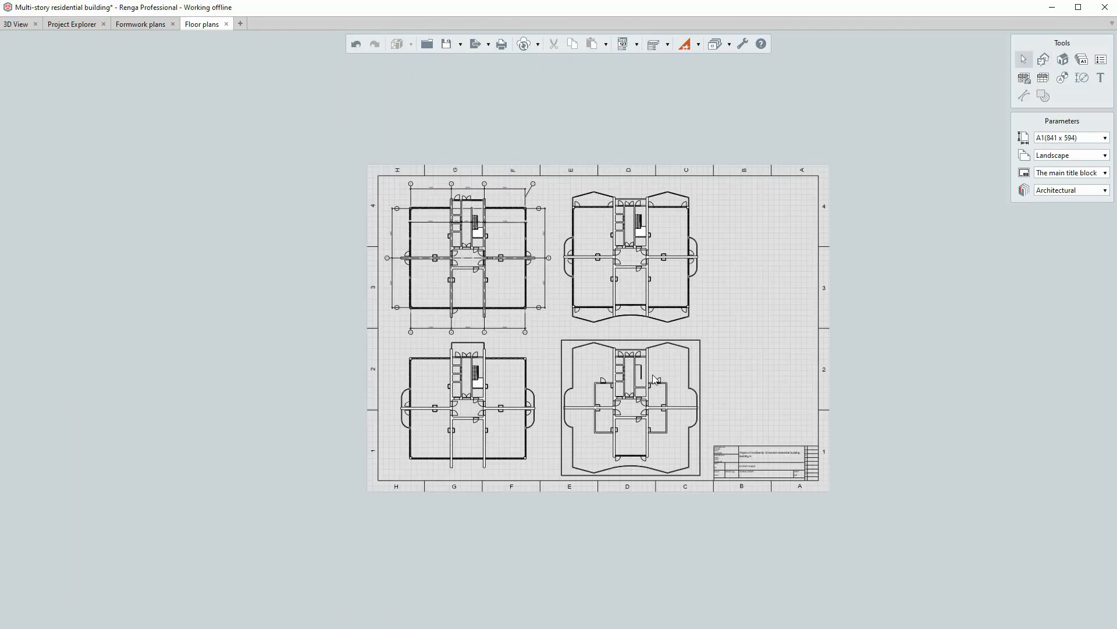
- Add grid line designations by object to the 1st, 4th and 16th floor plans
click(1063, 78)
click(1024, 179)
click(672, 217)
click(629, 349)
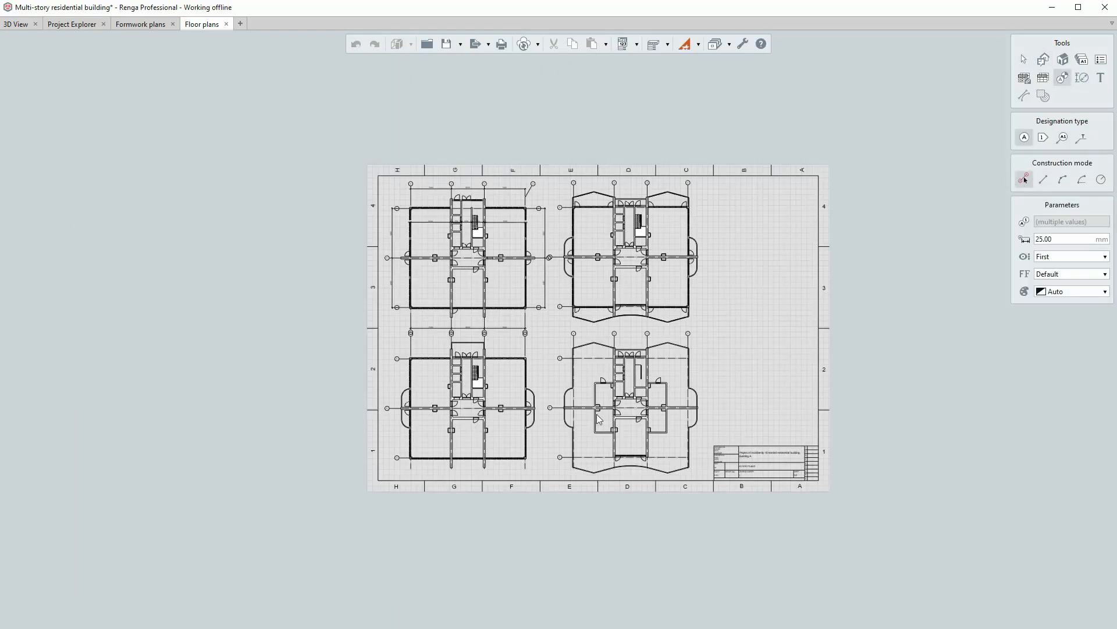
key(Escape)
- Set the marker position of the 4th floor plan's lettered grid line designations to Second
scroll(559, 236, up, 7)
scroll(535, 326, down, 2)
click(526, 323)
ctrl+click(554, 192)
click(1071, 250)
click(1056, 290)
- Set the marker position of the ground level plan's grid line designations 1 to 4 to First
scroll(407, 291, down, 2)
middle_drag(208, 576, 471, 385)
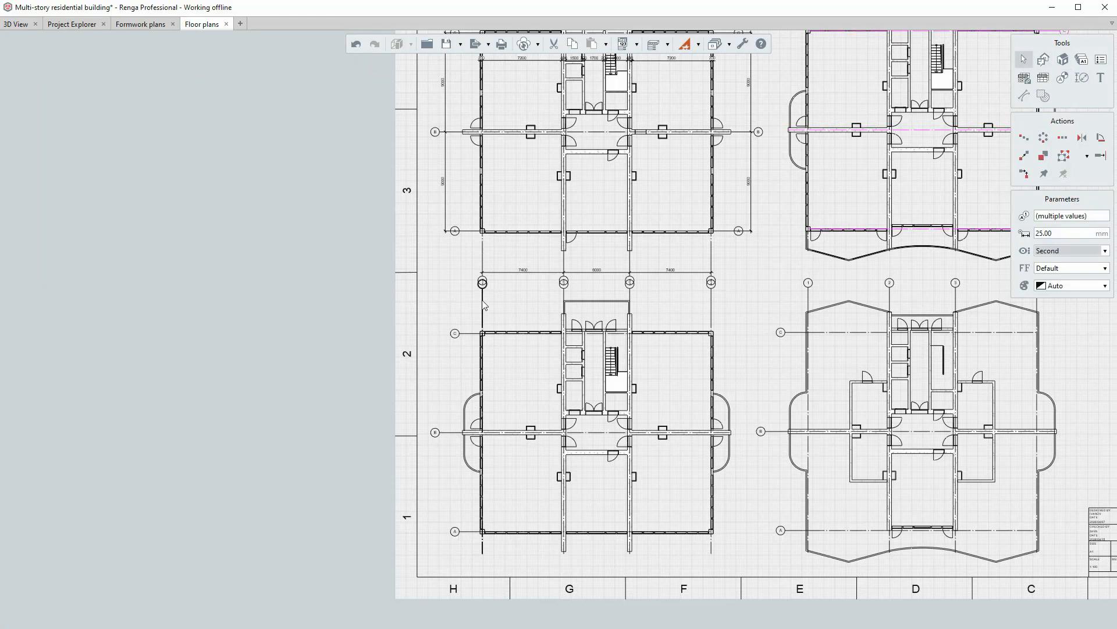
scroll(452, 573, down, 3)
click(471, 187)
ctrl+click(526, 192)
ctrl+click(570, 192)
ctrl+click(626, 193)
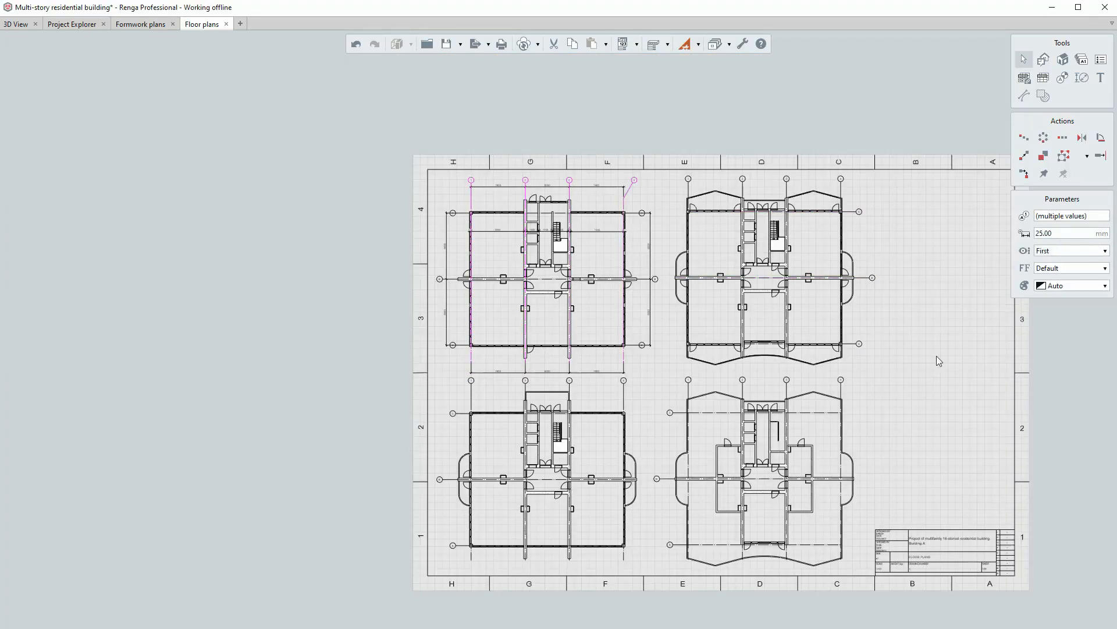
click(937, 356)
- Dimension the new plans' grid lines and place a vertical wall-to-wall linear dimension in the 1st floor's left wing
scroll(834, 505, up, 1)
click(1081, 77)
scroll(942, 163, down, 1)
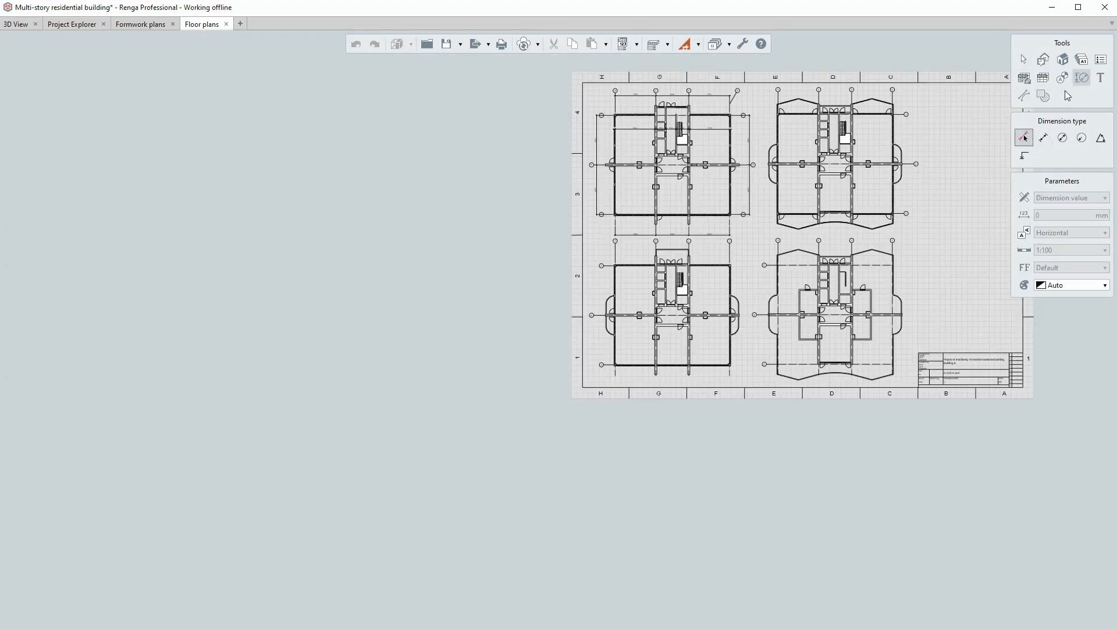
click(1044, 138)
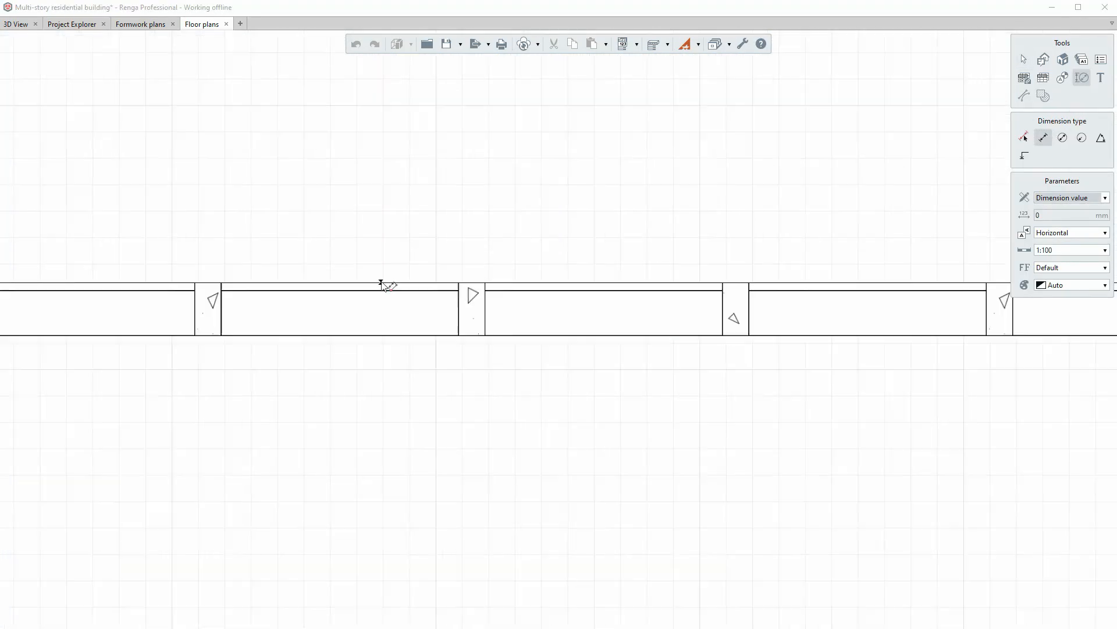
click(379, 281)
scroll(379, 282, down, 5)
click(466, 410)
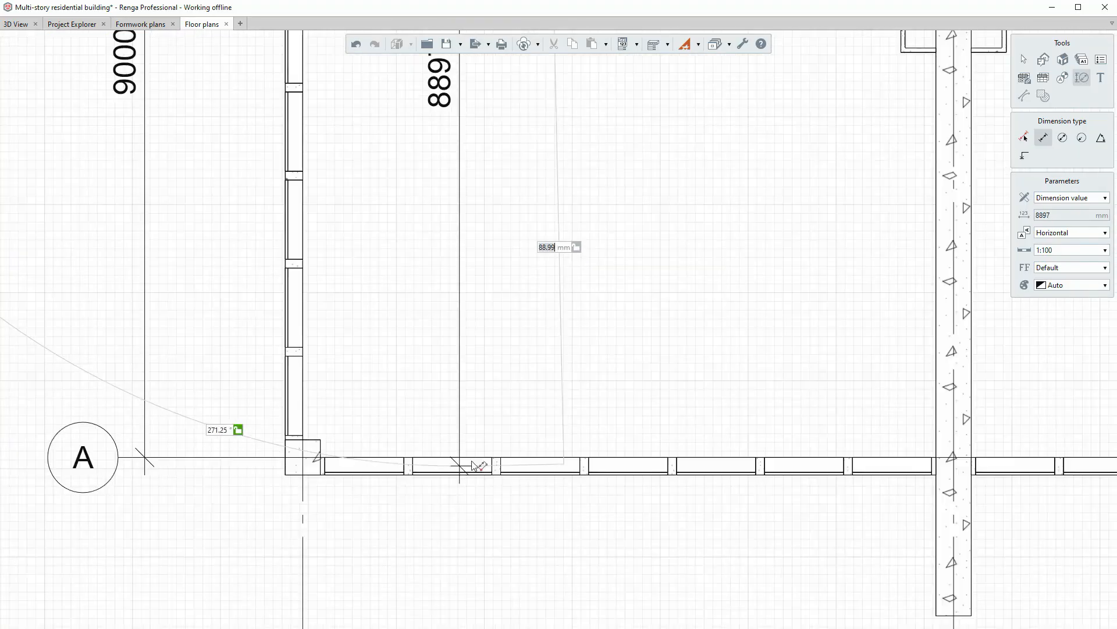
- Add a horizontal linear dimension chain across the walls and rooms in the lower part of the 4th floor plan
scroll(481, 472, down, 10)
scroll(564, 368, up, 8)
scroll(564, 368, down, 2)
scroll(563, 368, up, 2)
click(649, 349)
click(665, 350)
scroll(734, 348, up, 4)
click(728, 352)
click(755, 352)
scroll(754, 352, down, 2)
click(904, 352)
middle_drag(904, 352, 654, 374)
scroll(908, 370, up, 5)
click(904, 366)
click(912, 366)
key(Escape)
- Add a horizontal linear dimension chain across the walls and core rooms in the upper part of the 16th floor plan
scroll(650, 523, down, 10)
scroll(524, 437, up, 3)
scroll(523, 436, up, 7)
click(445, 394)
click(456, 394)
click(903, 394)
click(531, 407)
click(564, 407)
click(790, 404)
click(861, 404)
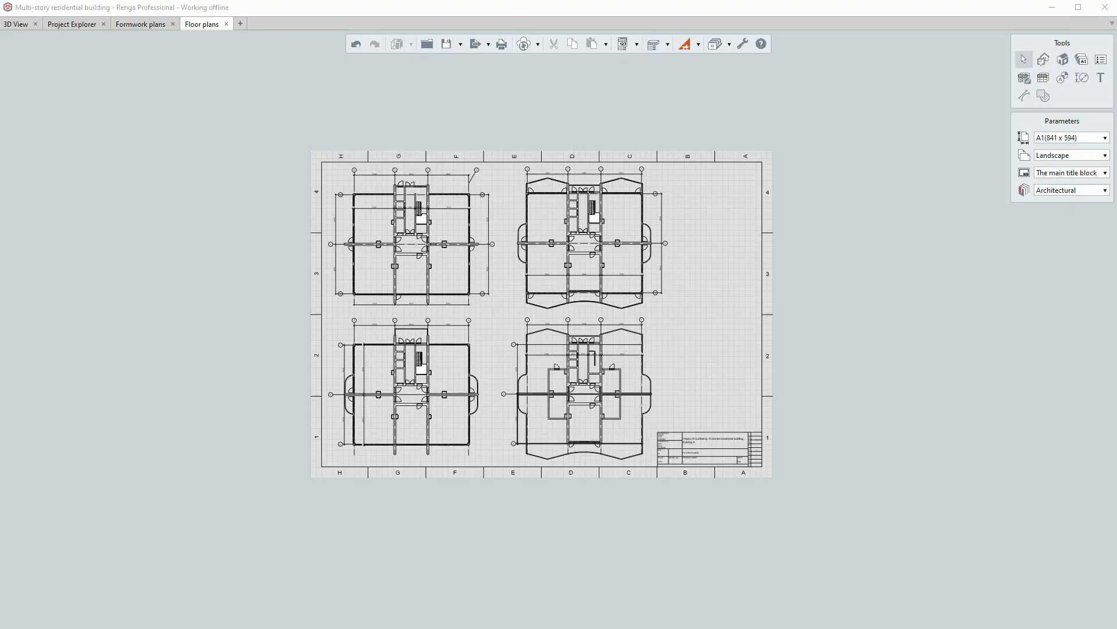
- Place the FLOOR SCHEDULE table in the free area beside the 4th floor plan
scroll(799, 316, up, 3)
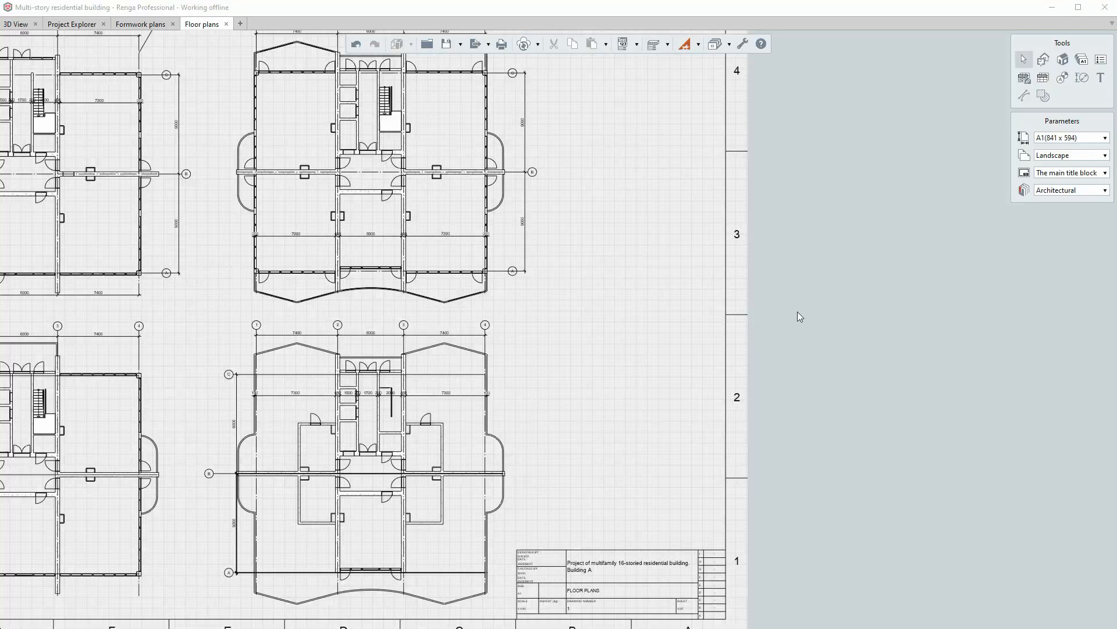
mouse_move(758, 333)
middle_down()
mouse_move(781, 392)
mouse_move(780, 435)
middle_up()
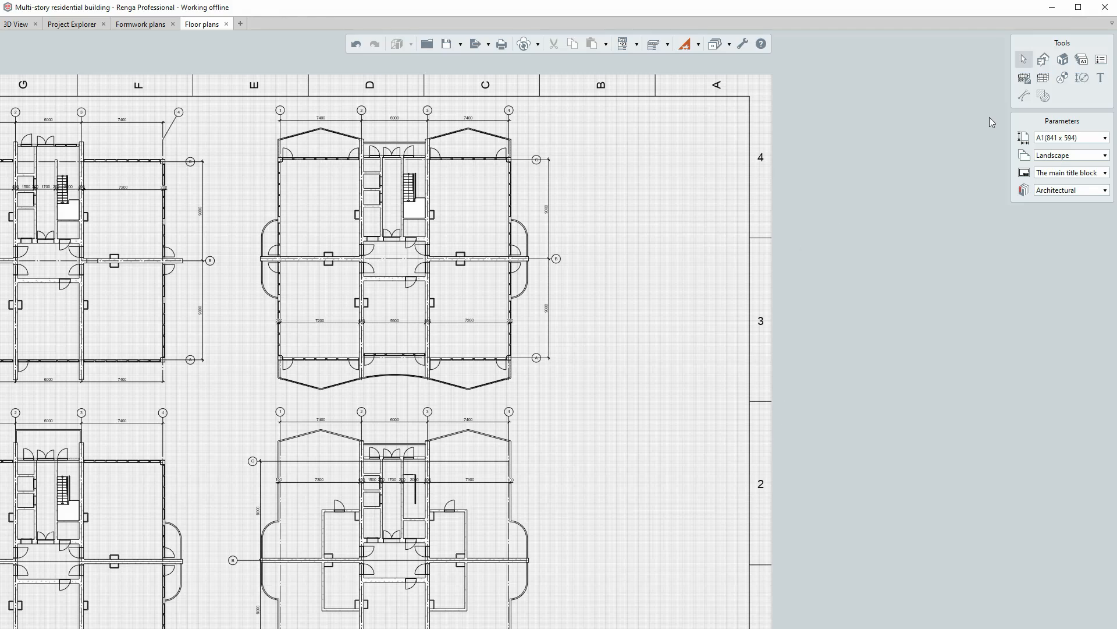
click(1024, 79)
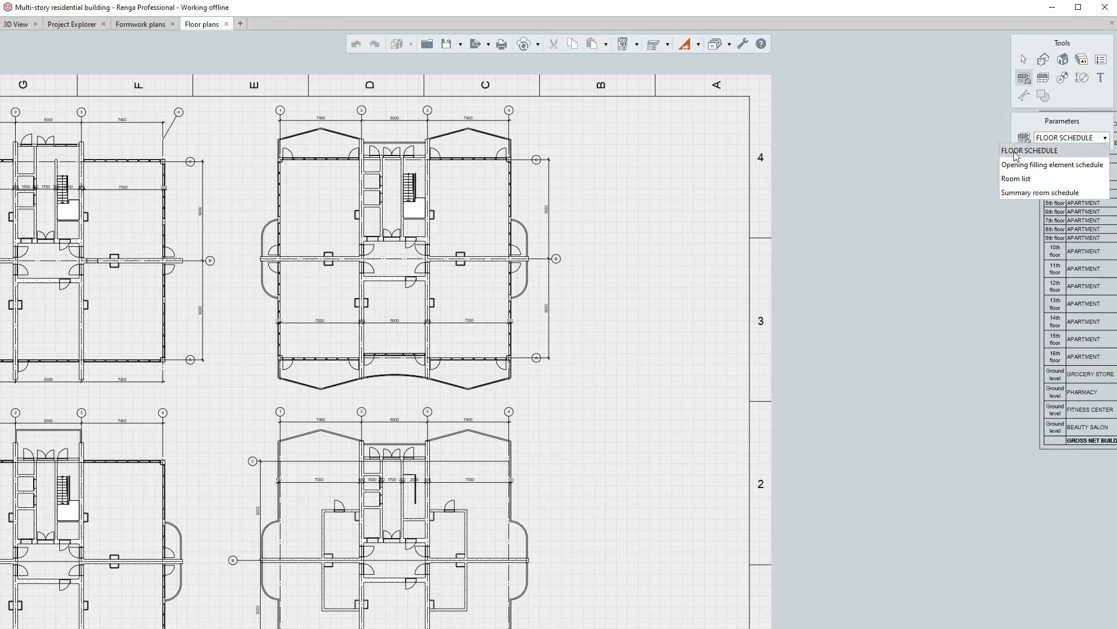
click(1029, 151)
scroll(885, 167, down, 3)
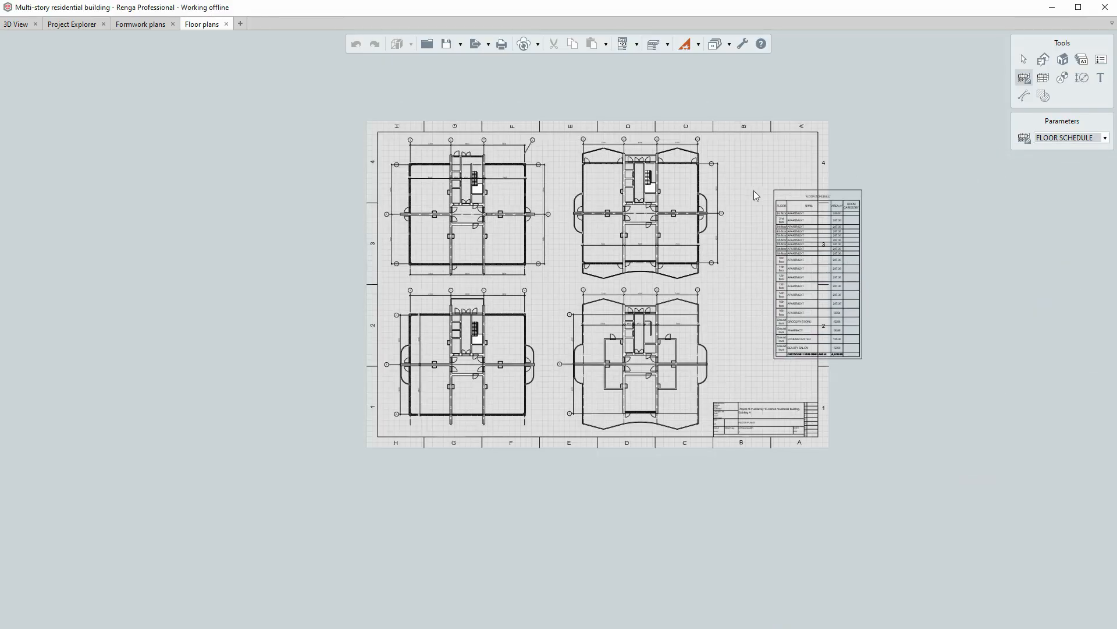
scroll(762, 190, up, 3)
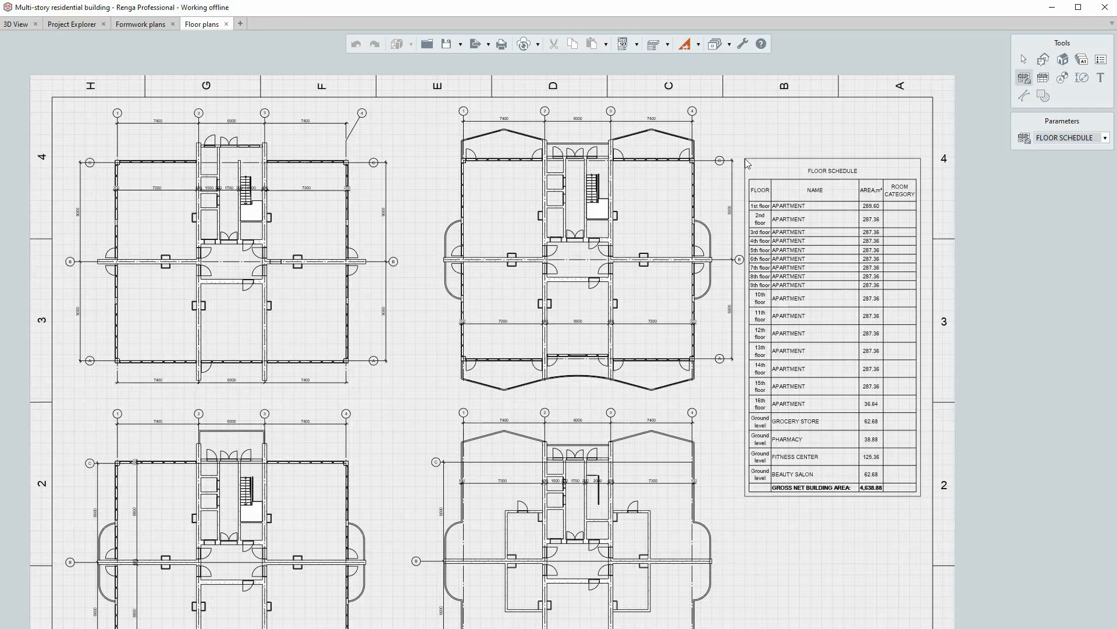
click(746, 138)
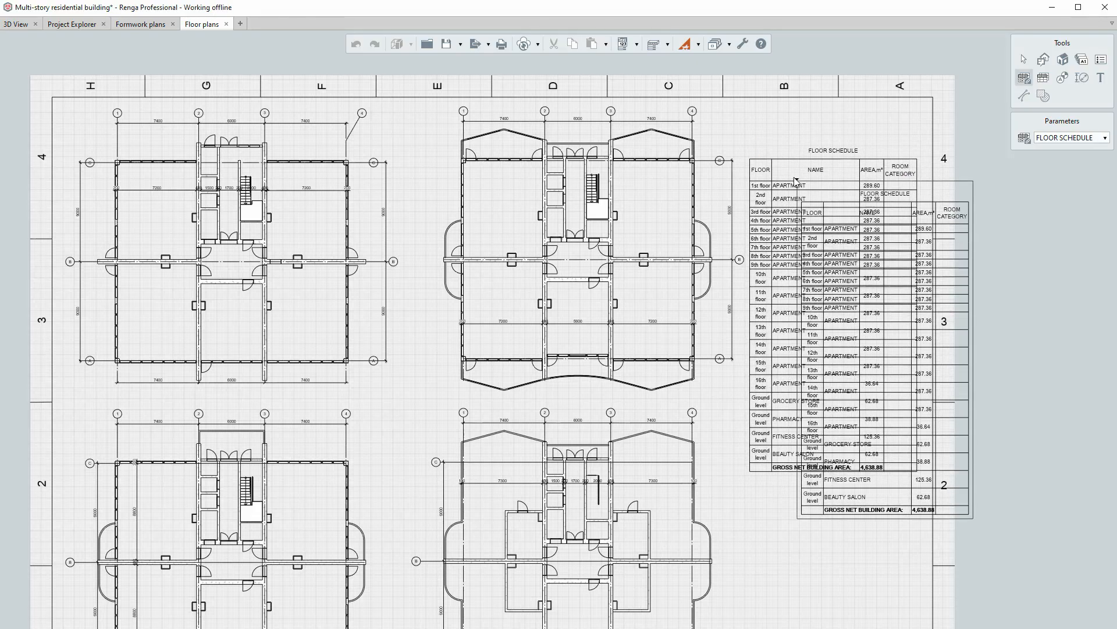
key(Escape)
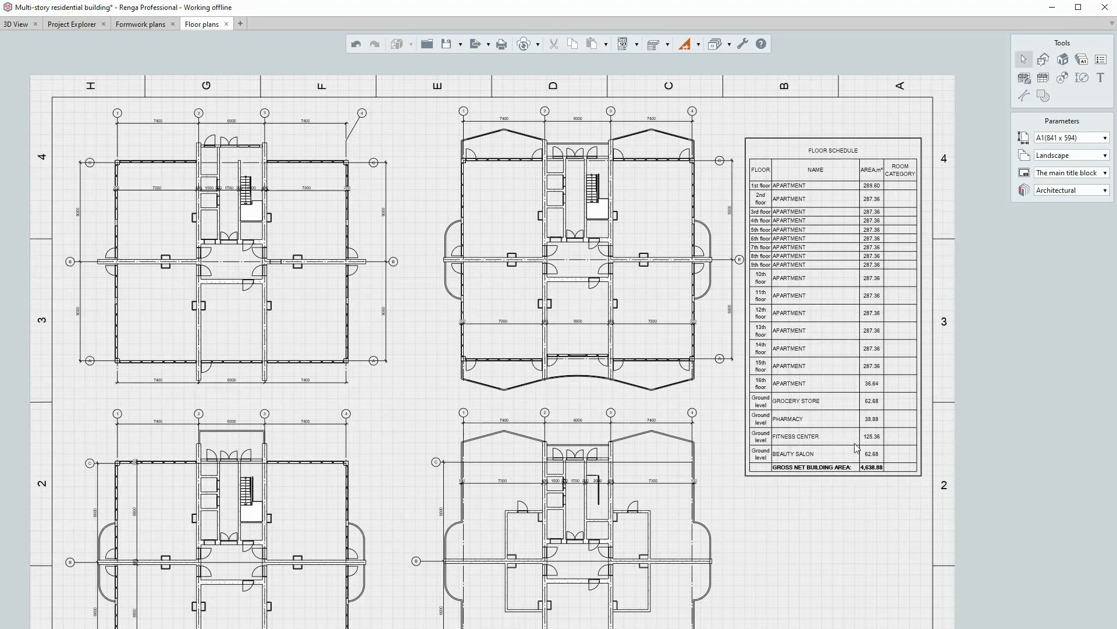
- Open the placed floor schedule, examine its rows and columns, and close it again
click(806, 211)
right_click(806, 210)
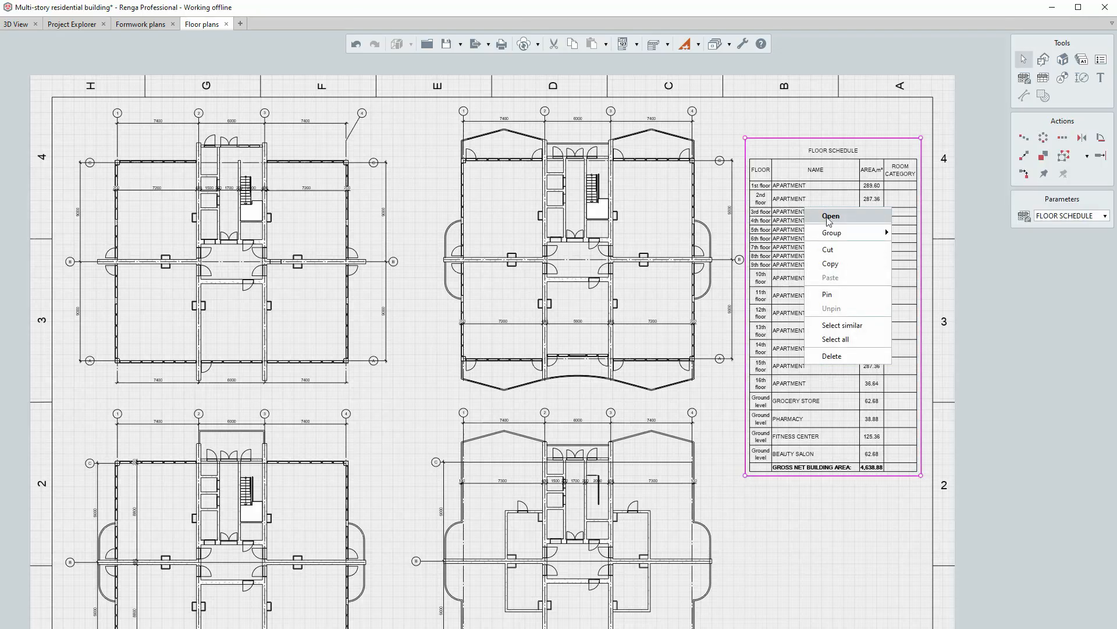
click(829, 218)
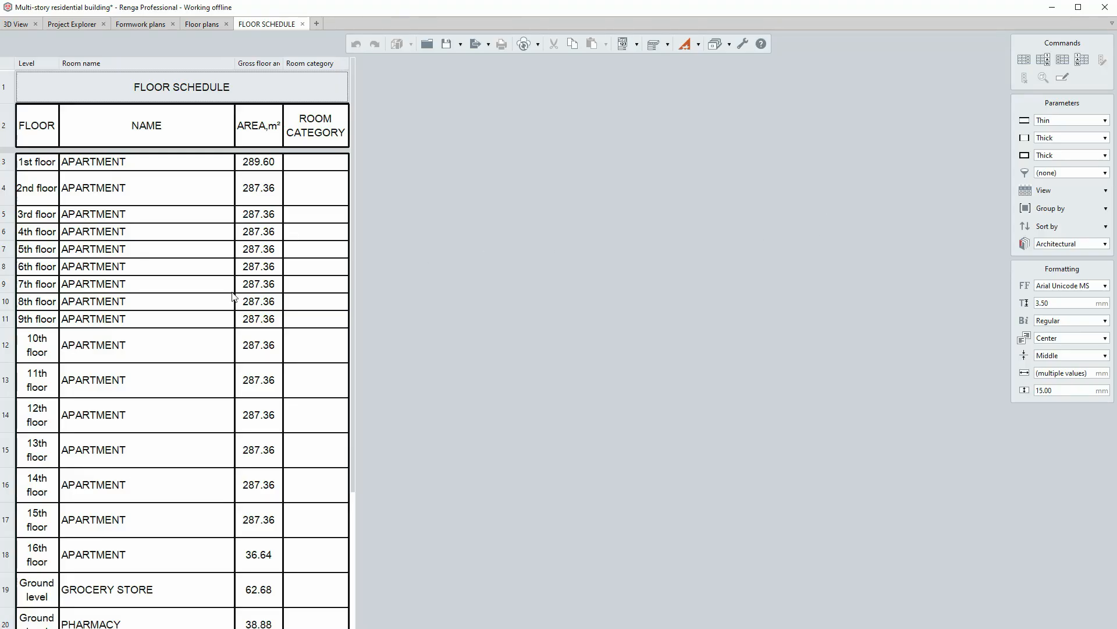
scroll(233, 302, down, 3)
scroll(215, 541, up, 3)
click(303, 24)
scroll(755, 390, down, 4)
middle_drag(712, 399, 684, 365)
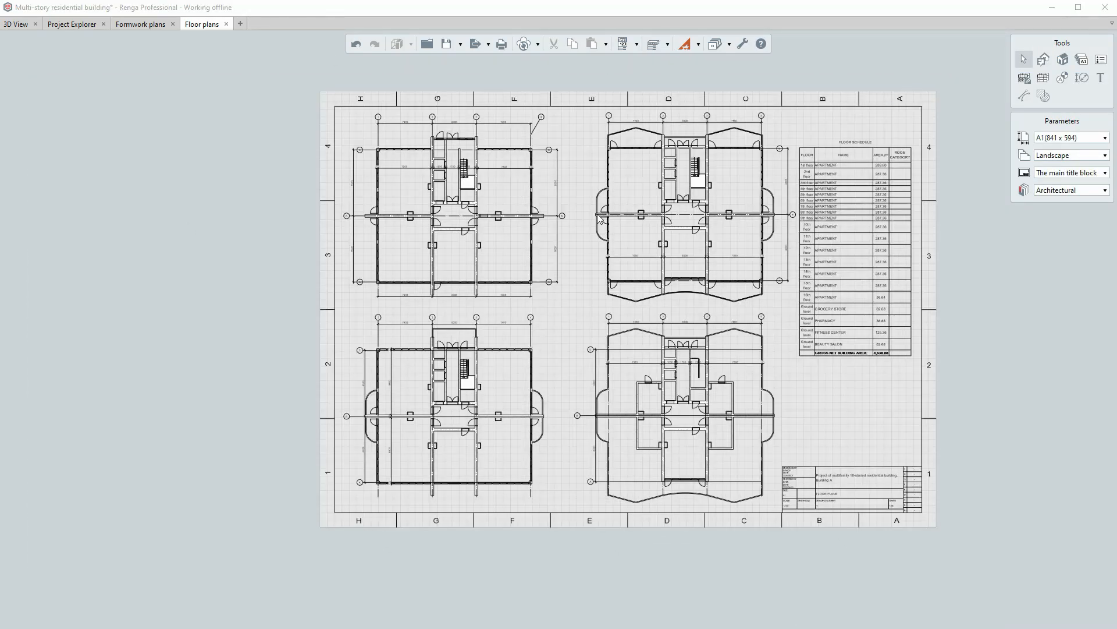
scroll(585, 207, up, 2)
mouse_move(585, 202)
middle_down()
mouse_move(509, 264)
mouse_move(550, 229)
middle_up()
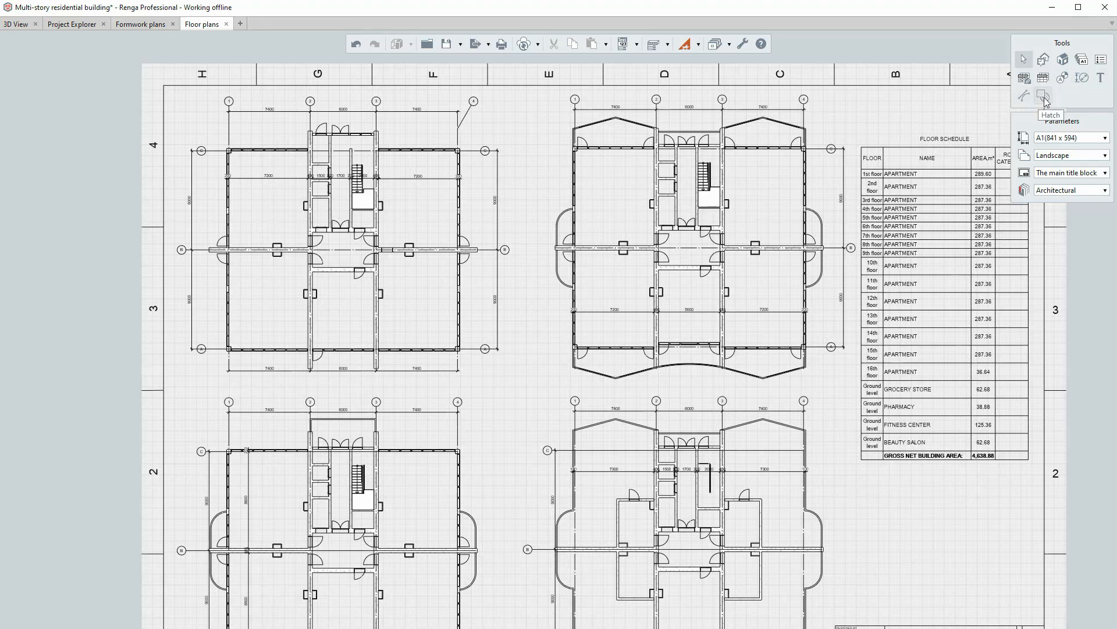
scroll(742, 174, down, 2)
scroll(555, 262, up, 2)
middle_drag(548, 264, 513, 283)
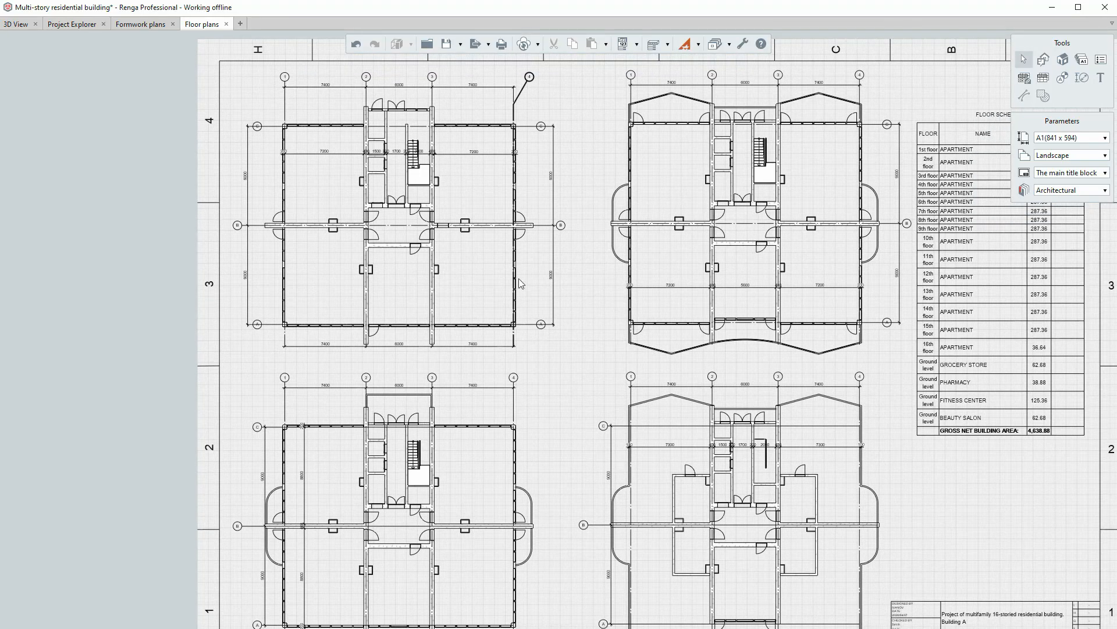
- Place a text label reading "GROUND FLOOR PLAN" and "Scale: 1:100" on two lines below the ground floor plan
click(1101, 78)
scroll(879, 166, down, 2)
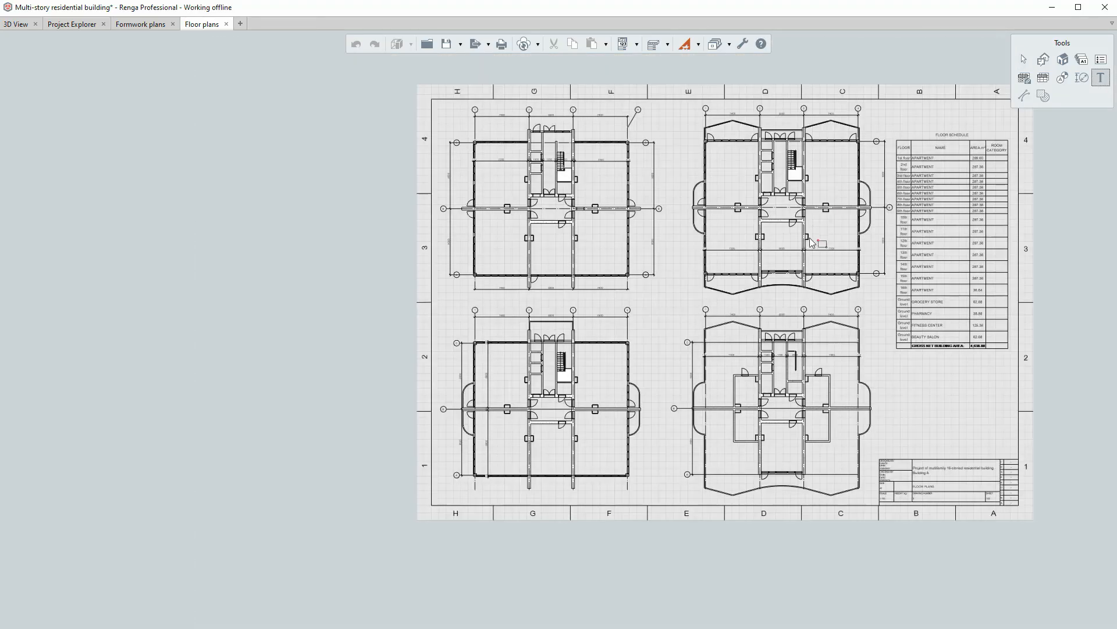
scroll(474, 300, up, 5)
drag(343, 249, 798, 330)
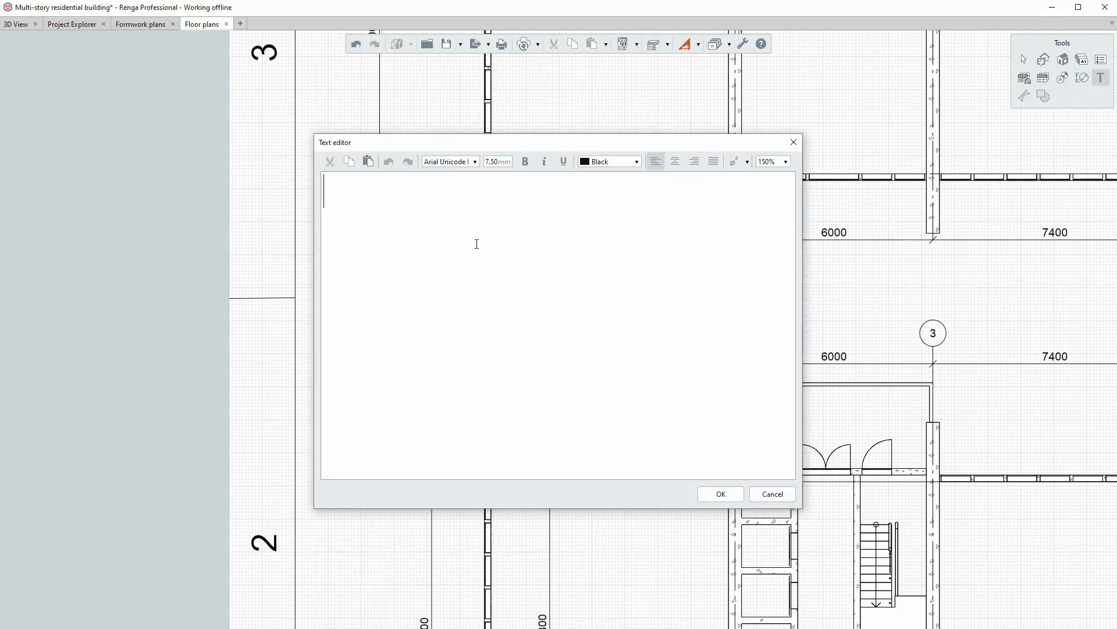
text(GROUND FLOOR PLAN Scale: 1:100)
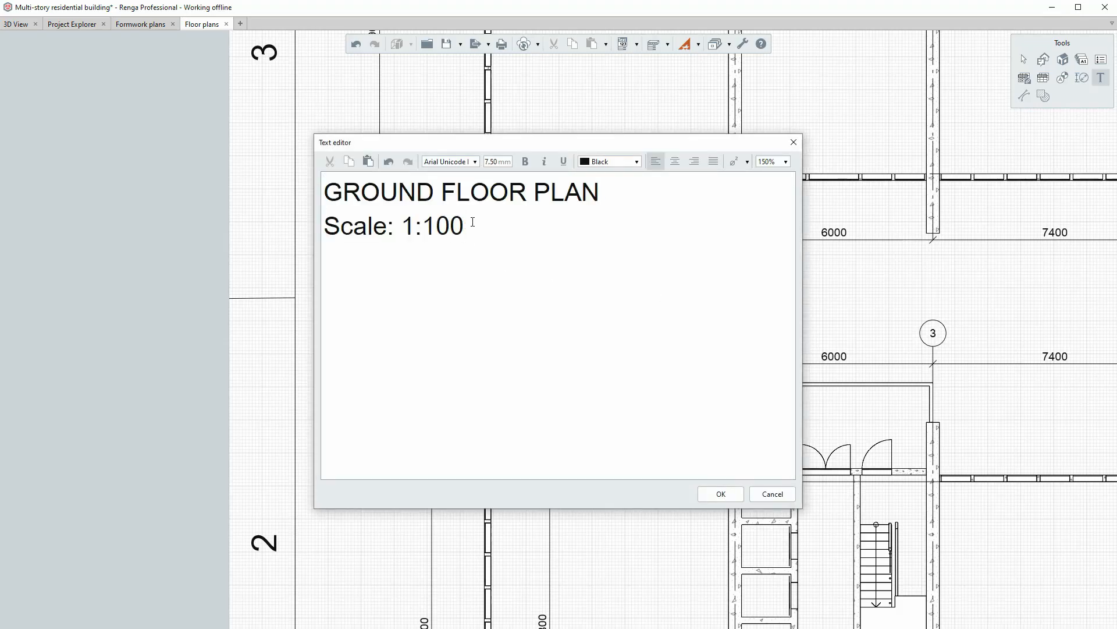
click(721, 494)
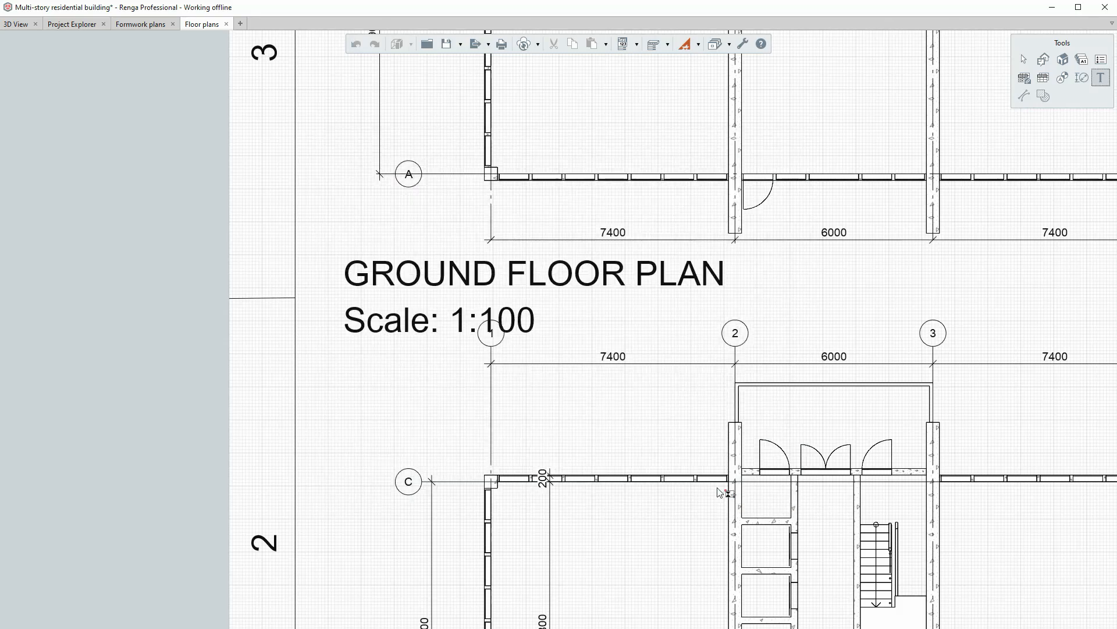
scroll(533, 360, down, 5)
scroll(533, 355, up, 5)
key(Escape)
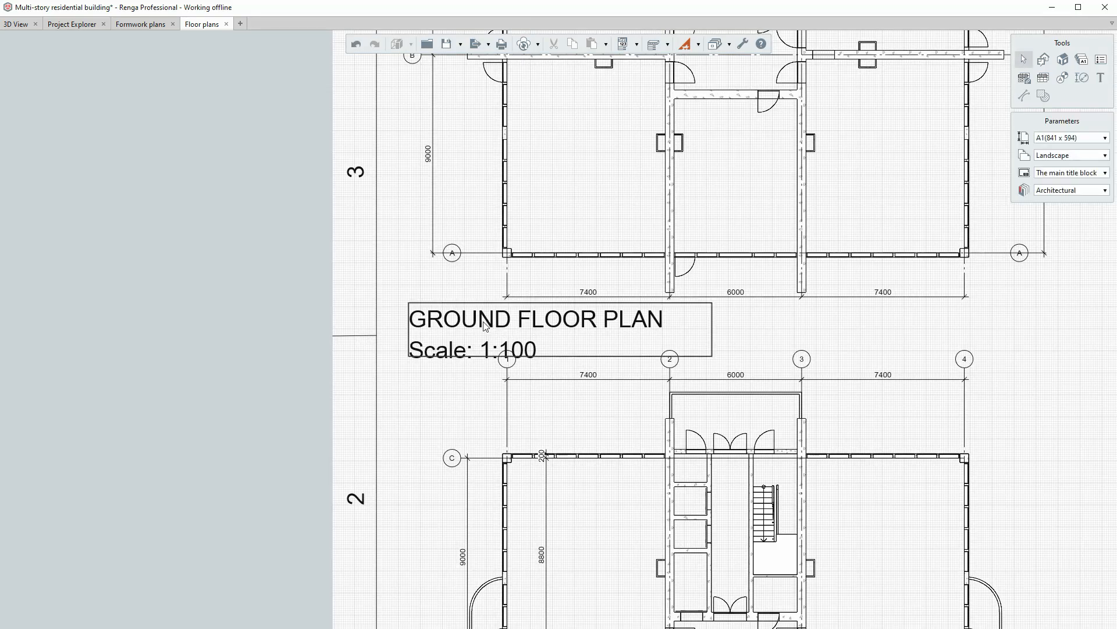
- Set the text height of the GROUND FLOOR PLAN line to 7 mm and the scale line to 3.5 mm
click(486, 326)
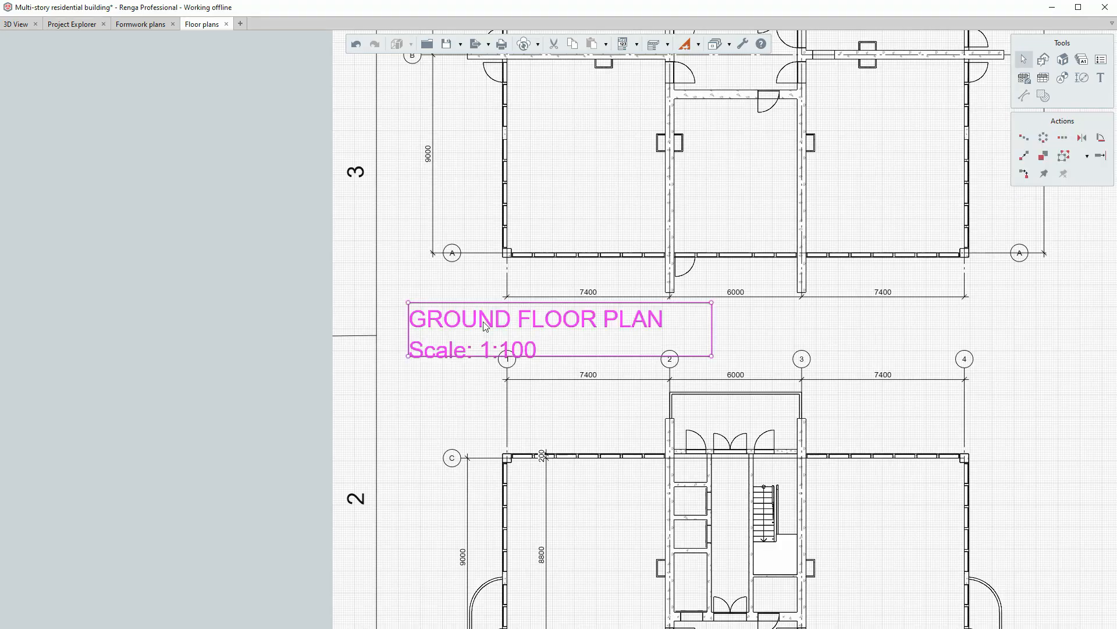
double_click(486, 326)
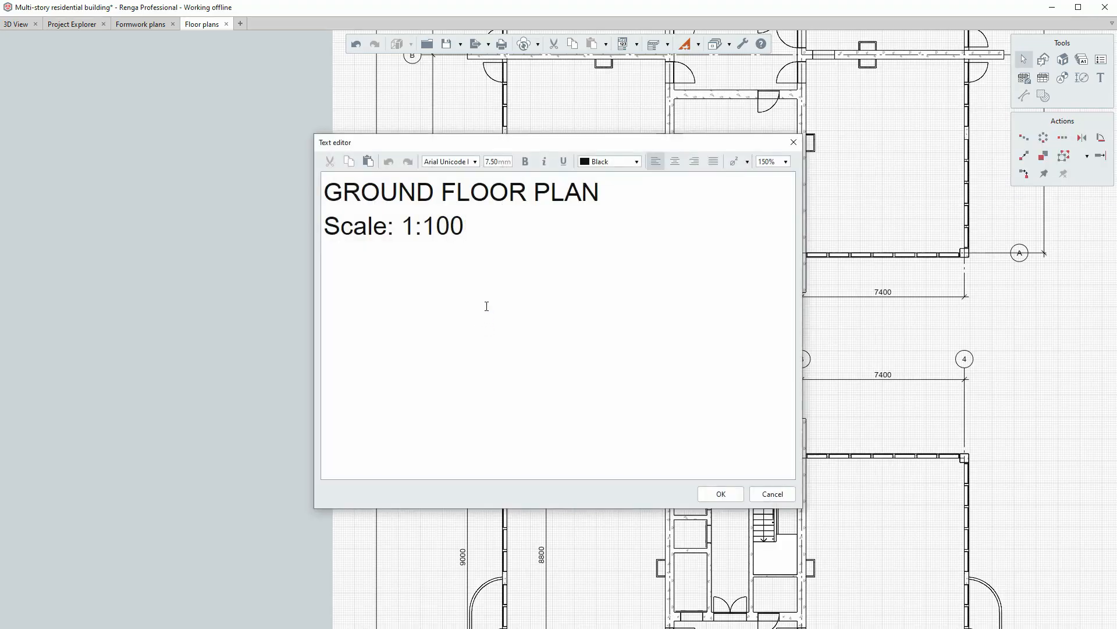
drag(636, 197, 324, 193)
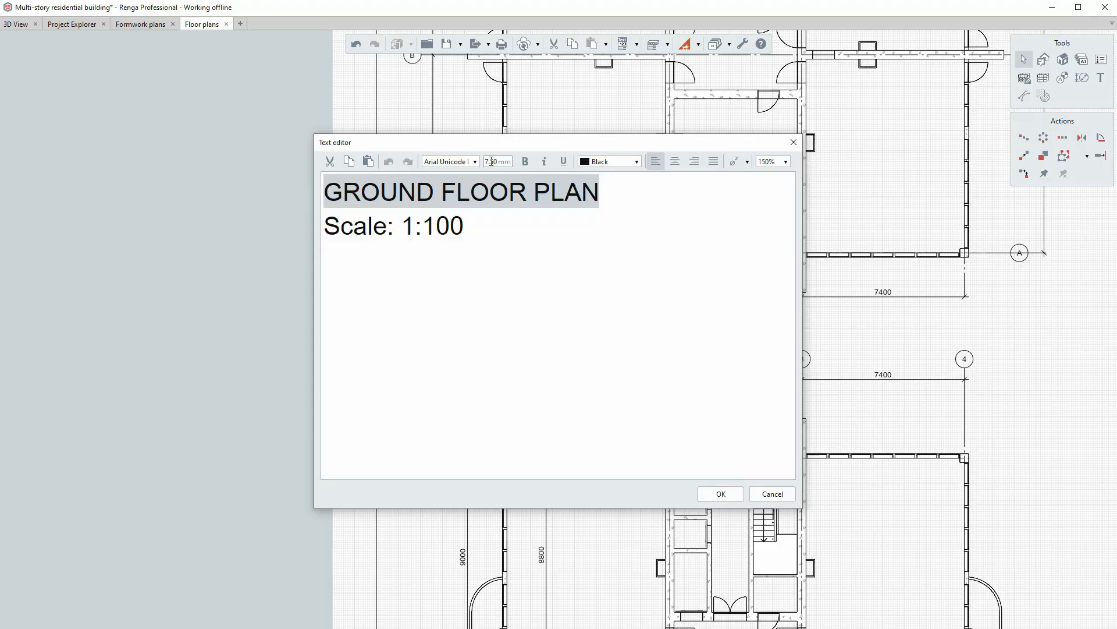
key(Return)
drag(477, 221, 330, 203)
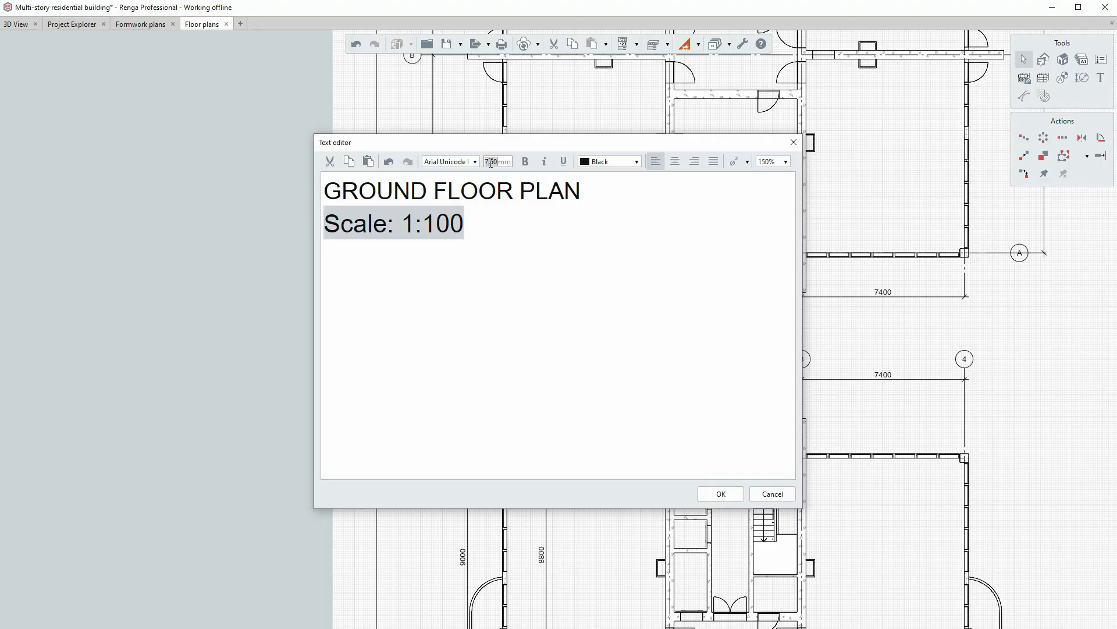
text(3)
key(Return)
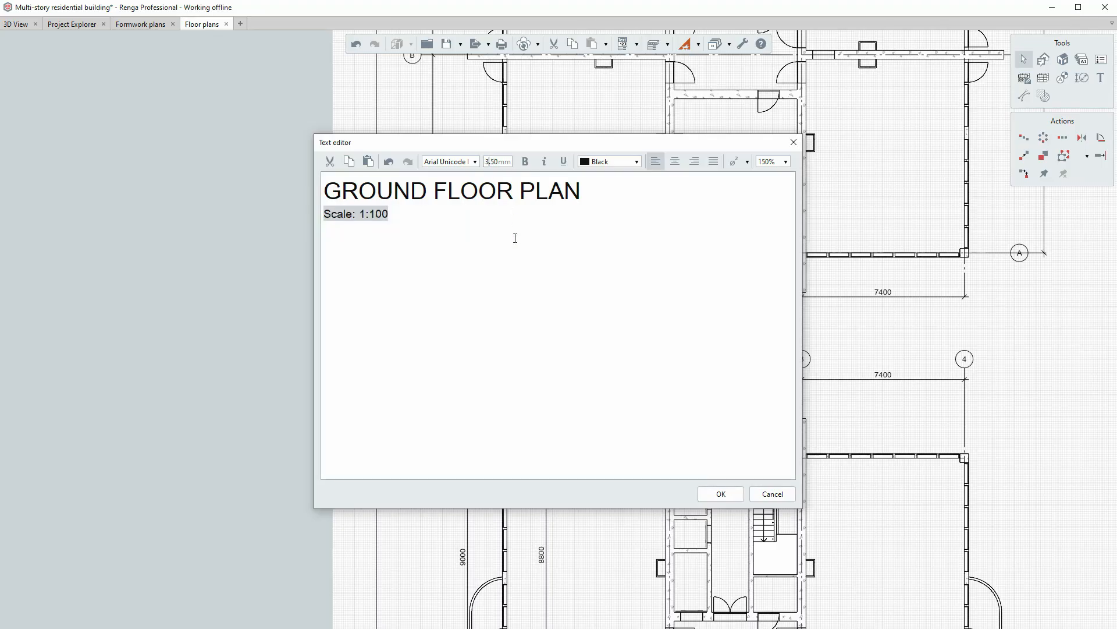
click(473, 242)
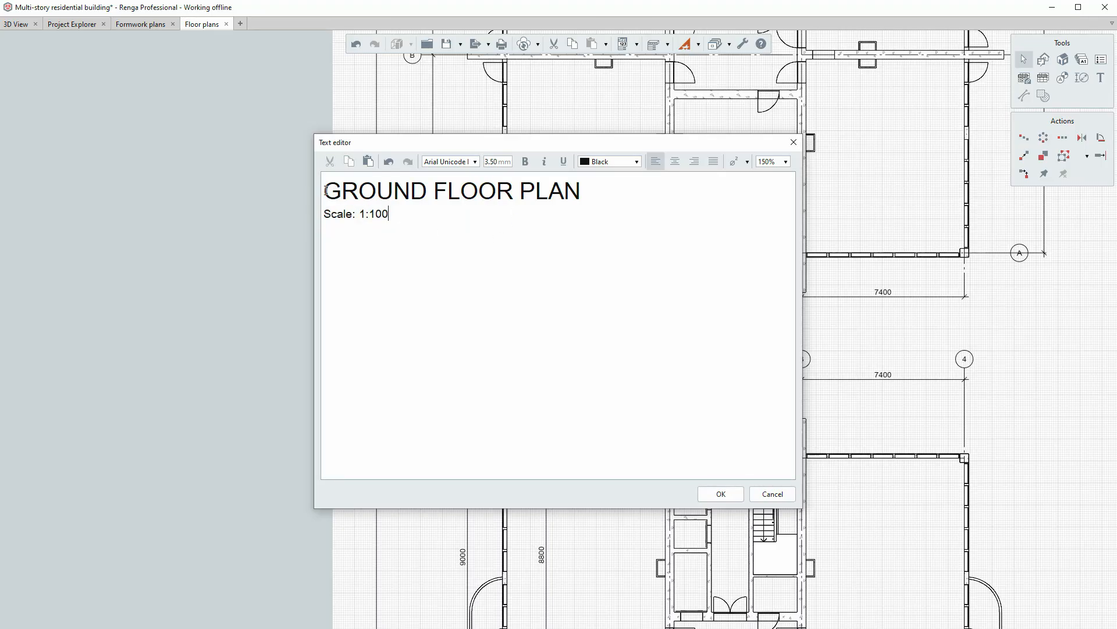
- Underline the GROUND FLOOR PLAN line of the label
drag(325, 192, 623, 185)
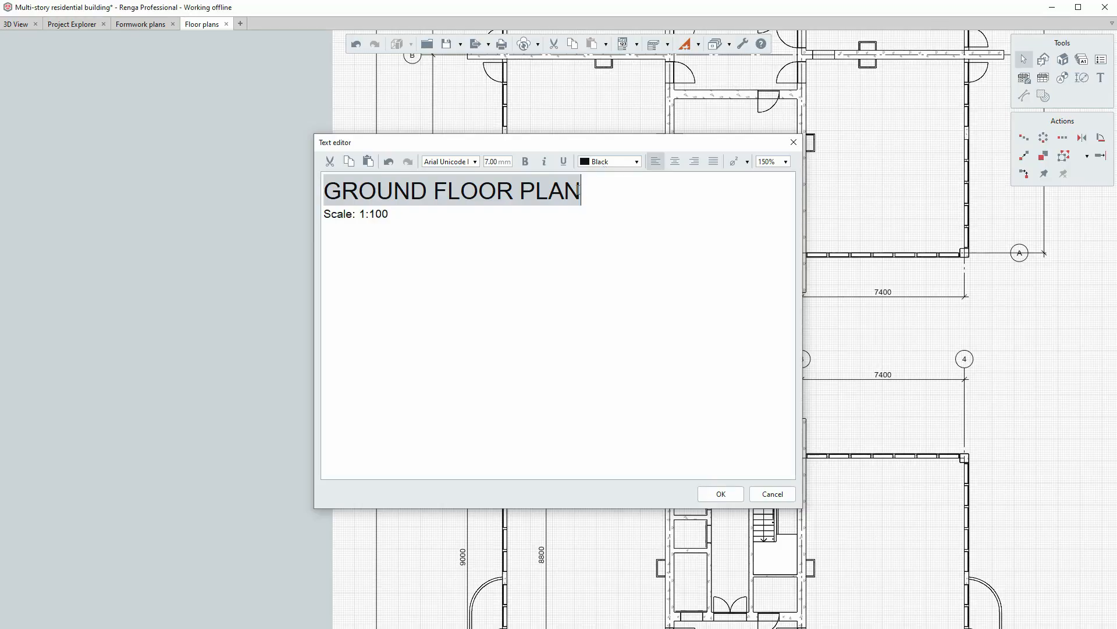
click(563, 161)
click(618, 207)
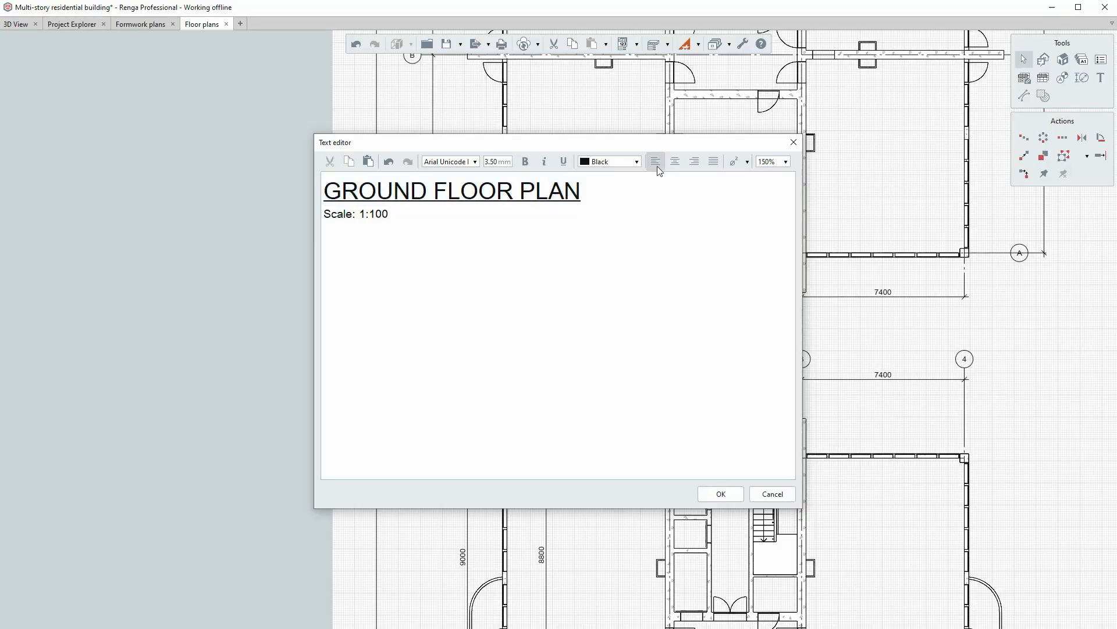
- Check the text editor's special symbols and zoom options, and apply the label formatting
click(748, 162)
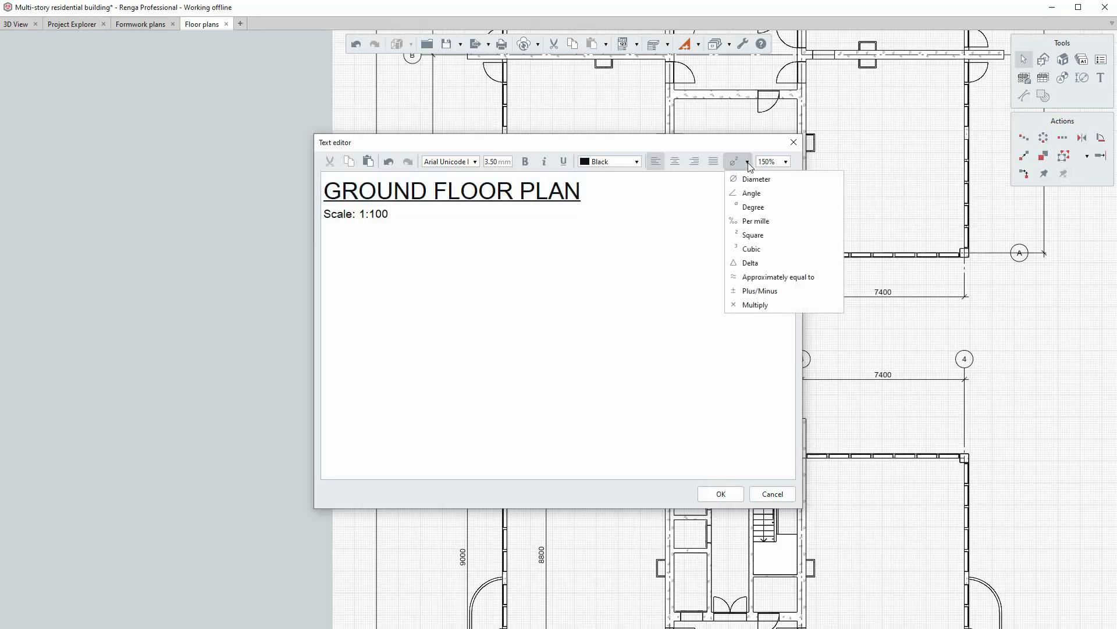
click(748, 162)
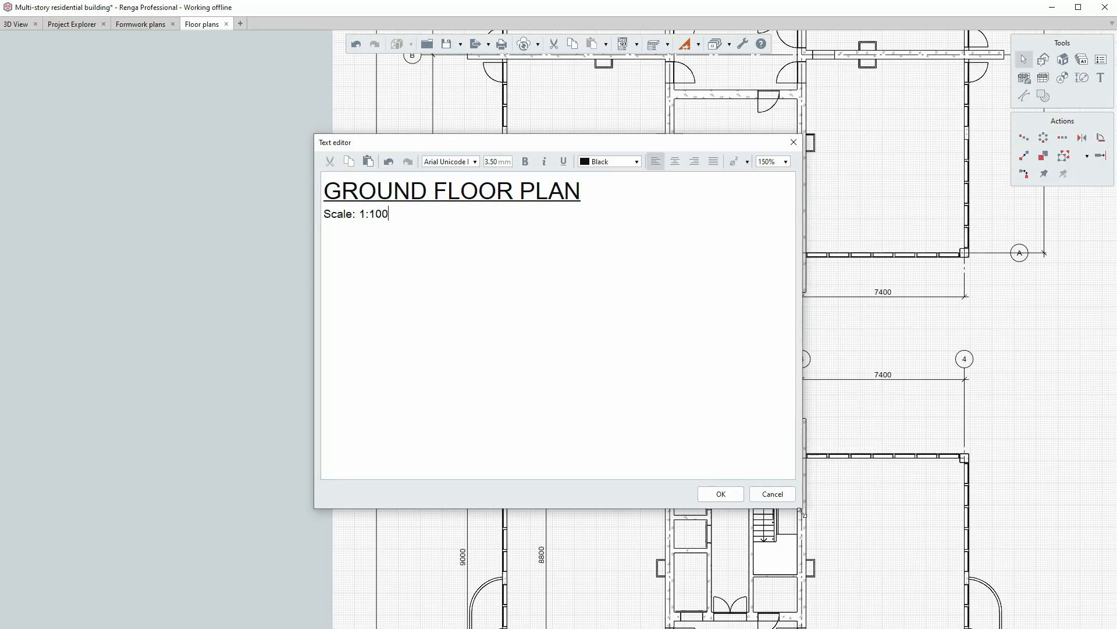
drag(808, 516, 637, 496)
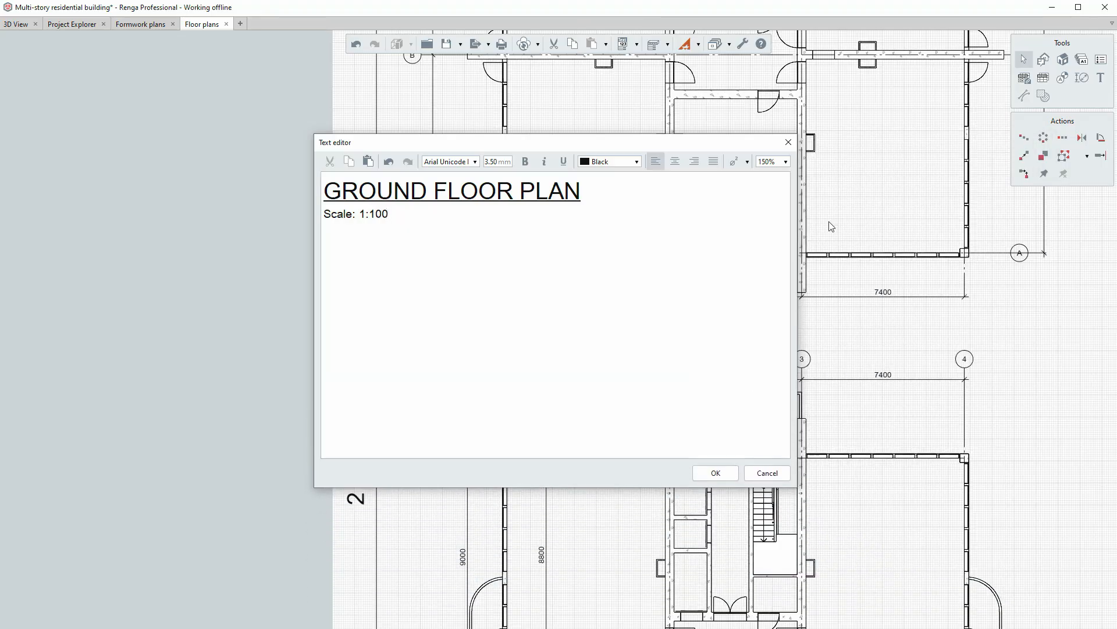
click(773, 162)
click(770, 163)
click(716, 473)
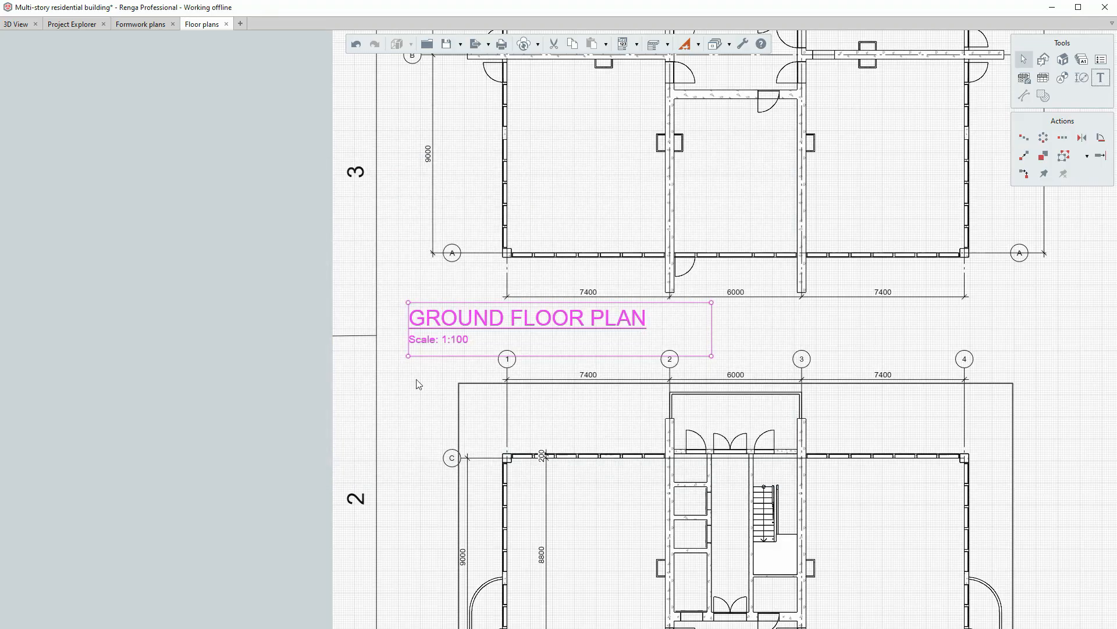
click(404, 375)
click(441, 320)
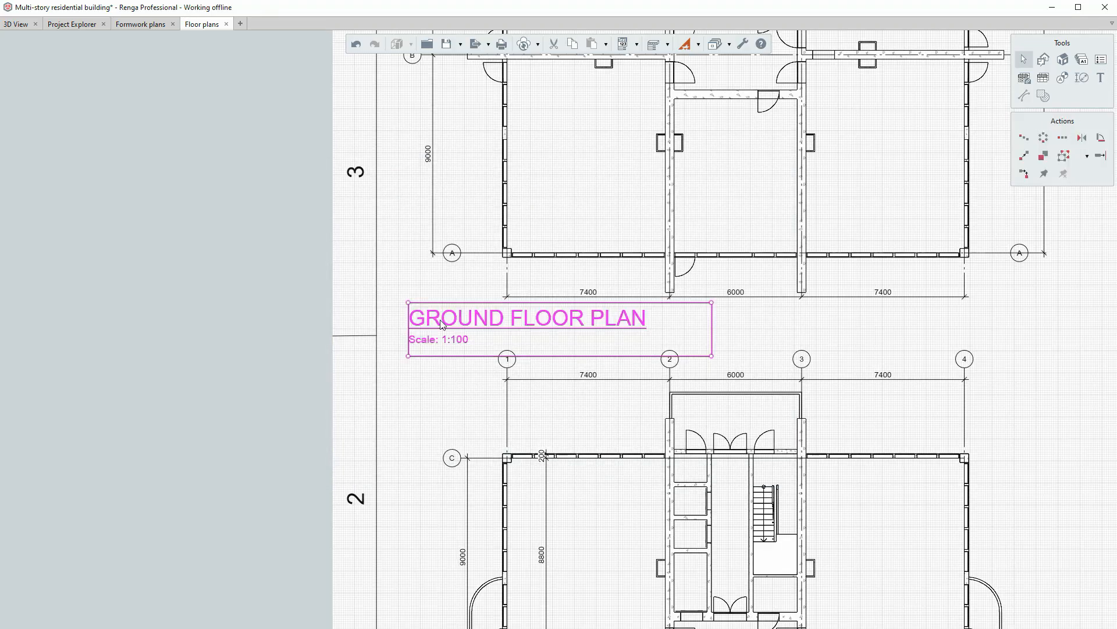
right_click(440, 325)
mouse_move(512, 360)
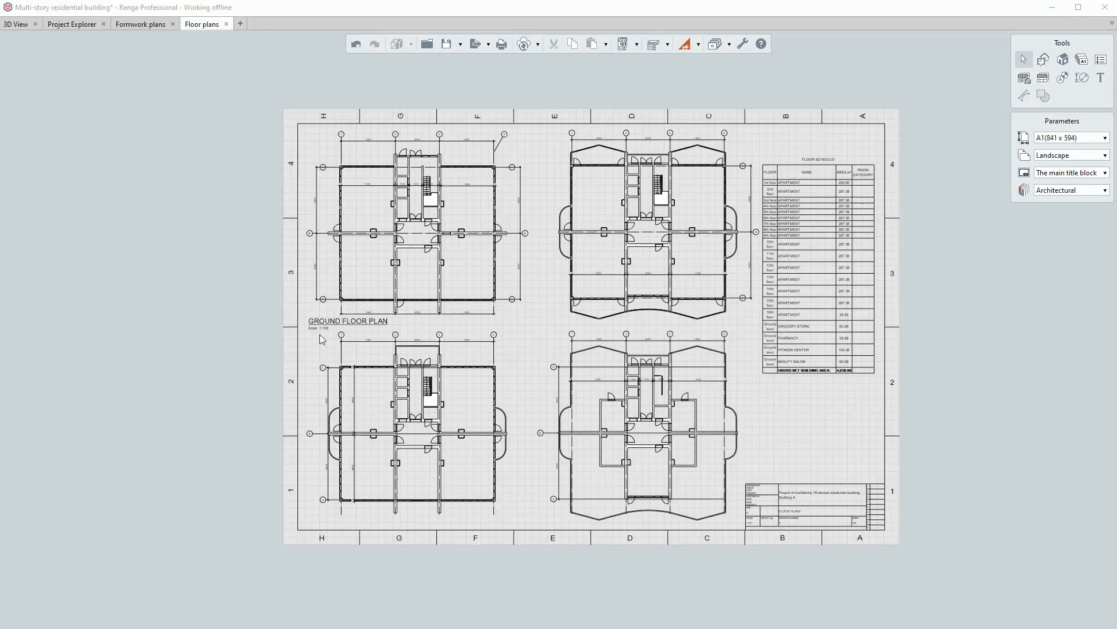
- Copy the GROUND FLOOR PLAN label to the area below the first floor plan
click(319, 329)
scroll(320, 330, up, 2)
click(1043, 155)
scroll(365, 288, down, 3)
click(359, 290)
scroll(358, 443, up, 3)
click(358, 444)
- Change the copied label's title below the first floor plan to FIRST FLOOR PLAN
double_click(365, 441)
drag(429, 202, 229, 204)
text(FIRST)
click(718, 483)
- Copy the GROUND FLOOR PLAN label to the area below the 4th floor plan
scroll(278, 366, down, 3)
click(345, 208)
click(1043, 155)
click(322, 202)
click(557, 206)
- Change the copied label's title below the 4th floor plan to TYPICAL FLOOR PLAN (4-15)
scroll(557, 207, up, 3)
double_click(557, 208)
drag(584, 201, 324, 201)
text(TYPICAL FLOOR PLAN (4-15))
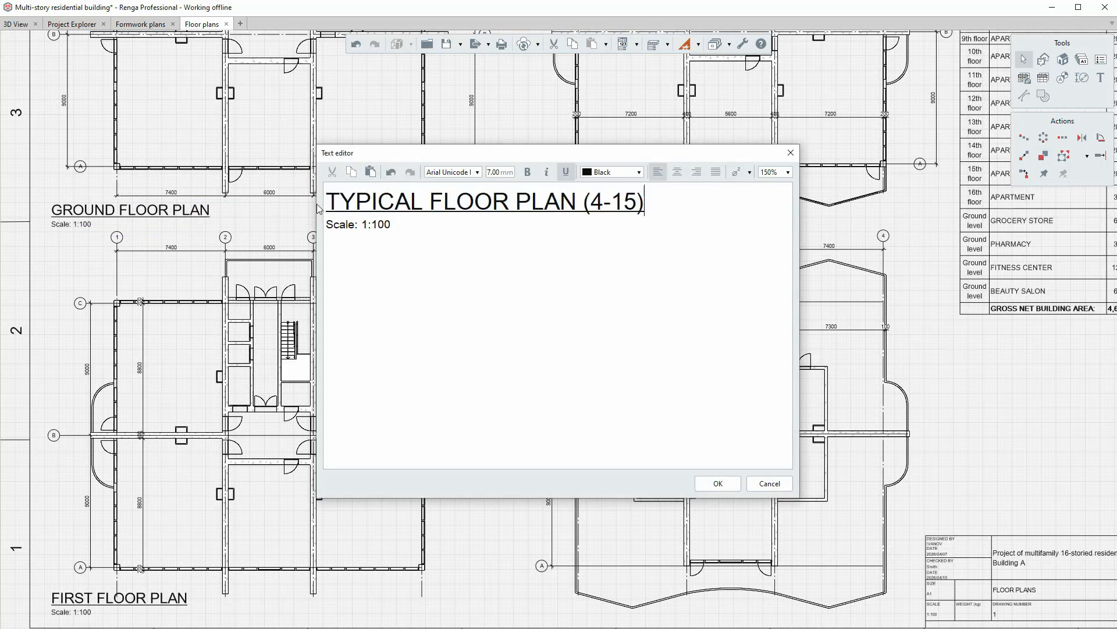
click(718, 483)
click(458, 265)
click(518, 213)
scroll(515, 215, down, 3)
click(317, 214)
- Copy the FIRST FLOOR PLAN label to the area below the 16th floor plan
click(303, 410)
click(1043, 156)
scroll(269, 403, up, 3)
click(297, 398)
click(793, 401)
- Change the copied label's title below the 16th floor plan to 16TH FLOOR PLAN
scroll(793, 400, up, 3)
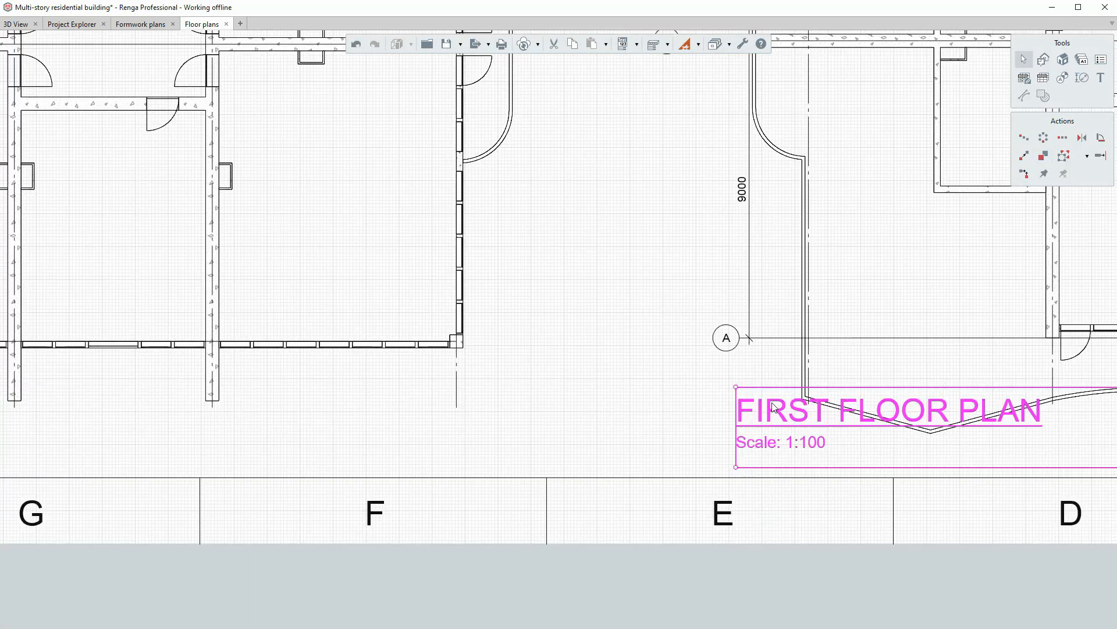
double_click(844, 408)
drag(390, 201, 324, 201)
text(16TH)
click(718, 484)
scroll(702, 408, down, 3)
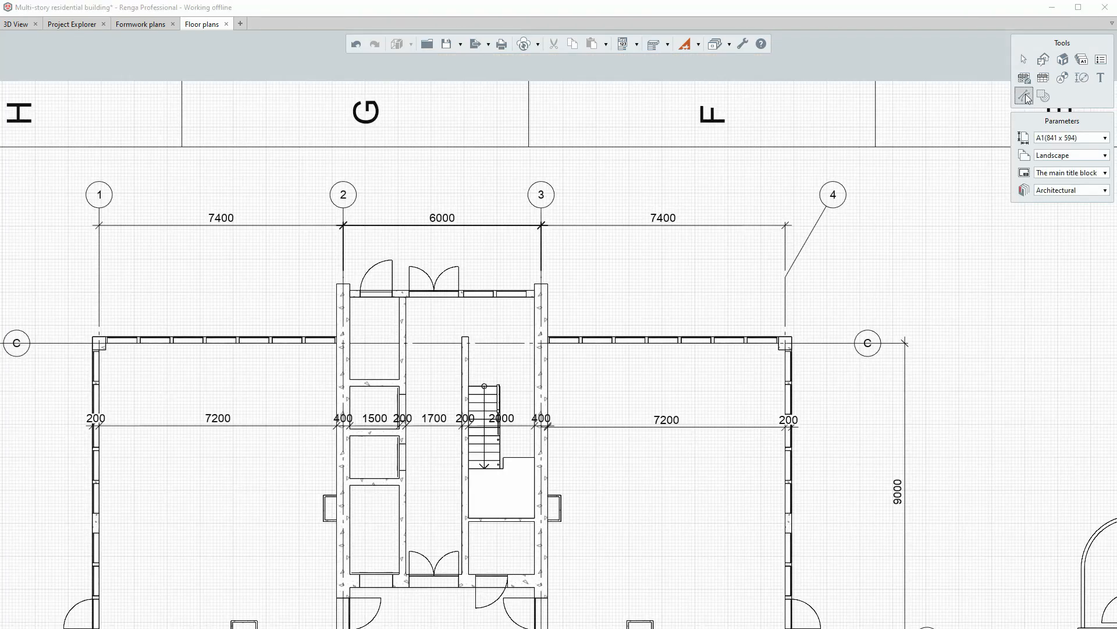
- Draw a vertical dashed line between axes 2 and 3, from the stair core to above the ground floor plan's axis dimensions
click(1073, 197)
click(1018, 225)
scroll(487, 316, up, 1)
click(490, 313)
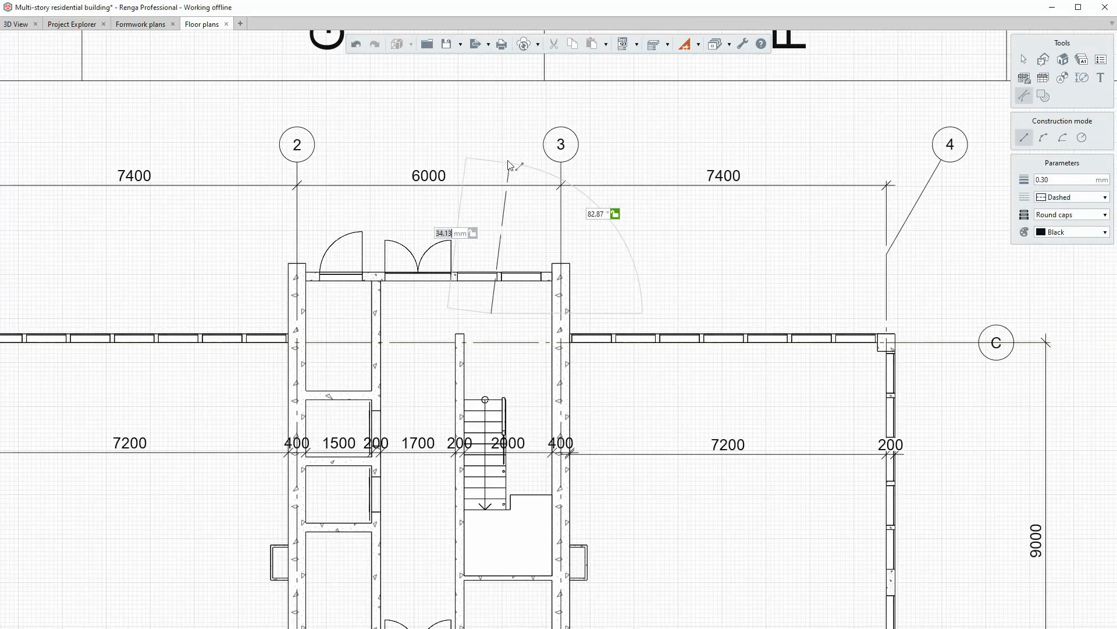
click(491, 129)
scroll(492, 88, down, 1)
middle_drag(492, 87, 493, 167)
scroll(494, 168, up, 1)
key(Escape)
- Add a centred two-line text reading "A" and "A-2" at the upper end of the dashed section line
click(1098, 81)
scroll(516, 186, up, 2)
click(412, 163)
click(520, 218)
text(A)
key(Return)
text(A-2)
key(ctrl+a)
click(677, 171)
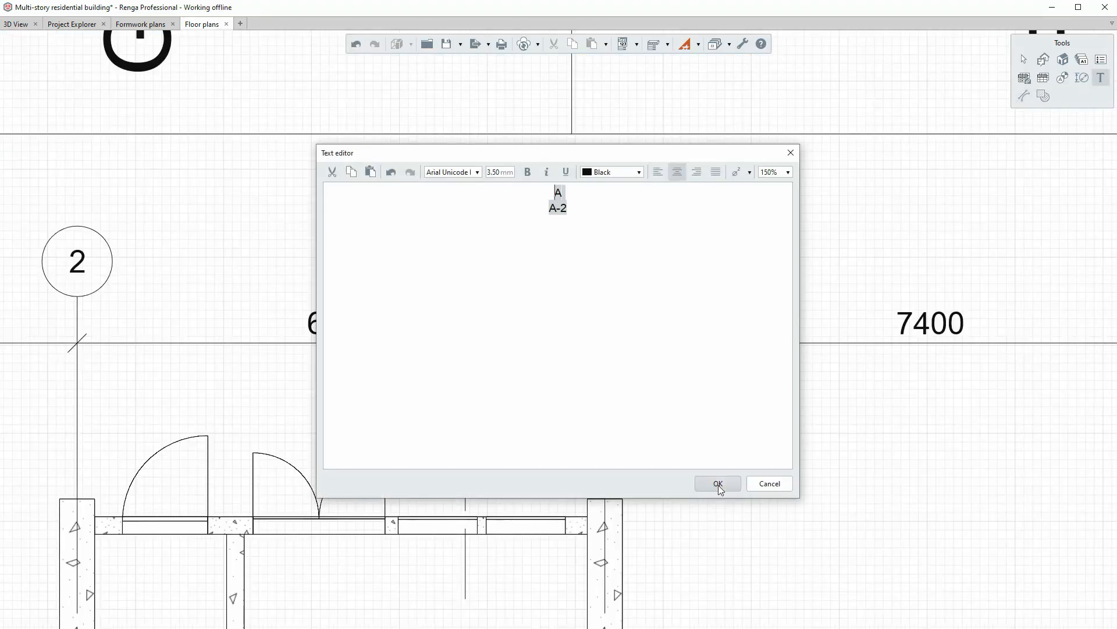
click(717, 483)
- Draw a circle of about 6.8 mm radius around the A / A-2 text and open its line style options
click(1024, 96)
click(1082, 137)
scroll(487, 232, up, 1)
click(466, 234)
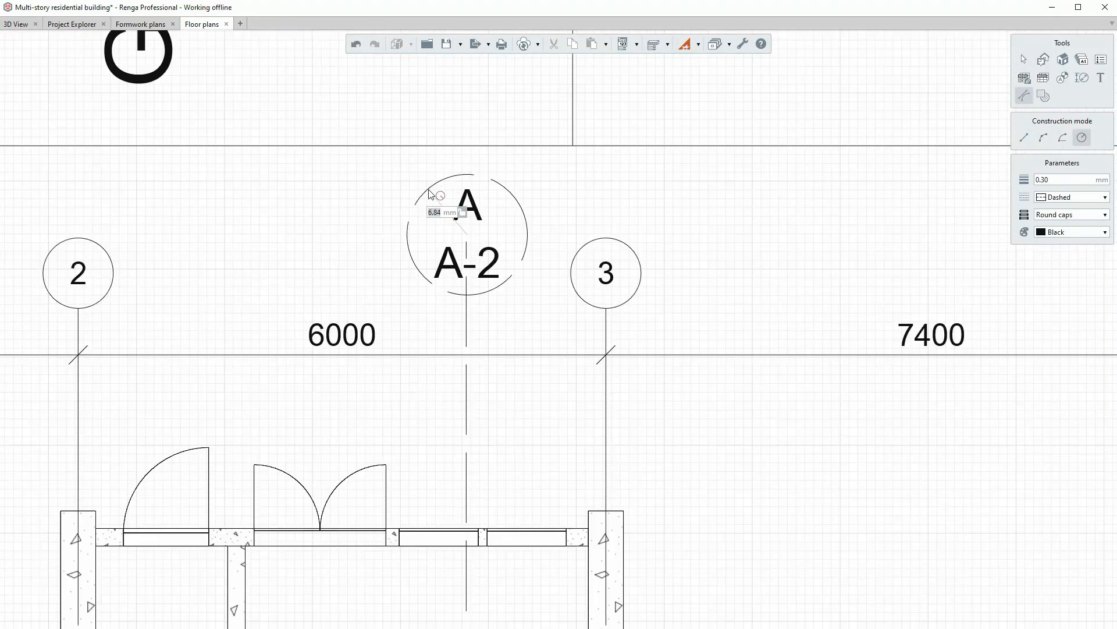
click(429, 192)
key(Escape)
click(429, 192)
click(1048, 233)
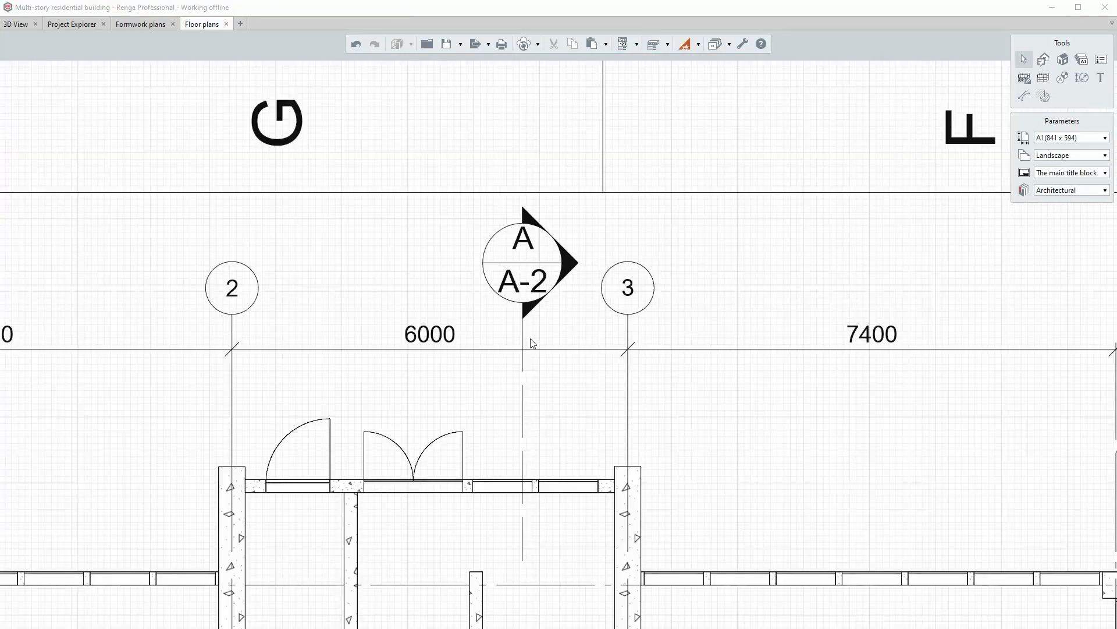
- Mirror the section A mark with its dashed line from above the ground floor plan to below it
click(523, 238)
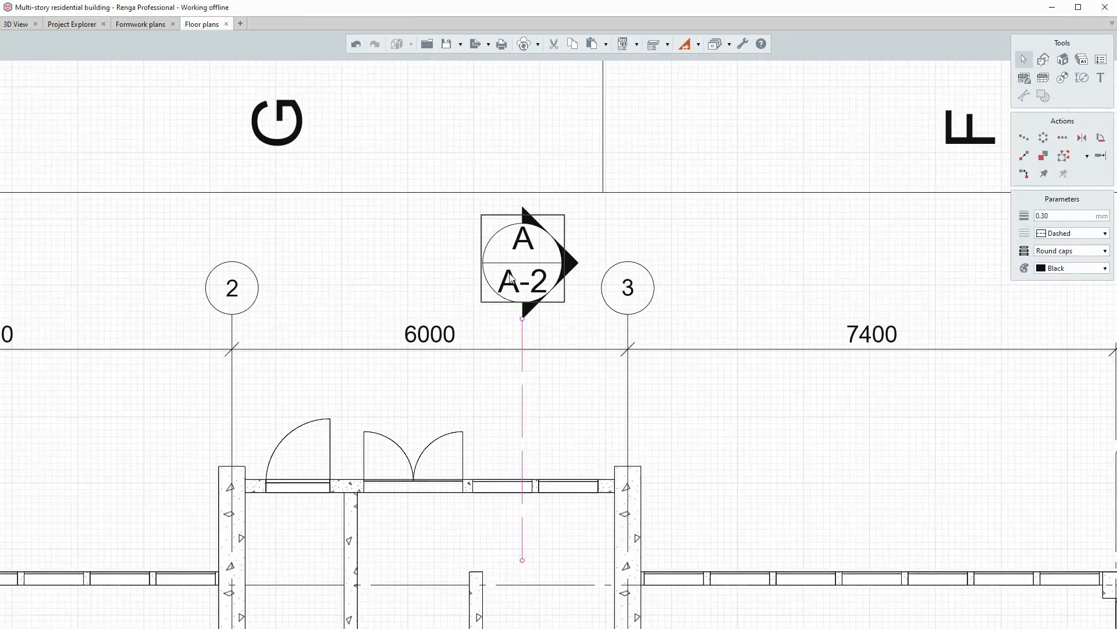
scroll(649, 275, down, 3)
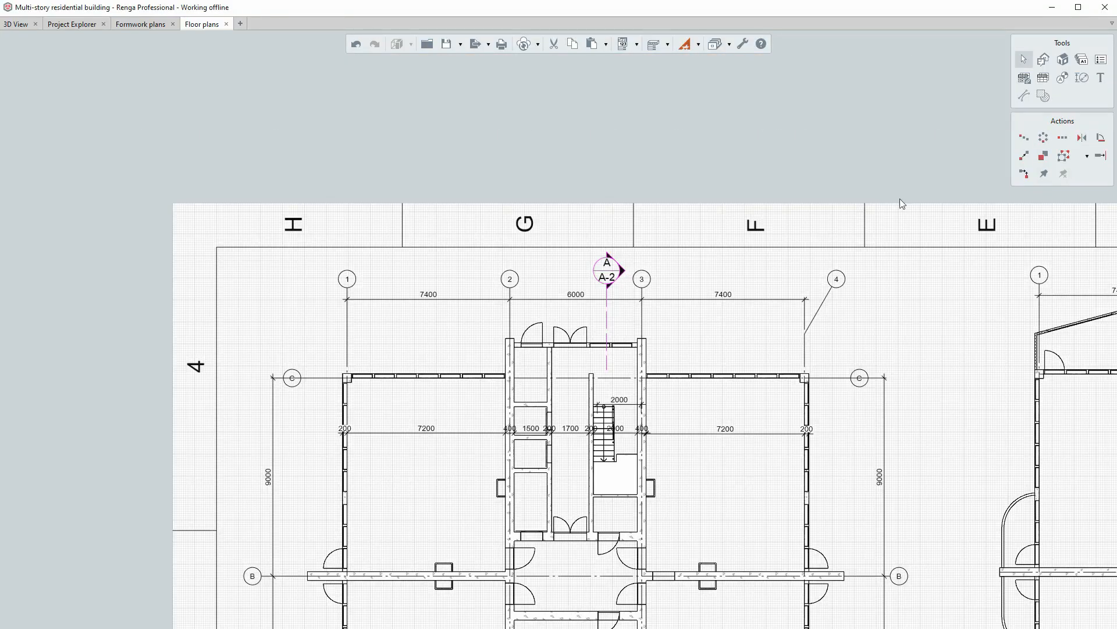
click(1082, 138)
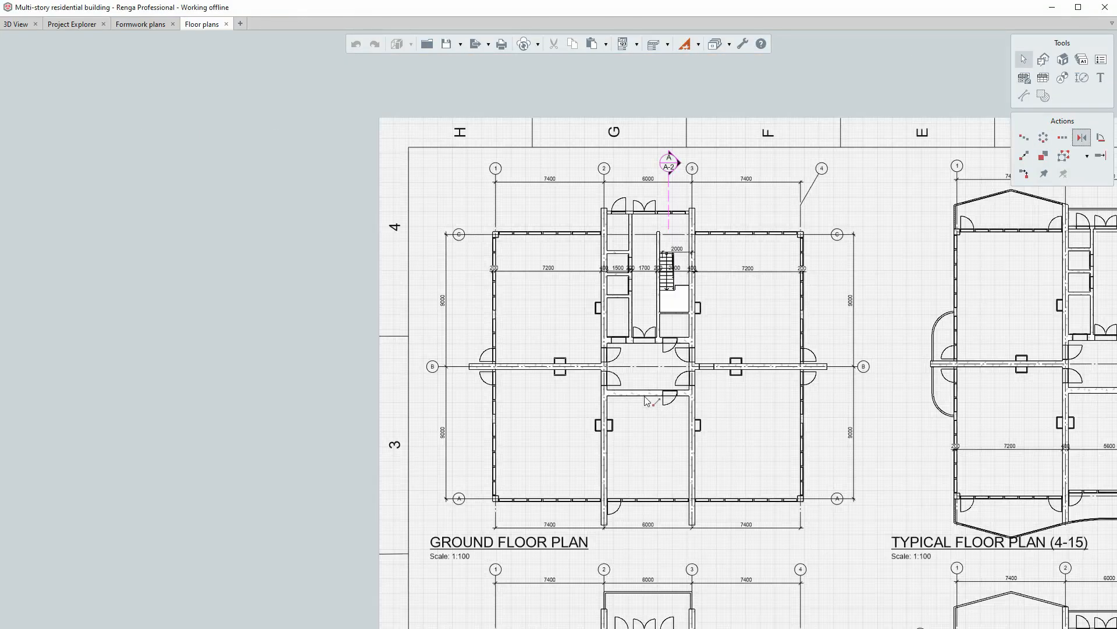
scroll(643, 388, up, 1)
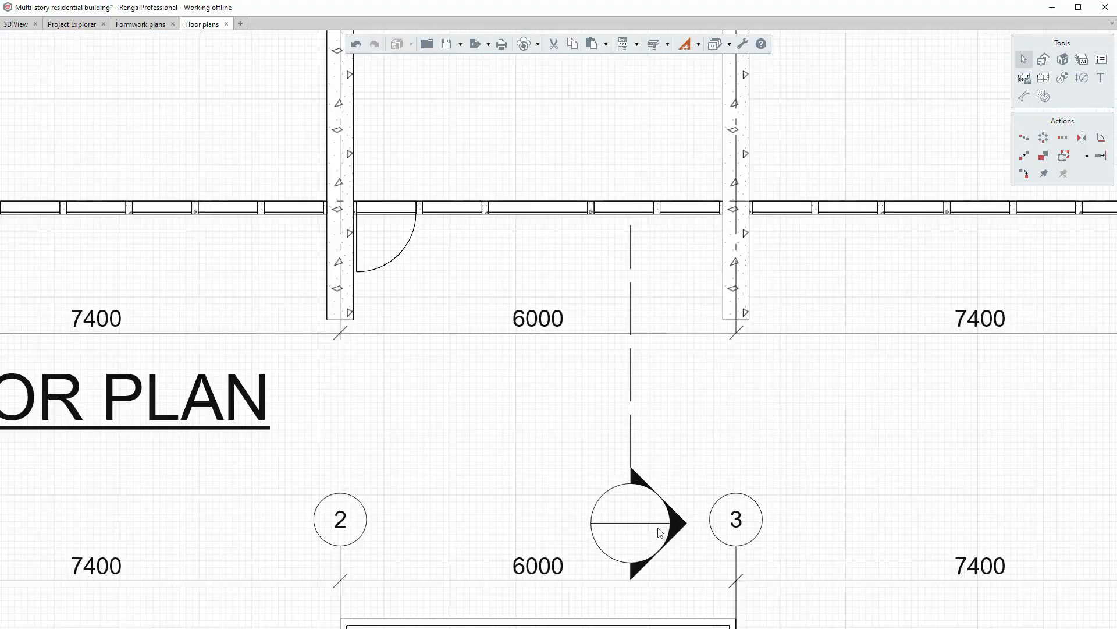
- Move the mirrored section mark and its dashed line vertically upward, clear of the first floor plan's axis bubbles
click(648, 518)
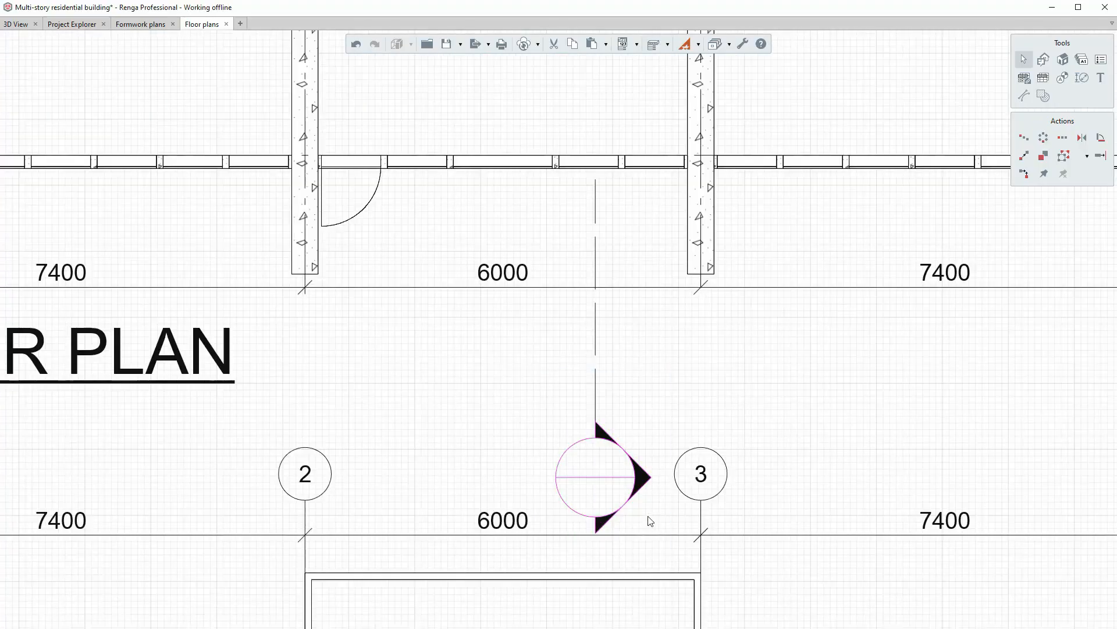
ctrl+drag(531, 391, 705, 576)
click(1024, 155)
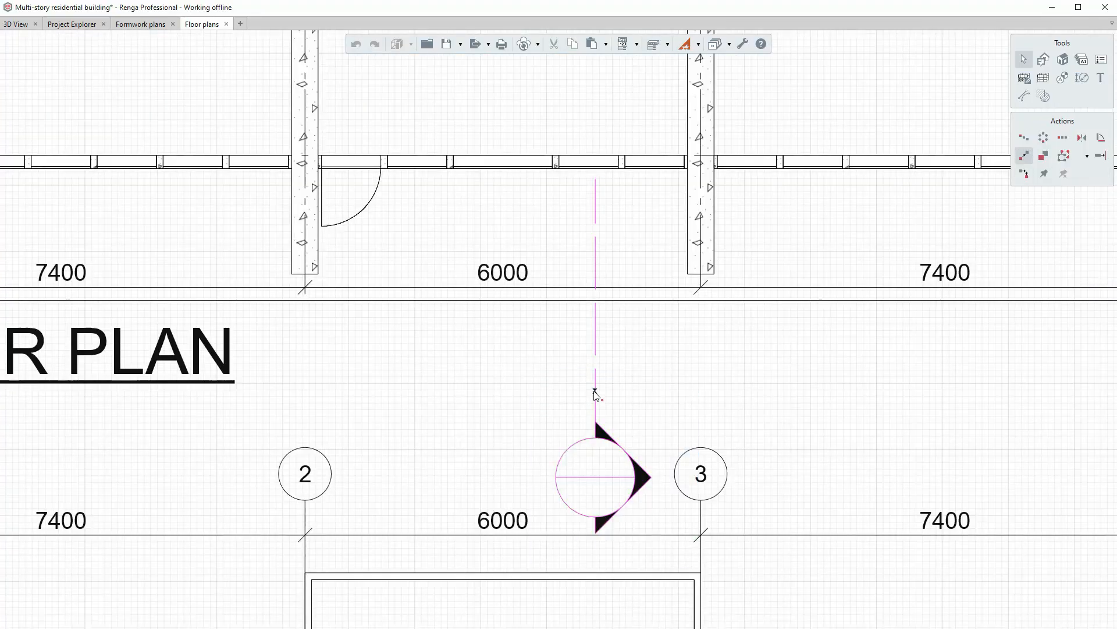
click(595, 389)
click(594, 282)
- Copy the A / A-2 text from the upper section mark into the circle of the mirrored mark below the ground floor plan
scroll(606, 386, down, 5)
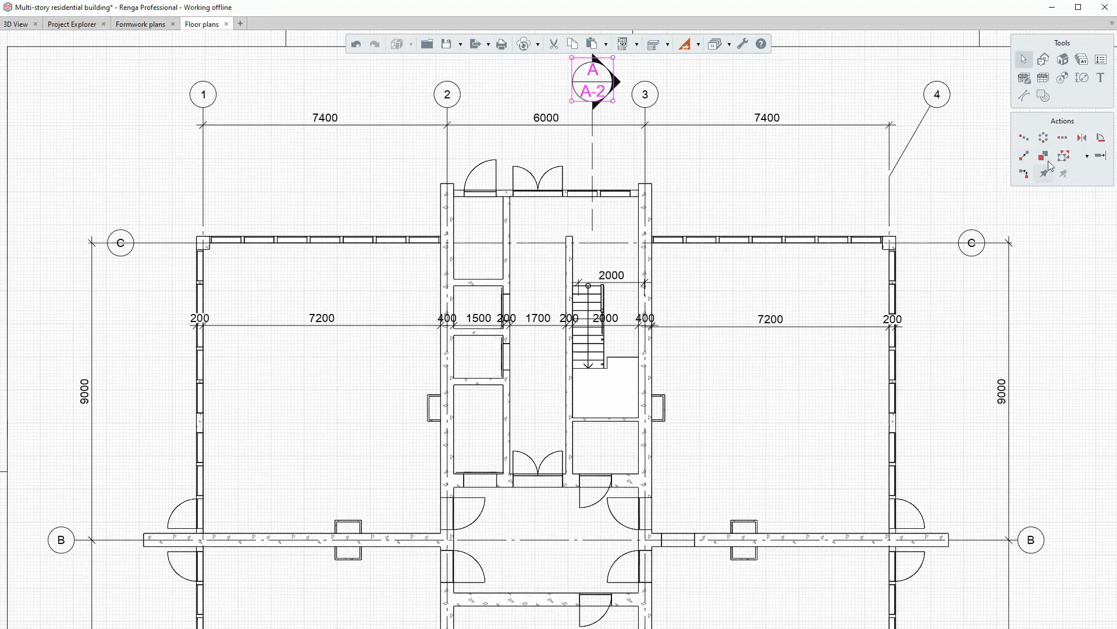
click(1044, 156)
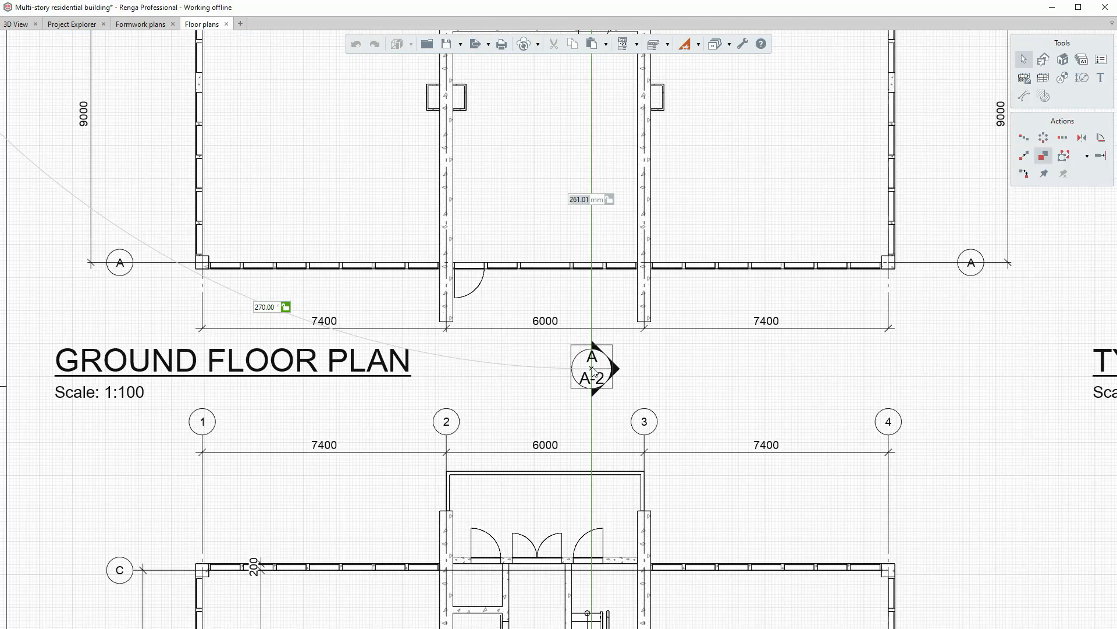
scroll(645, 387, down, 3)
scroll(645, 387, down, 2)
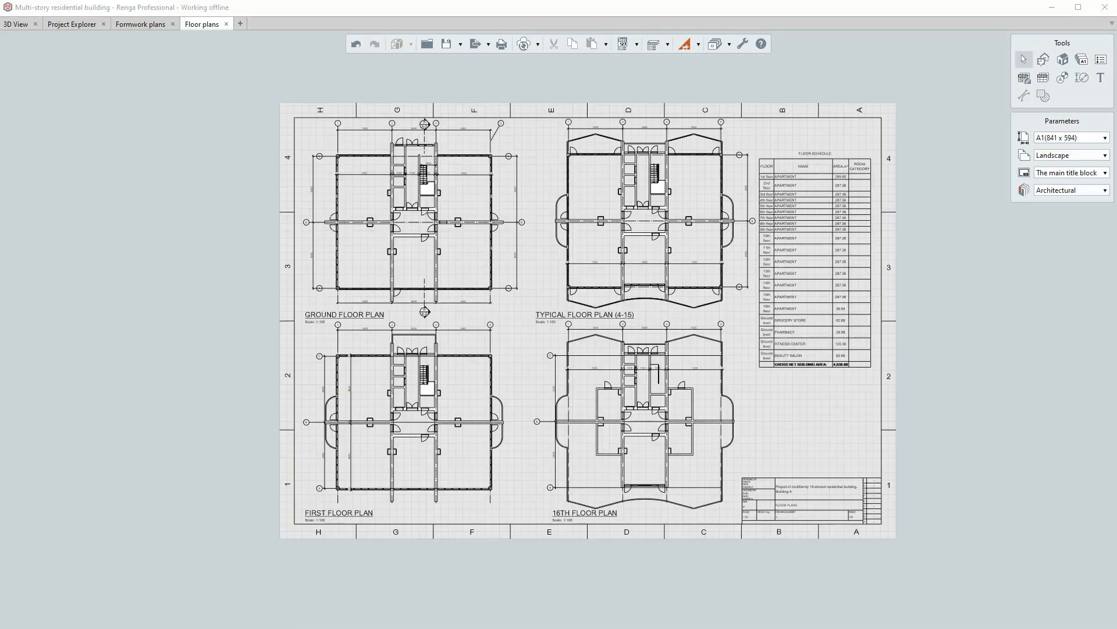
- Check which object properties are assigned to the Drawings object type, leaving the property list as it is
click(728, 44)
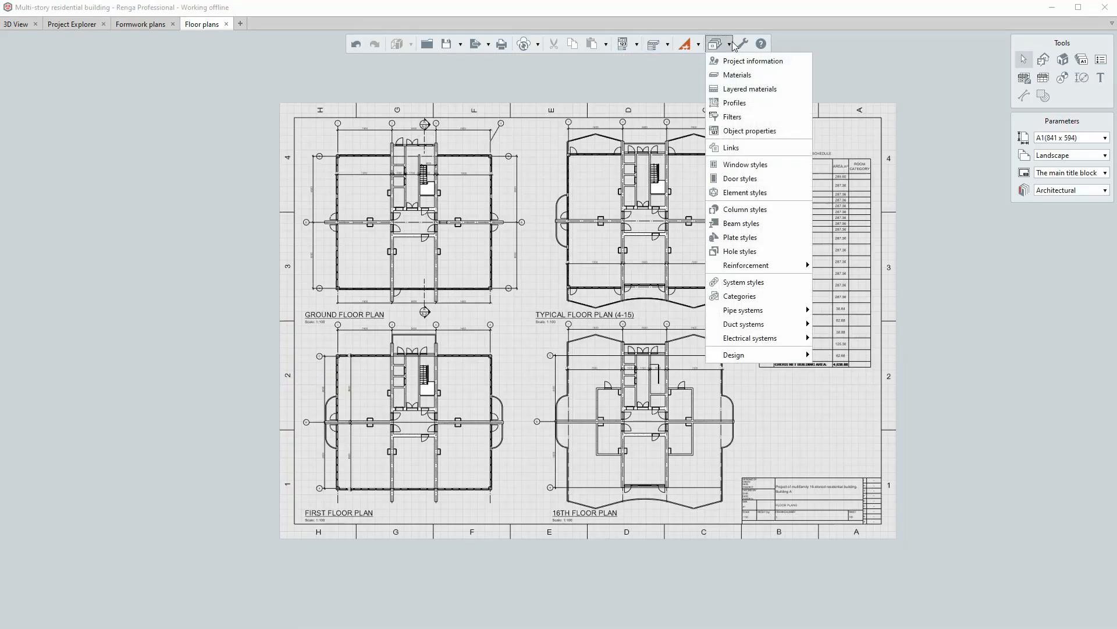
click(743, 129)
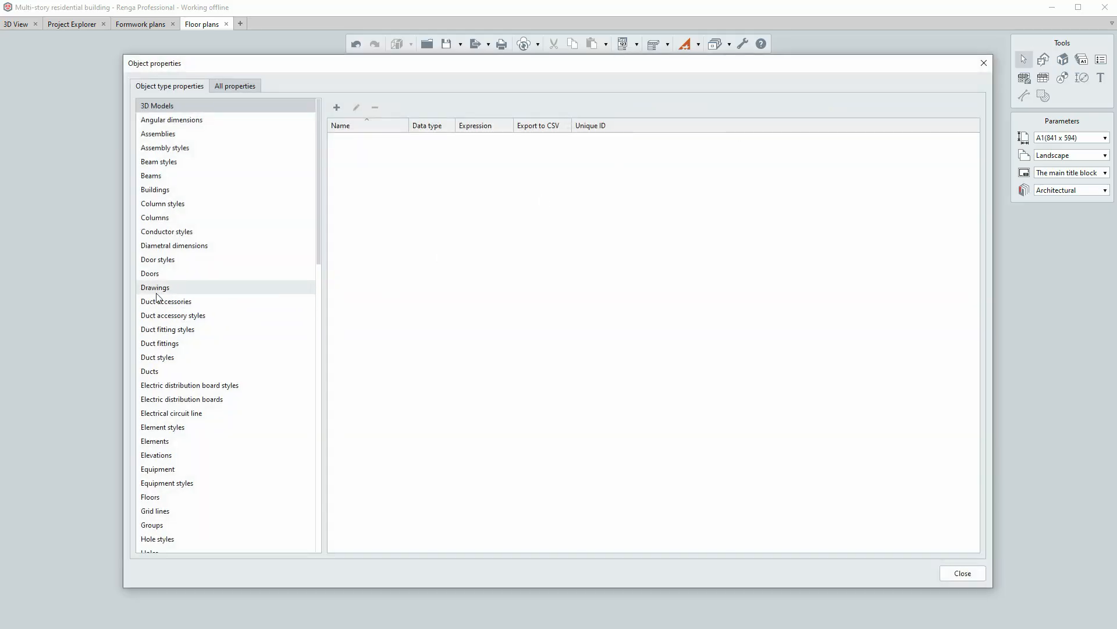
click(162, 291)
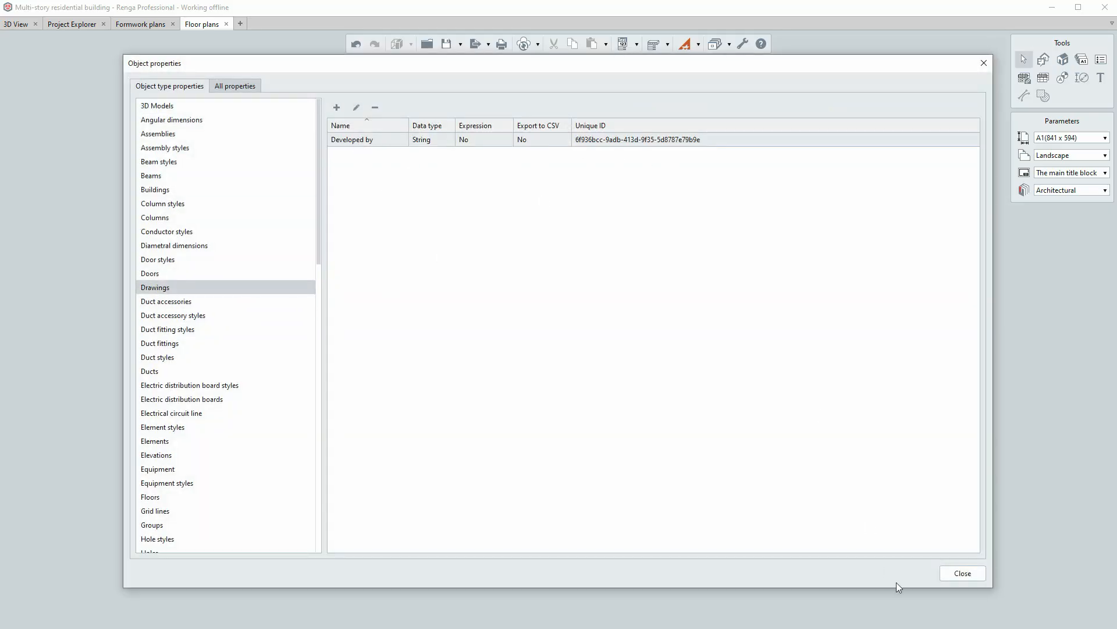
click(962, 573)
- Fill in the Developed by property of the Floor plans drawing with the developer's surname and apply it
scroll(793, 436, down, 1)
scroll(774, 417, up, 3)
middle_drag(774, 418, 729, 419)
right_click(698, 380)
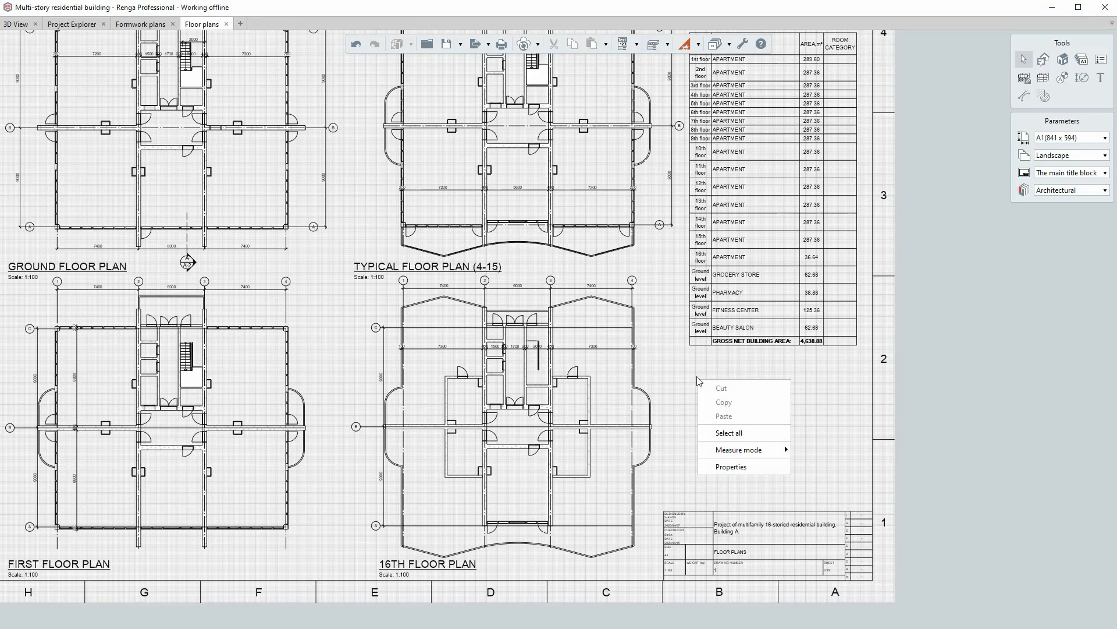
click(749, 469)
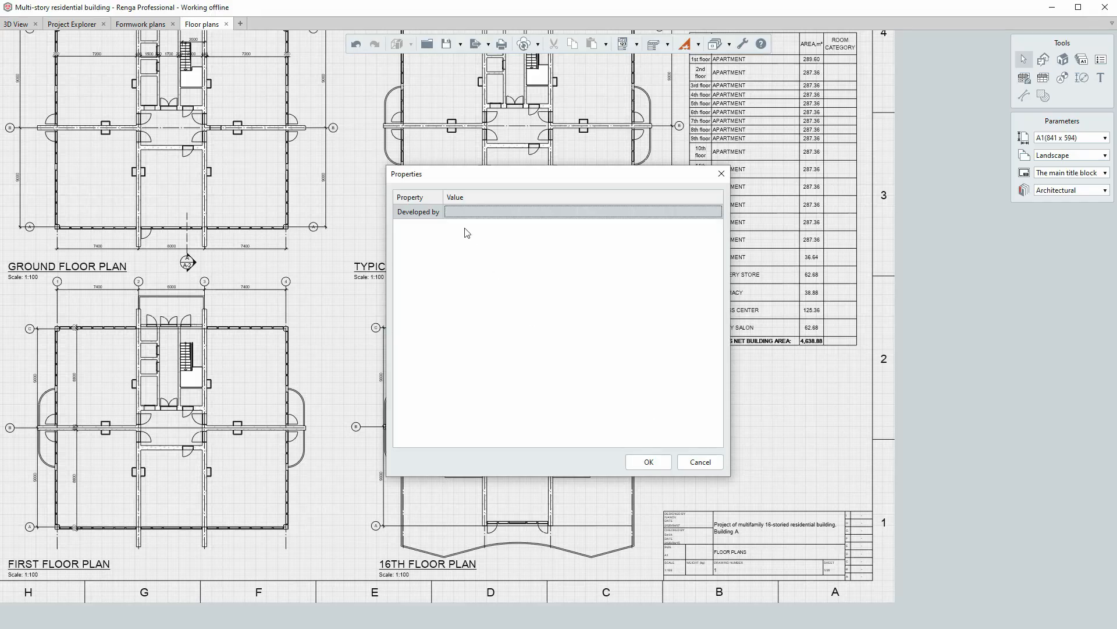
click(467, 213)
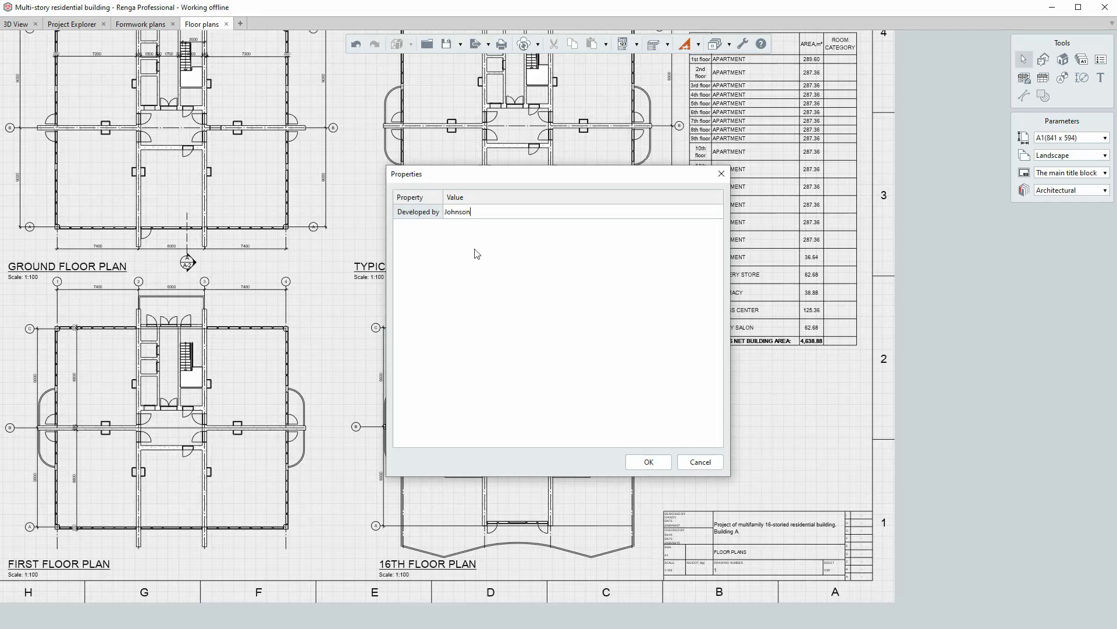
key(Return)
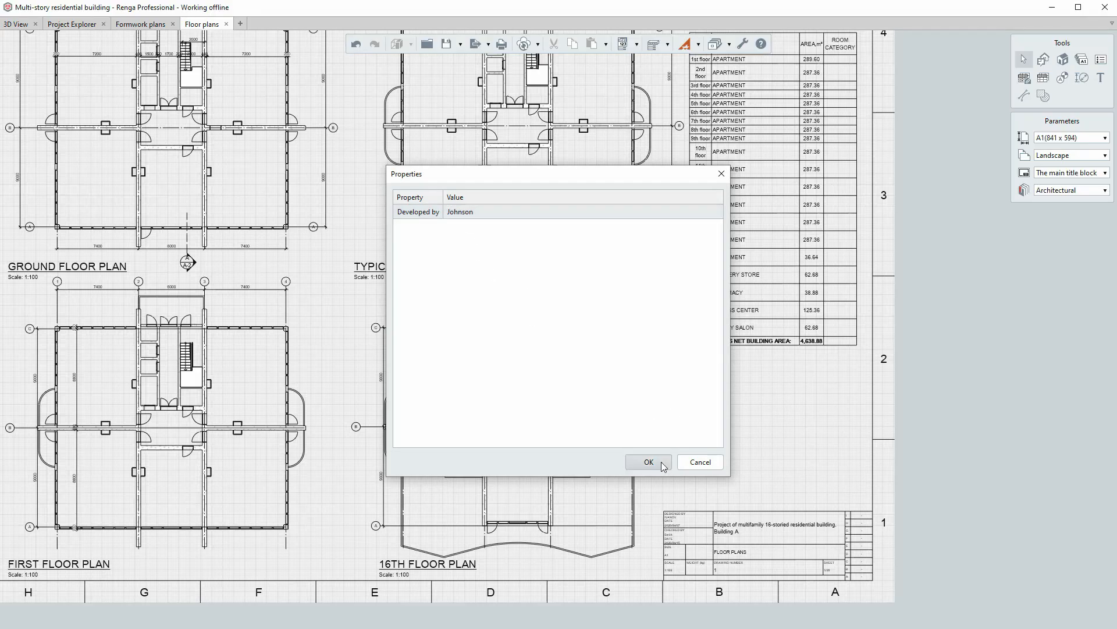
click(649, 462)
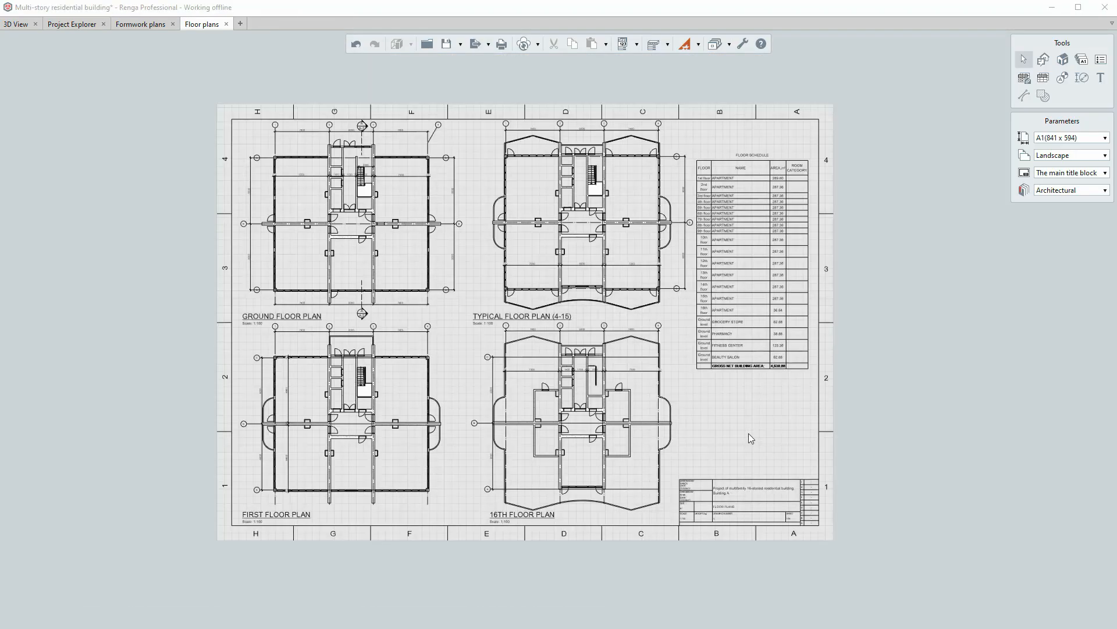
- Return to the 3D view and look over the whole residential building model
click(22, 25)
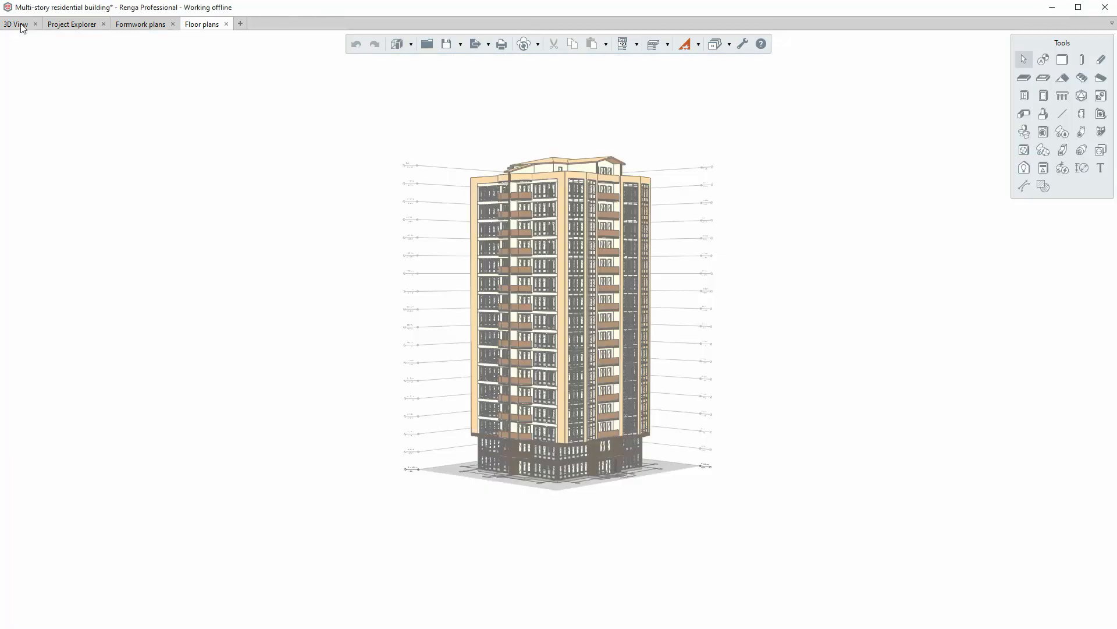
middle_drag(592, 274, 527, 278)
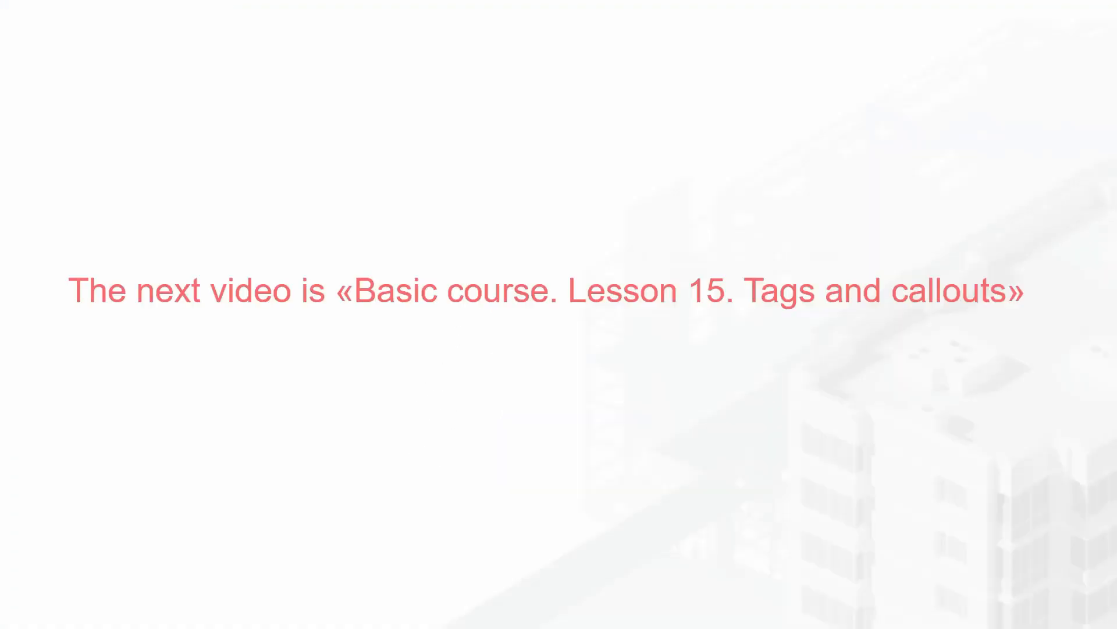